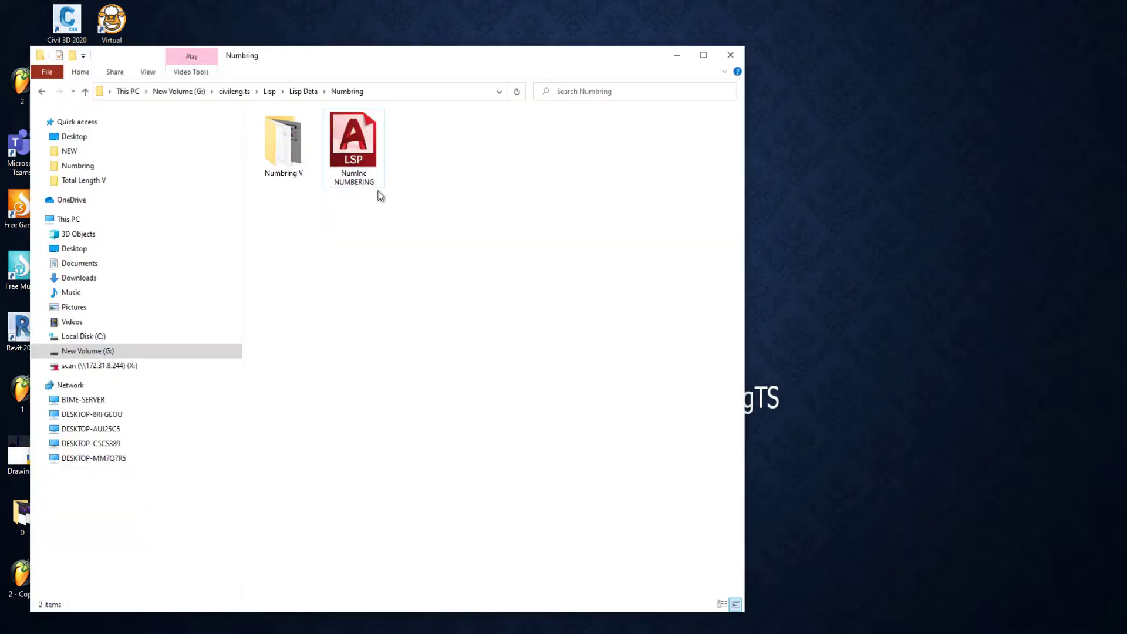
Add the NumInc NUMBERING LISP file from G:\civileng.ts\Lisp\Lisp Data\Numbring to AutoCAD's Startup Suite.
left_click(376, 188)
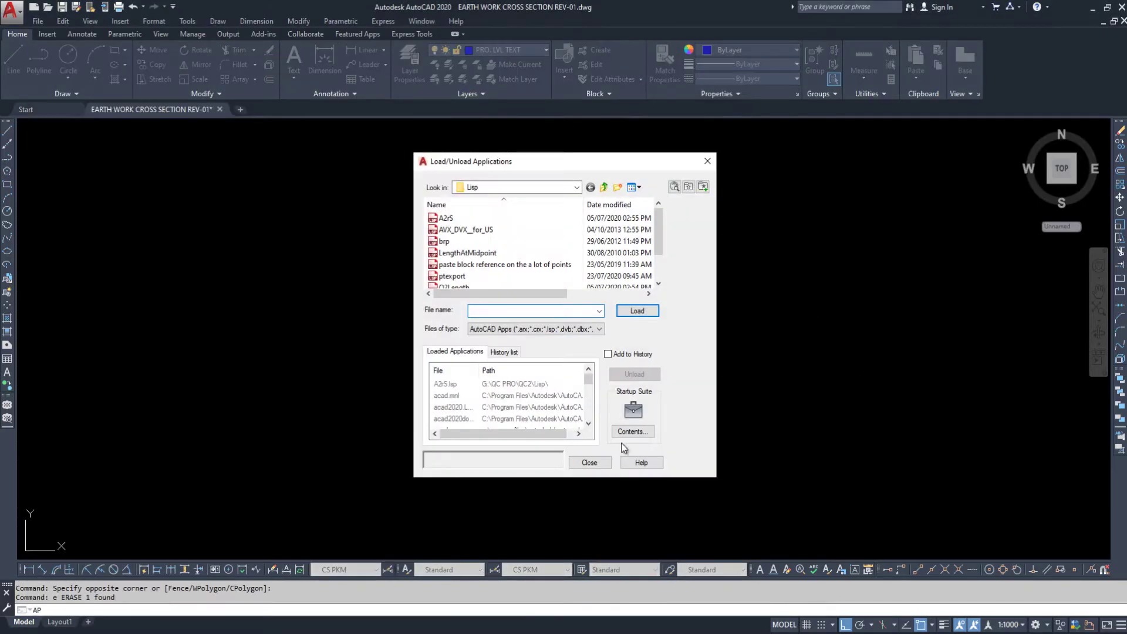
left_click(624, 432)
left_click(492, 382)
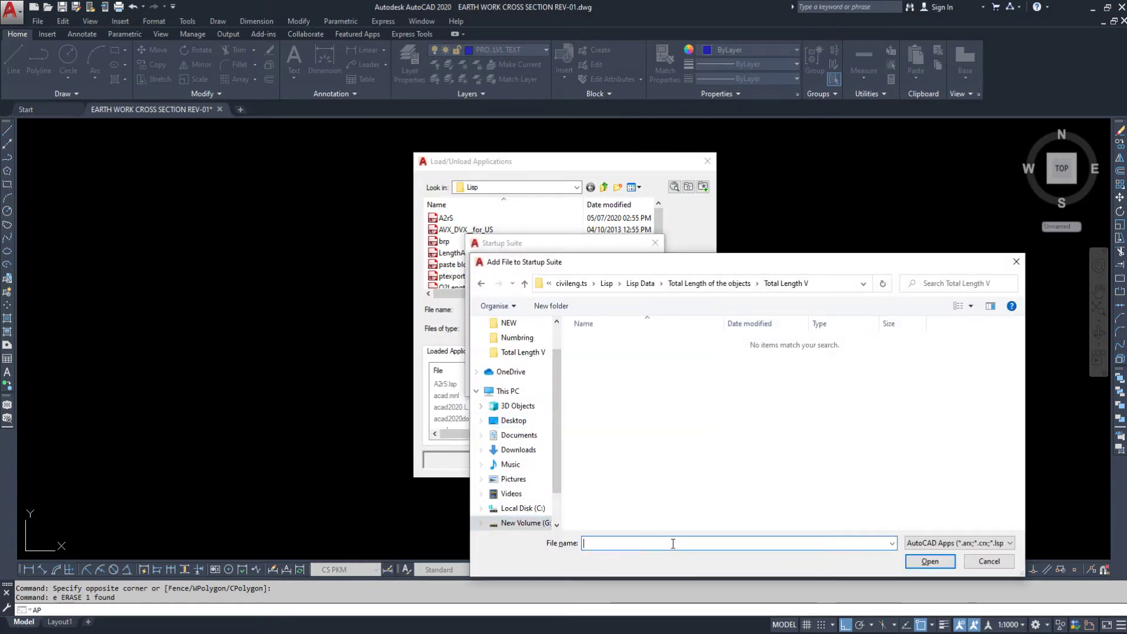
type("G:\\civileng.ts\\Lisp\\Lisp Data\\Numbring")
left_click(930, 561)
left_click(667, 359)
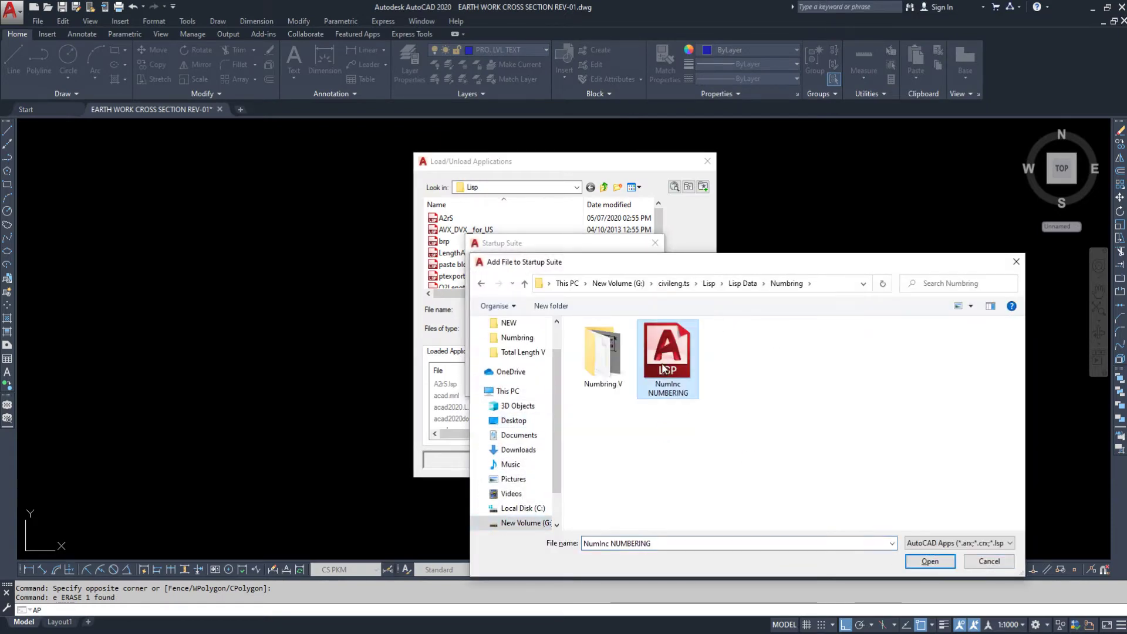
left_click(927, 561)
Load the NumInc NUMBERING LISP file from the Numbring folder into the current session and close the application loader.
left_click(639, 314)
left_click(531, 241)
left_click(635, 312)
left_click(571, 350)
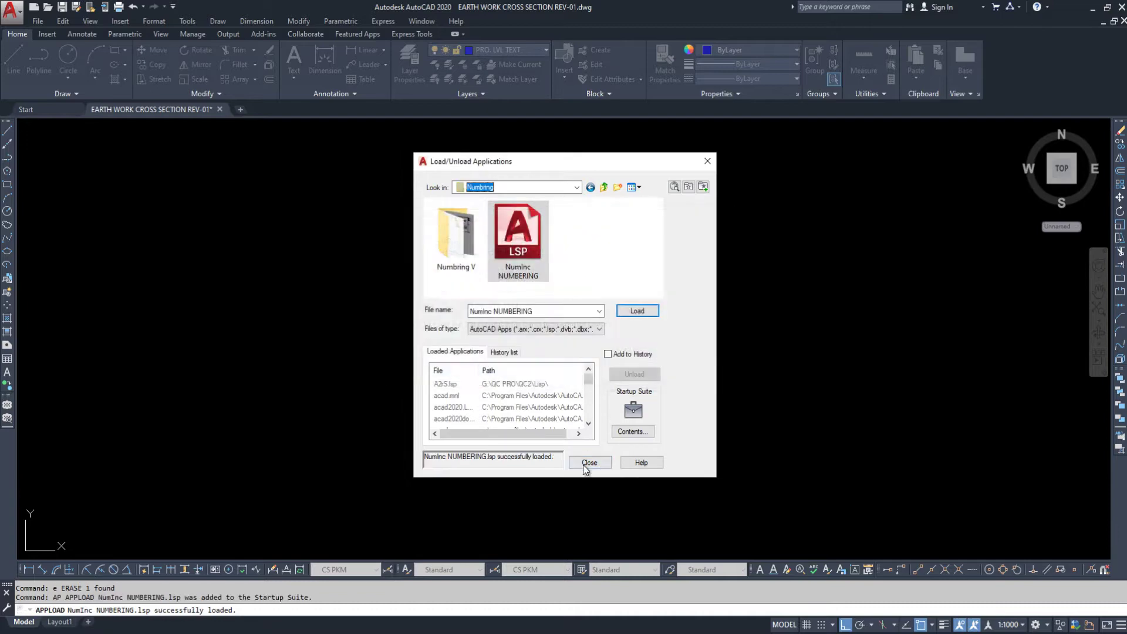
left_click(588, 464)
Run NUMINC and set up MText numbering with prefix 0 and no section set to increment.
type("num")
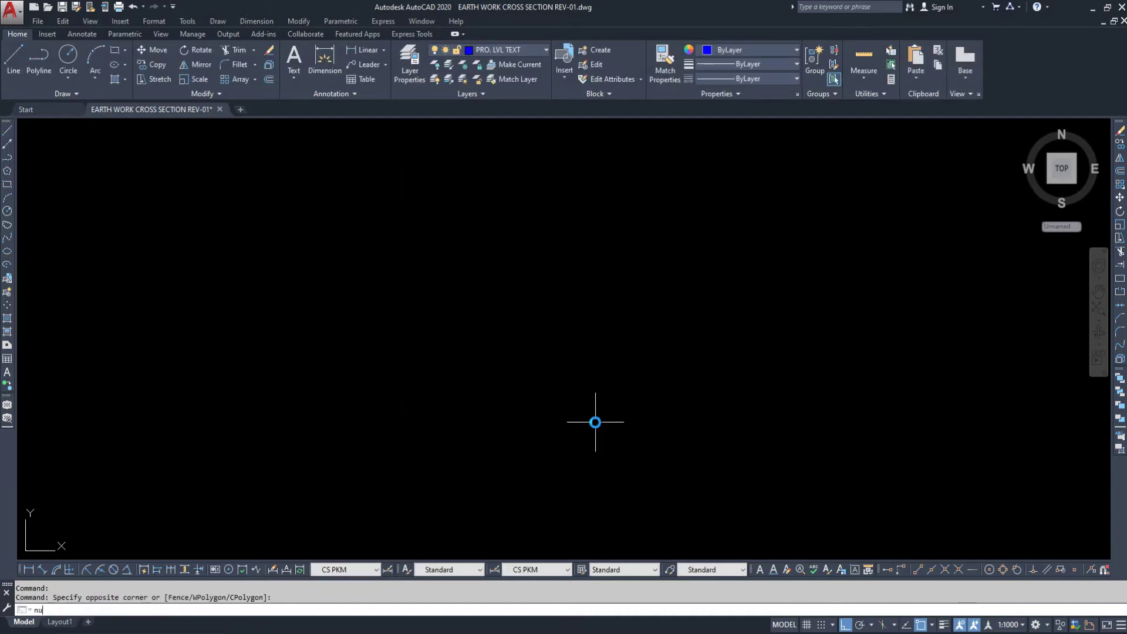
left_click(41, 582)
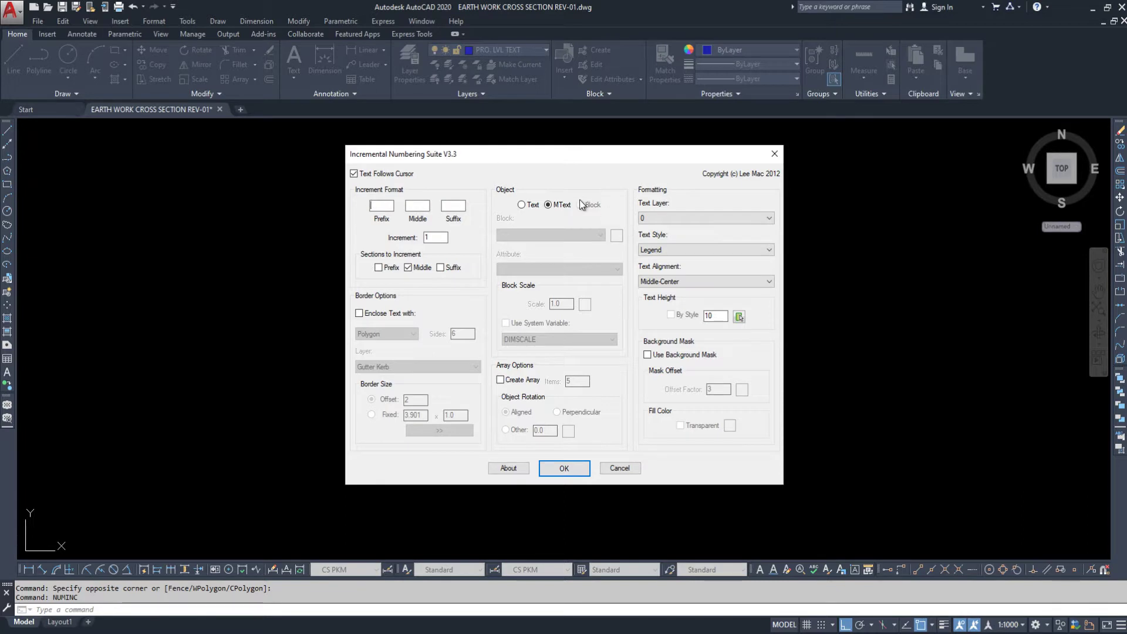
left_click(408, 268)
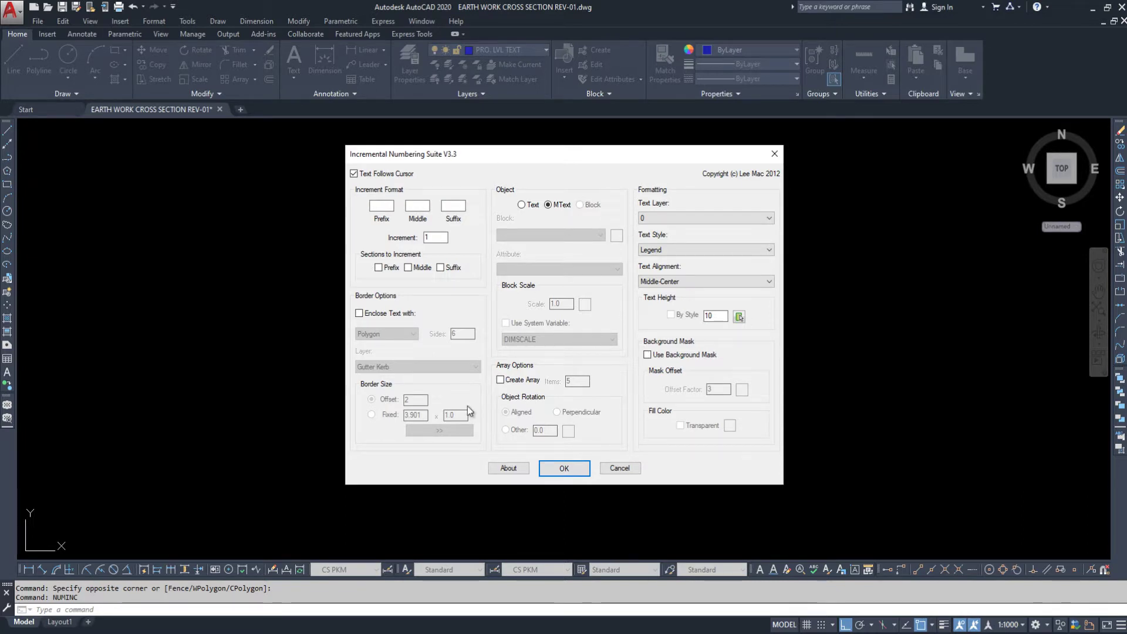
left_click(372, 206)
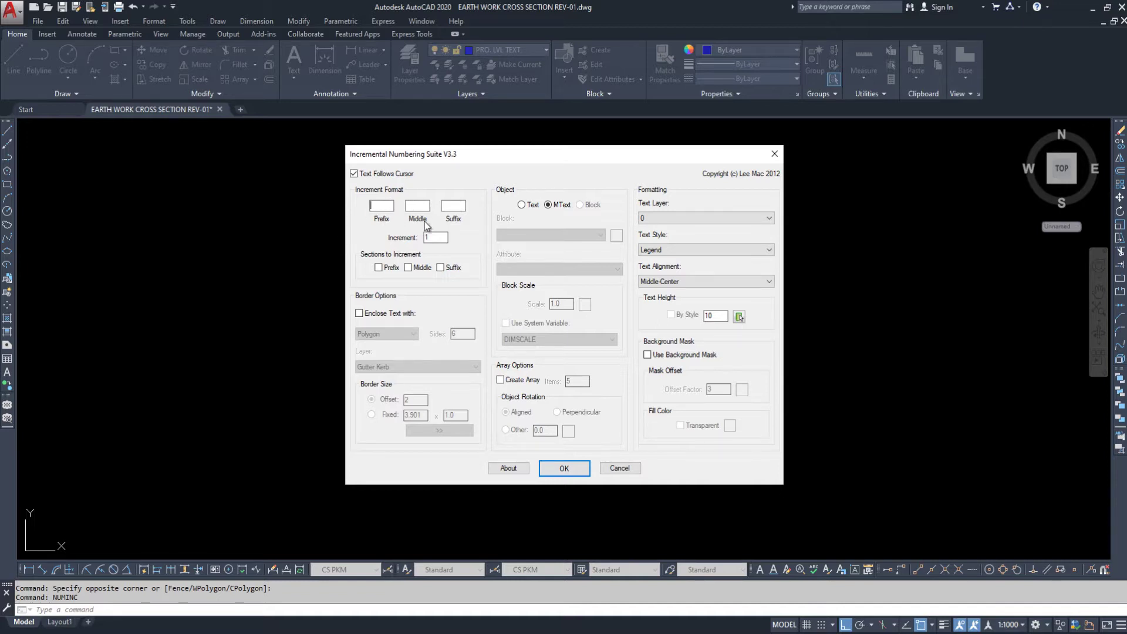
left_click(407, 243)
left_click(388, 206)
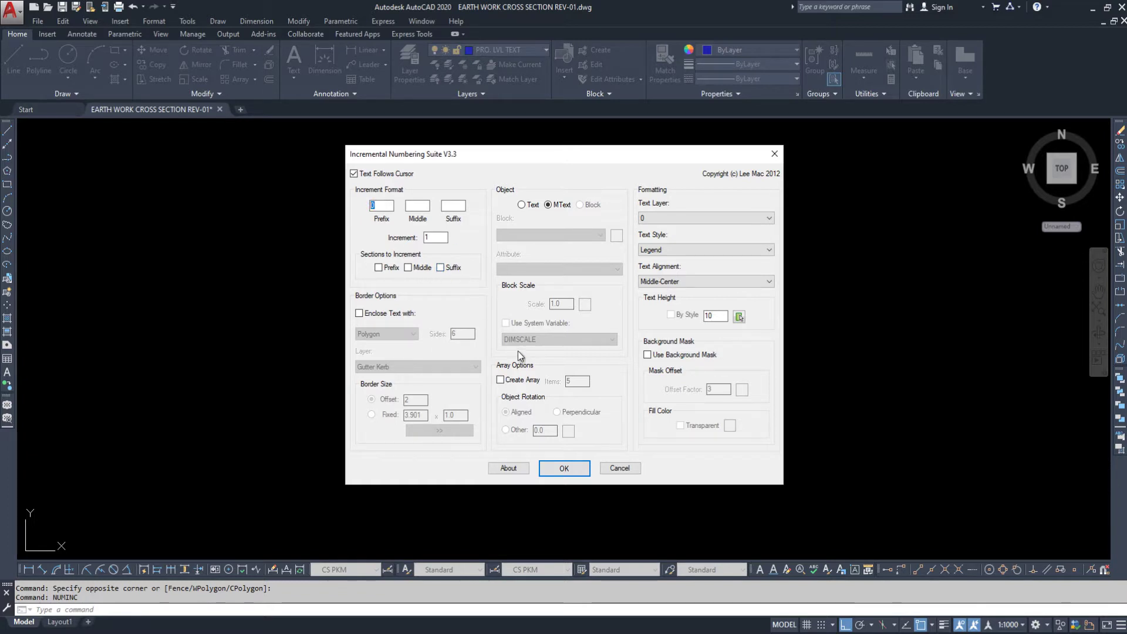
left_click(569, 469)
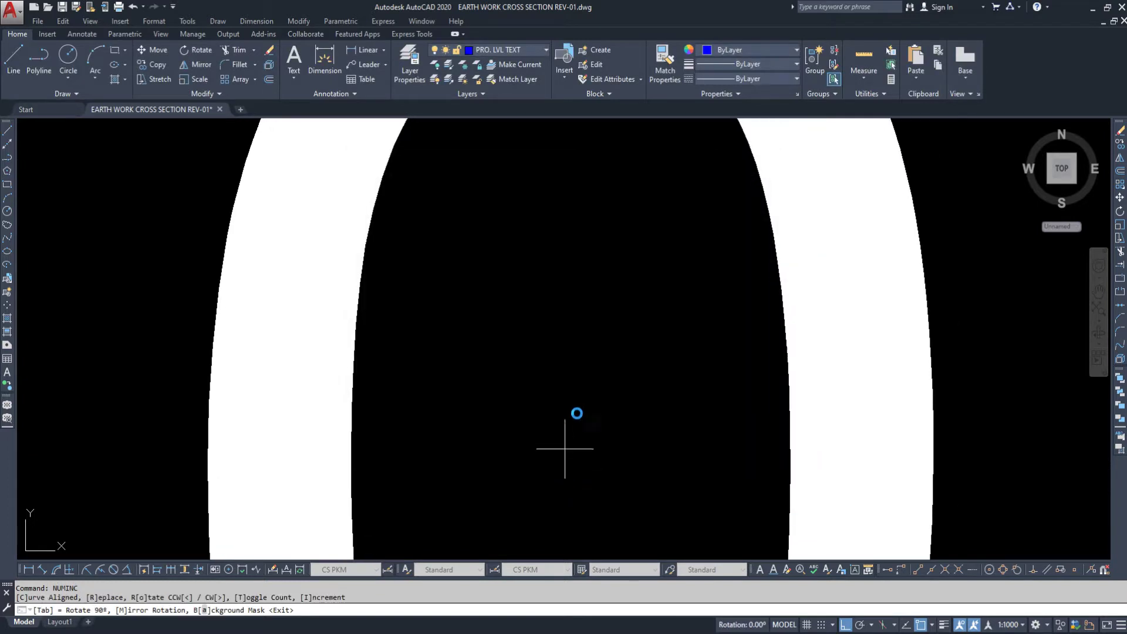
Place three 0 labels in a horizontal row in the empty drawing area and end the numbering.
left_click(522, 324)
left_click(635, 331)
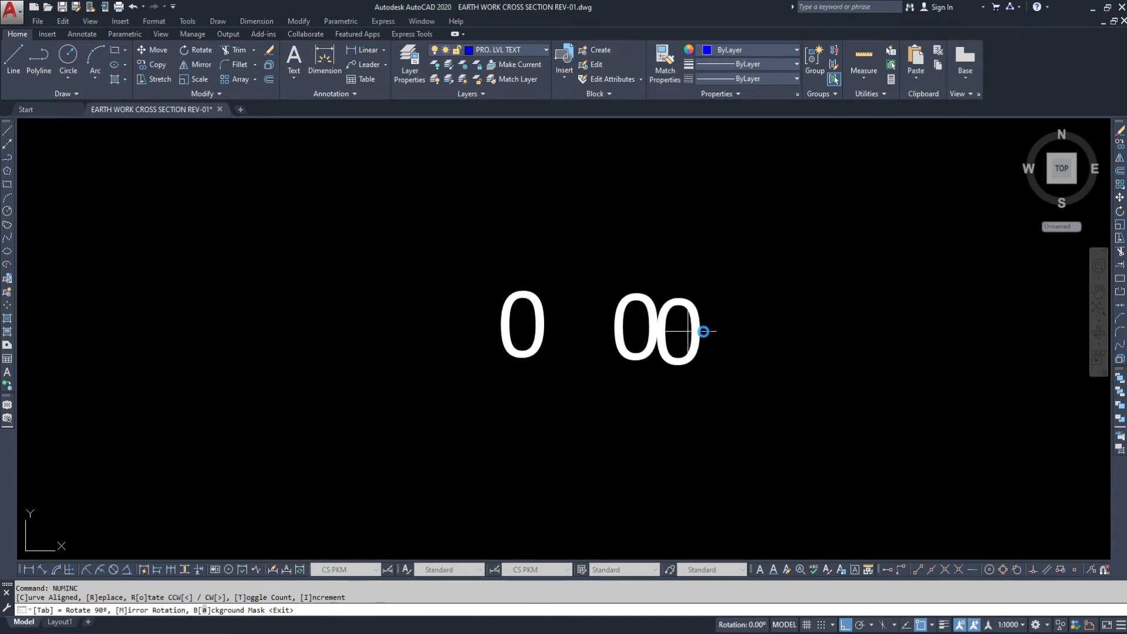
left_click(774, 330)
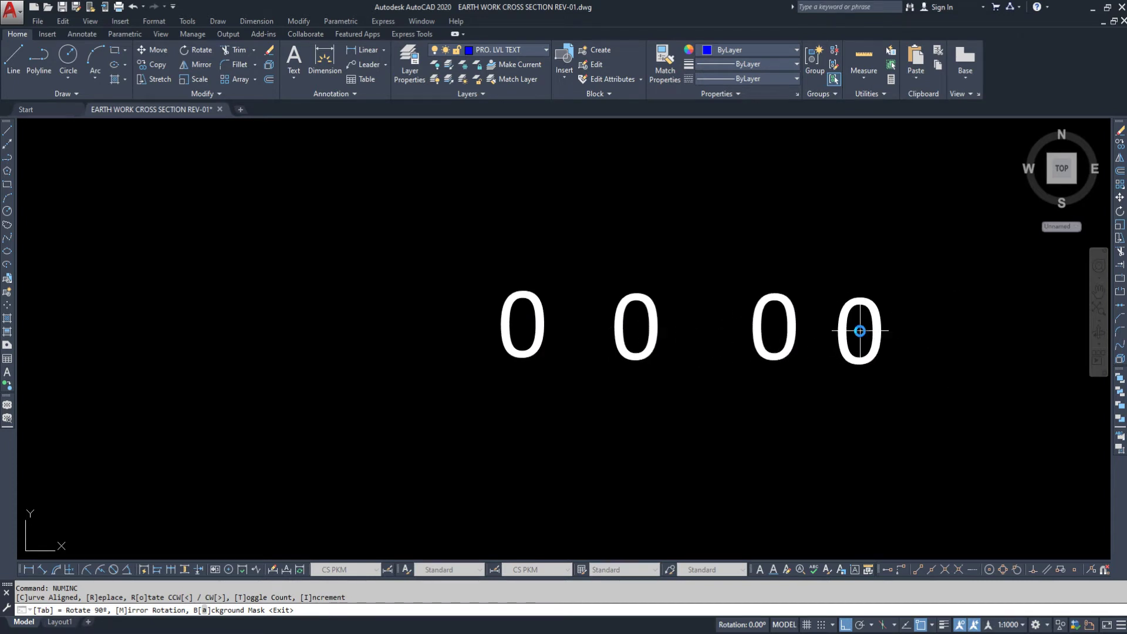
key("Return")
middle_click_drag(675, 367, 632, 358)
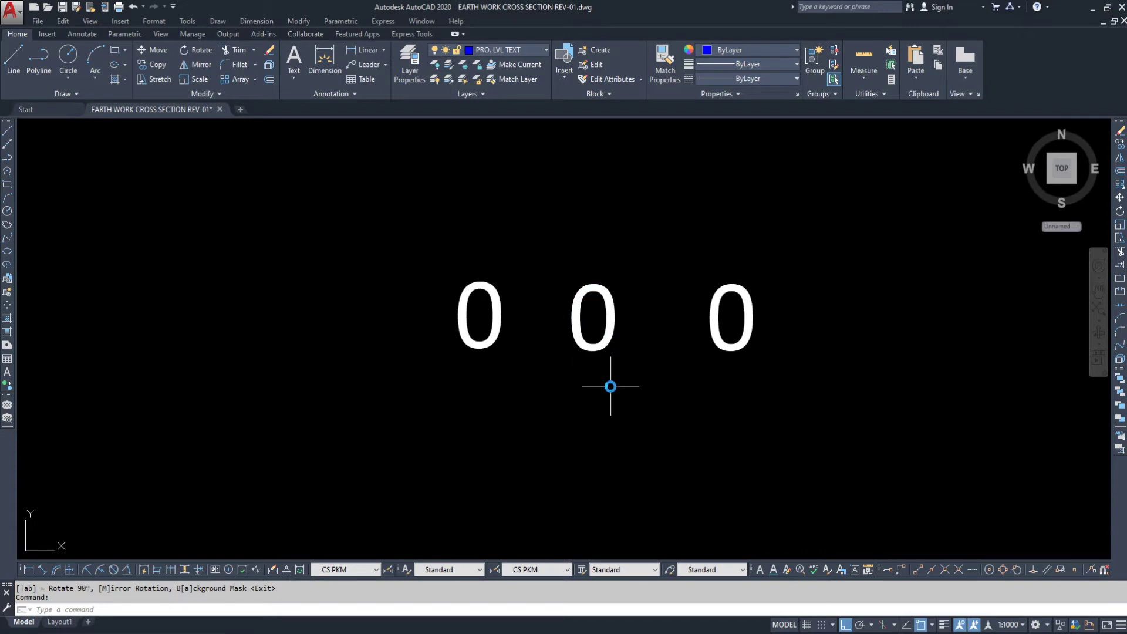
Start NUMINC again and set the prefix to 1, leaving every section excluded from incrementing.
type("numic")
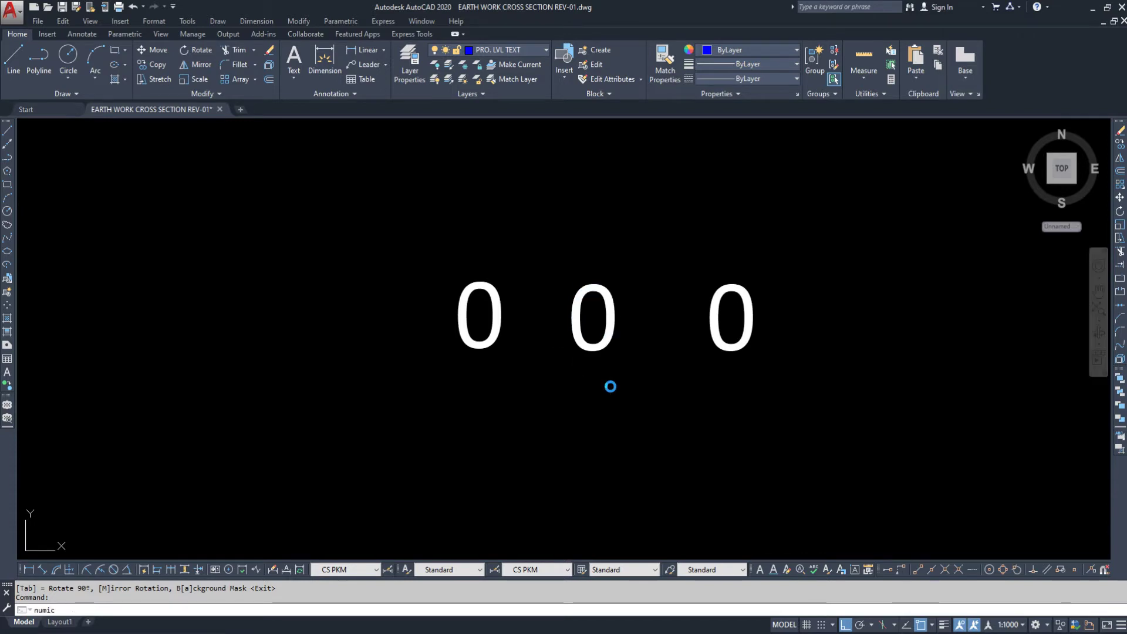
key("Return")
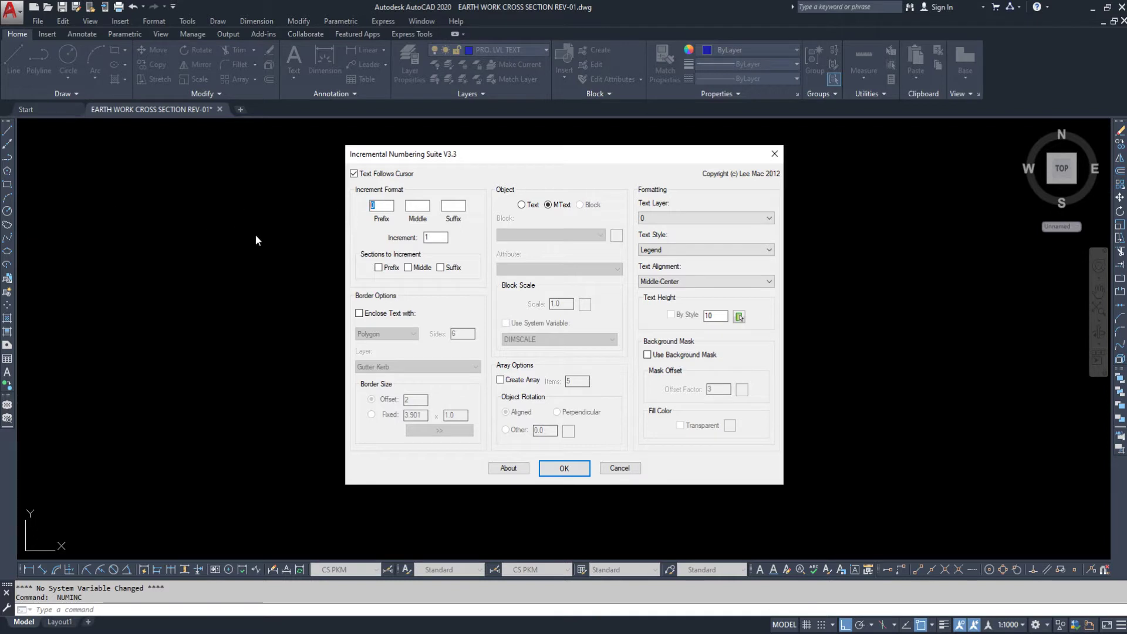
left_click_drag(471, 153, 458, 179)
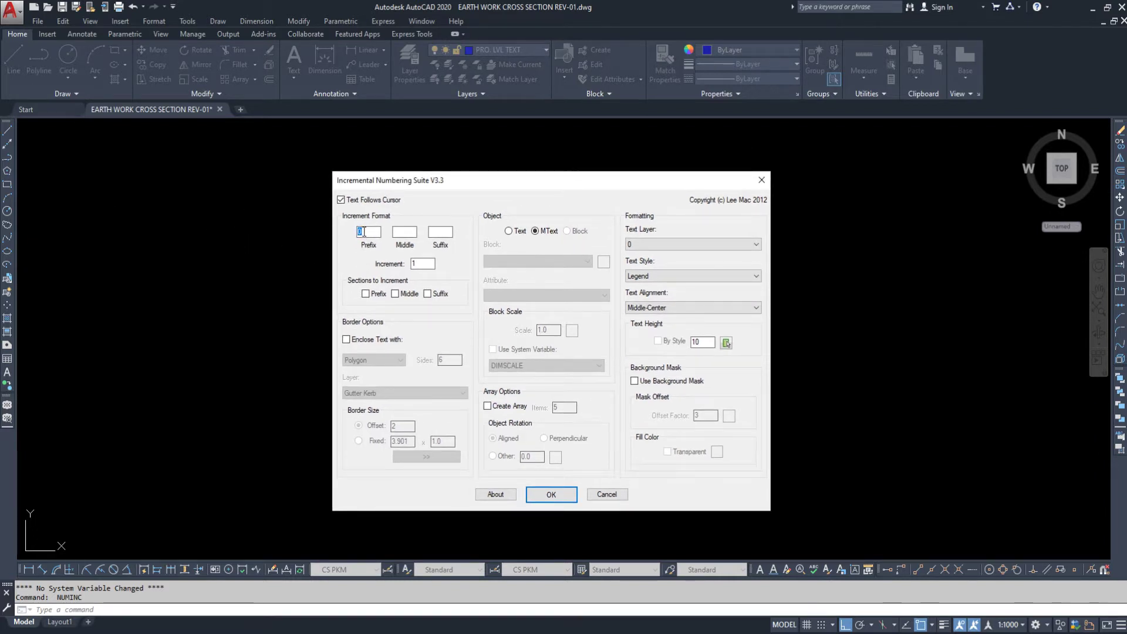
left_click(547, 495)
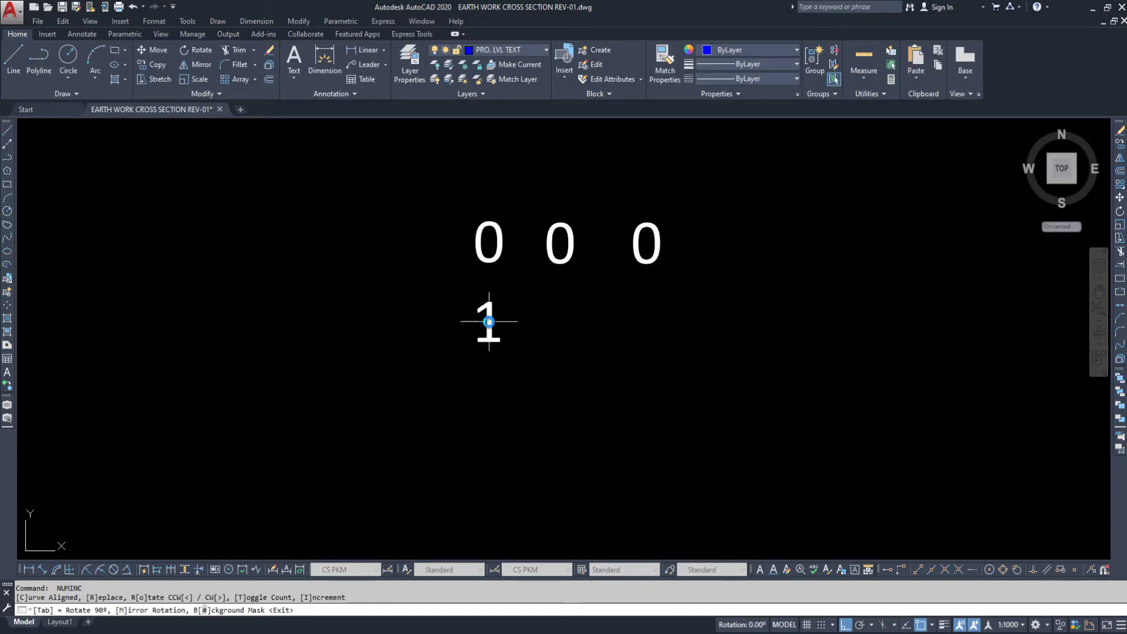
Place four 1 labels in a row below the 0 labels and end the numbering.
left_click(487, 322)
left_click(564, 318)
left_click(649, 320)
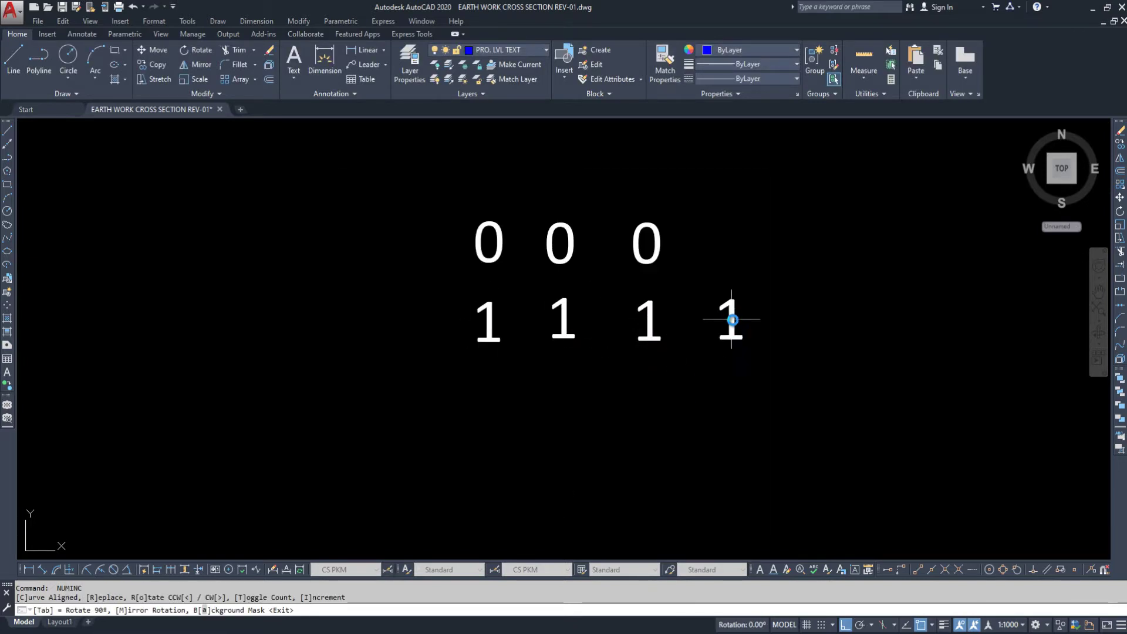
left_click(731, 319)
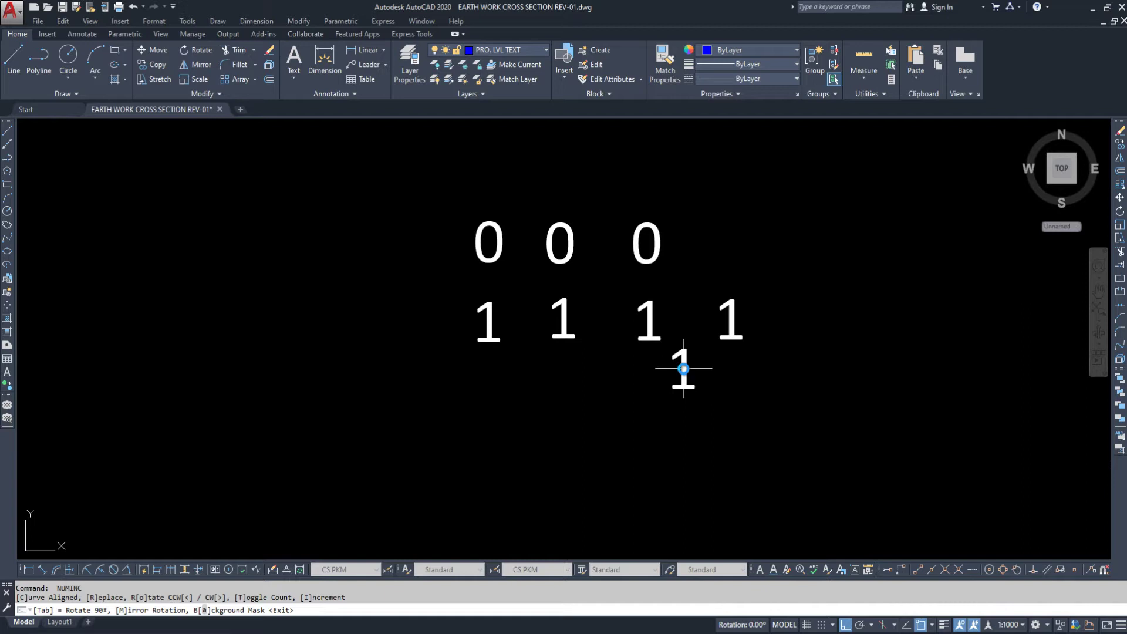
key("Return")
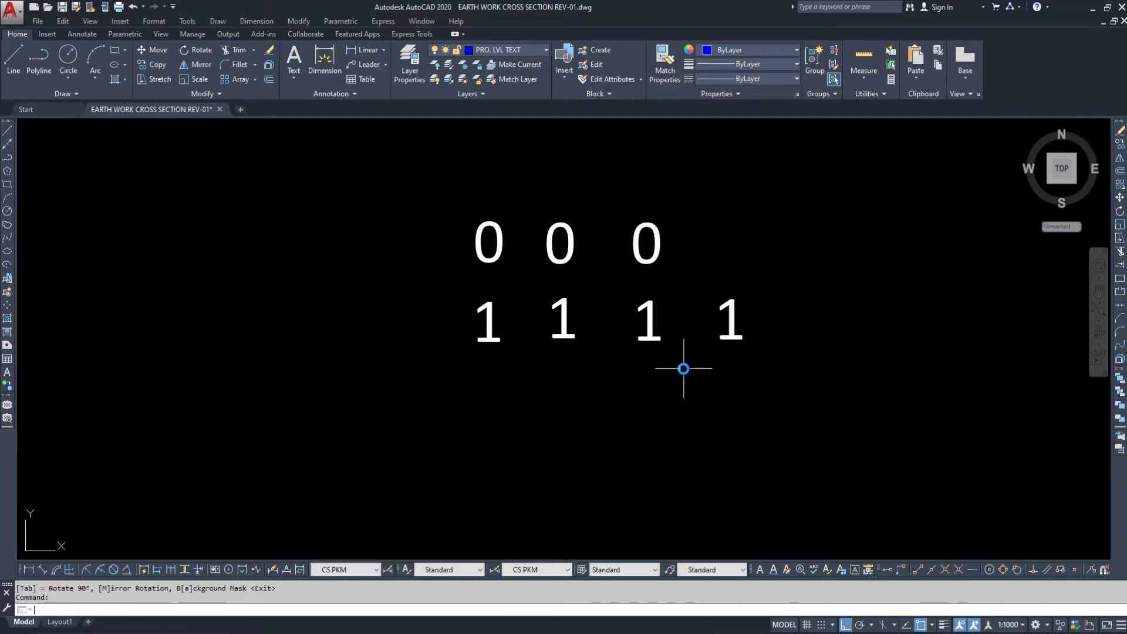
Restart NUMINC with prefix 0 and an increment of 1, and enable incrementing for the Prefix section.
key("Return")
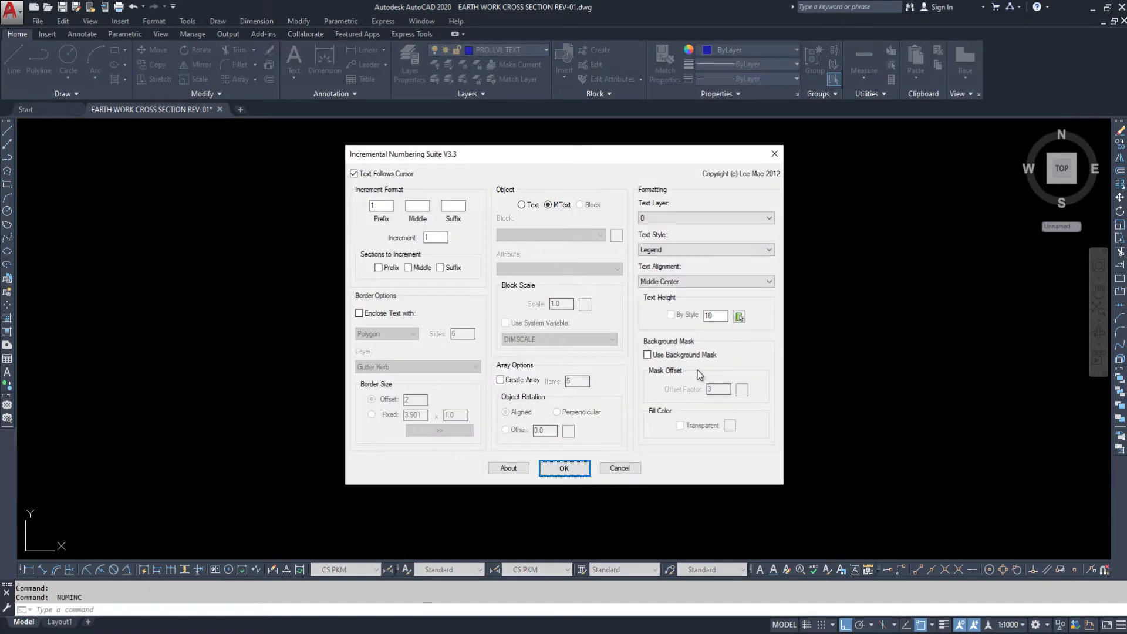
double_click(371, 205)
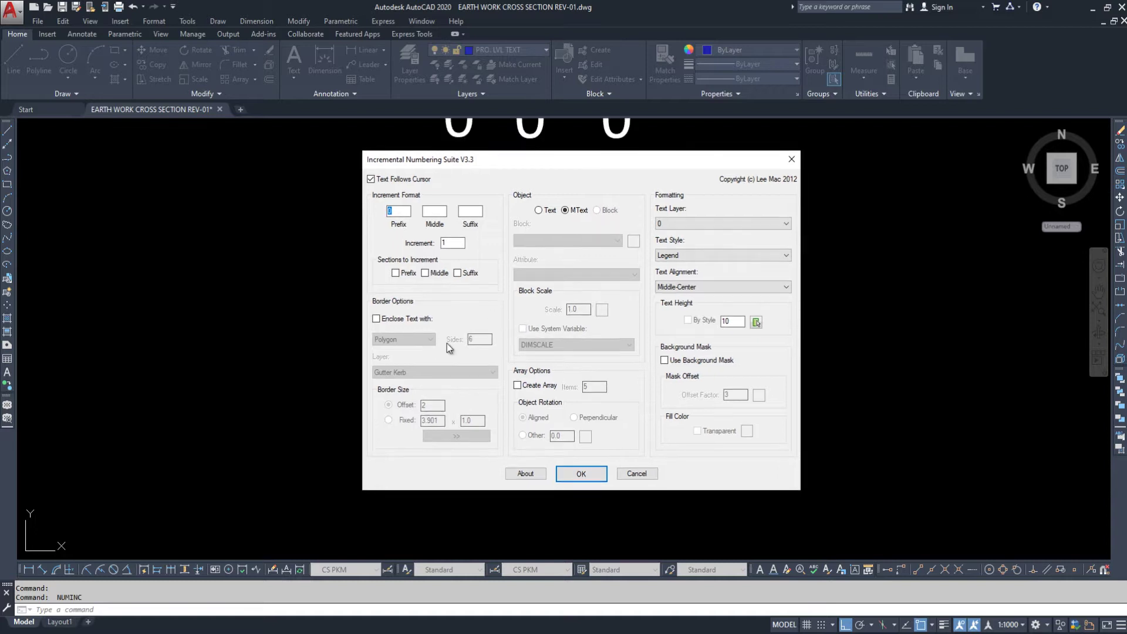
left_click(394, 275)
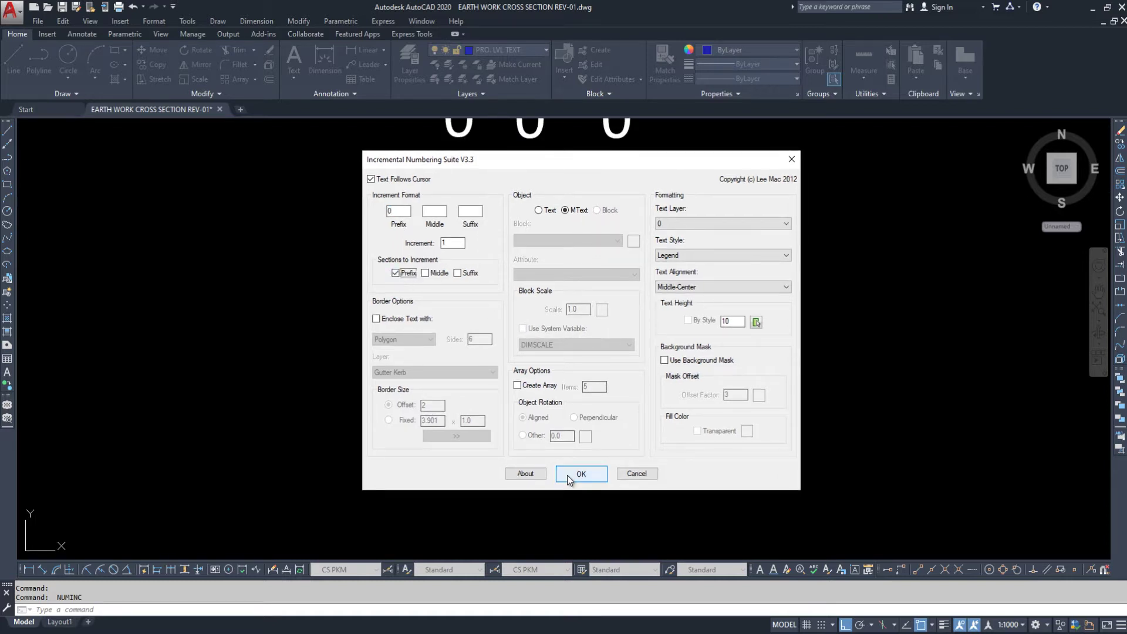
left_click(580, 475)
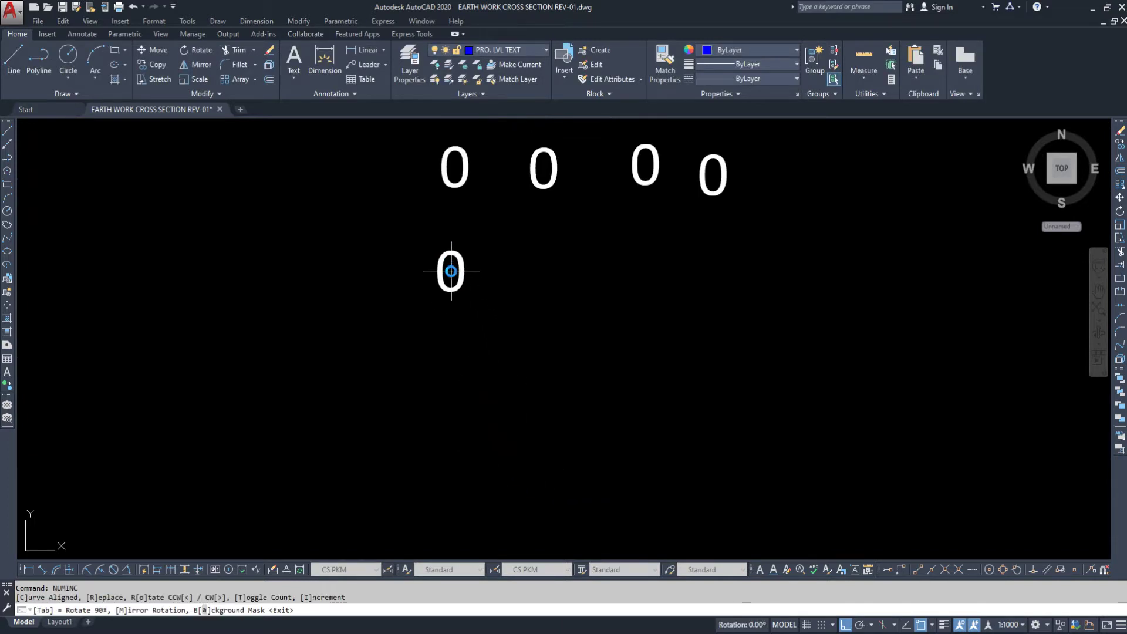
Place the labels 0, 1, 2, 3 and 4 in a row below the four 0 labels and end the numbering.
left_click(451, 271)
left_click(547, 270)
left_click(650, 271)
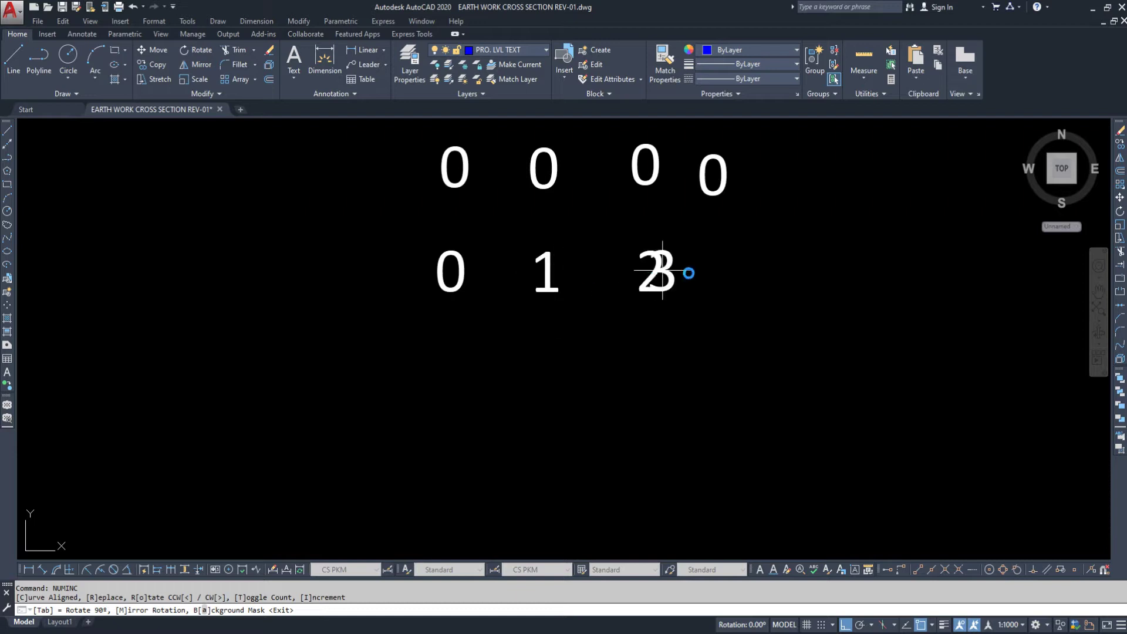
left_click(755, 272)
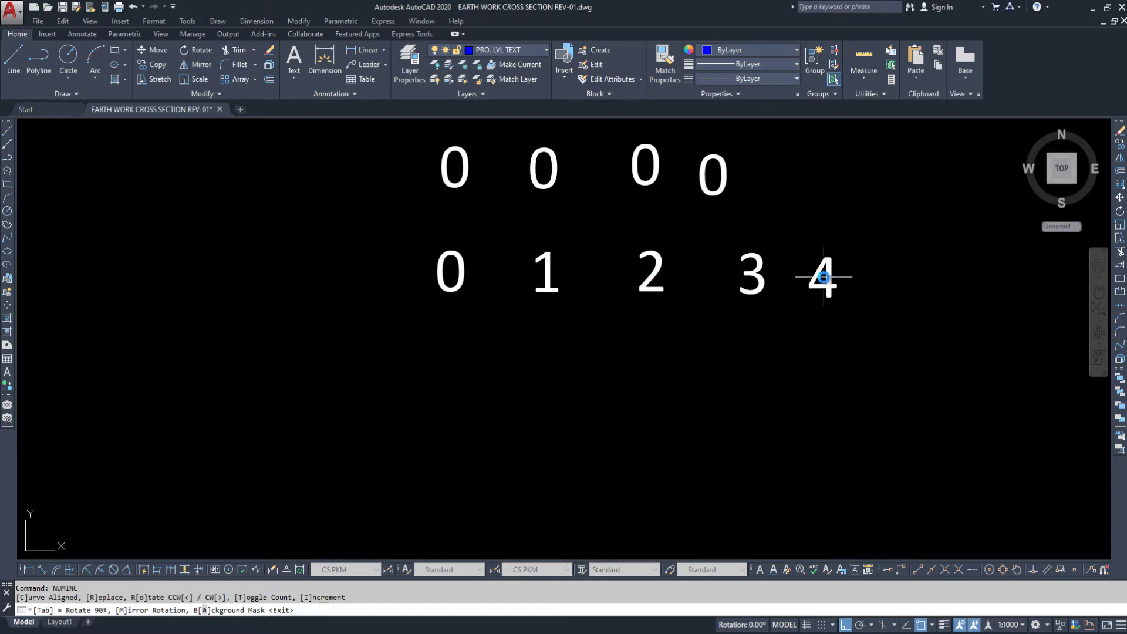
left_click(823, 276)
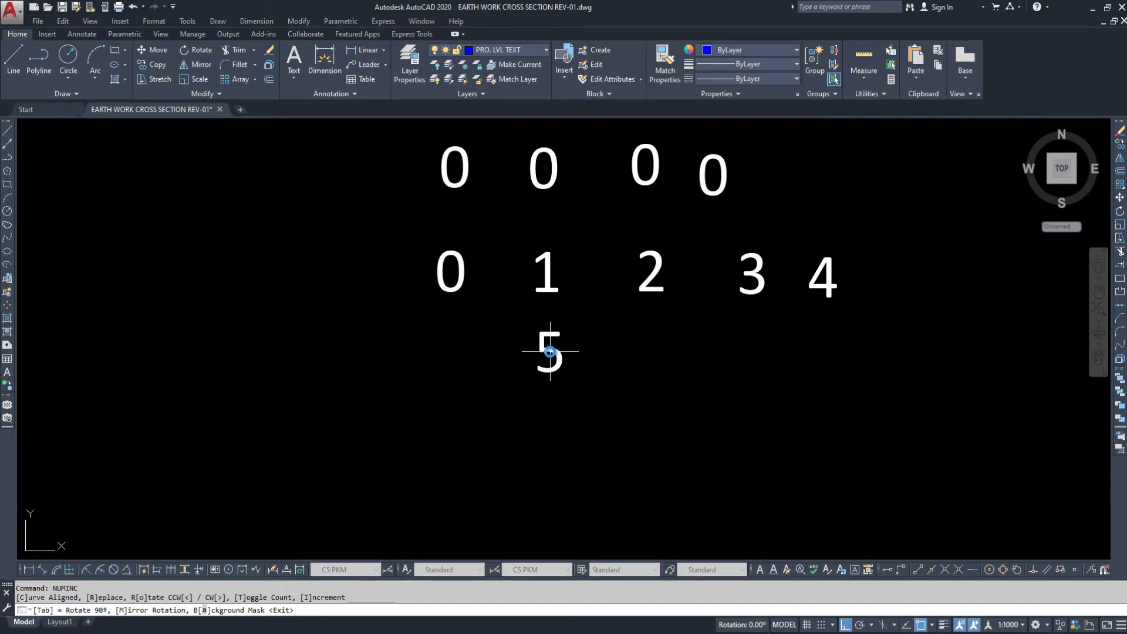
key("Escape")
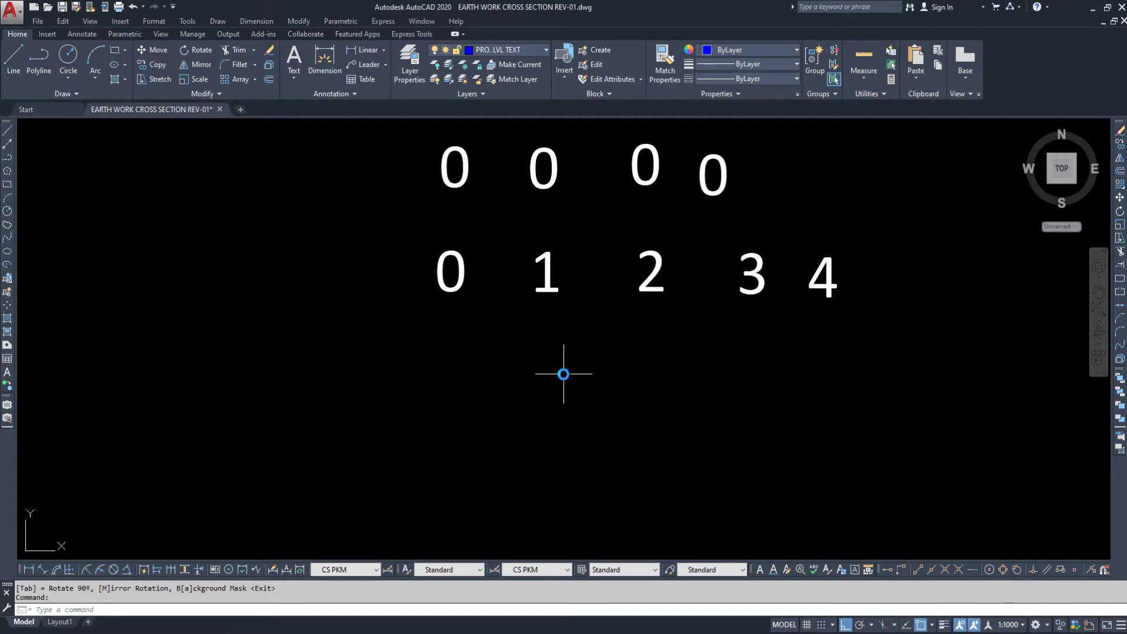
Restart NUMINC with prefix 0 and an increment of 2, keeping the Prefix section incrementing.
key("Return")
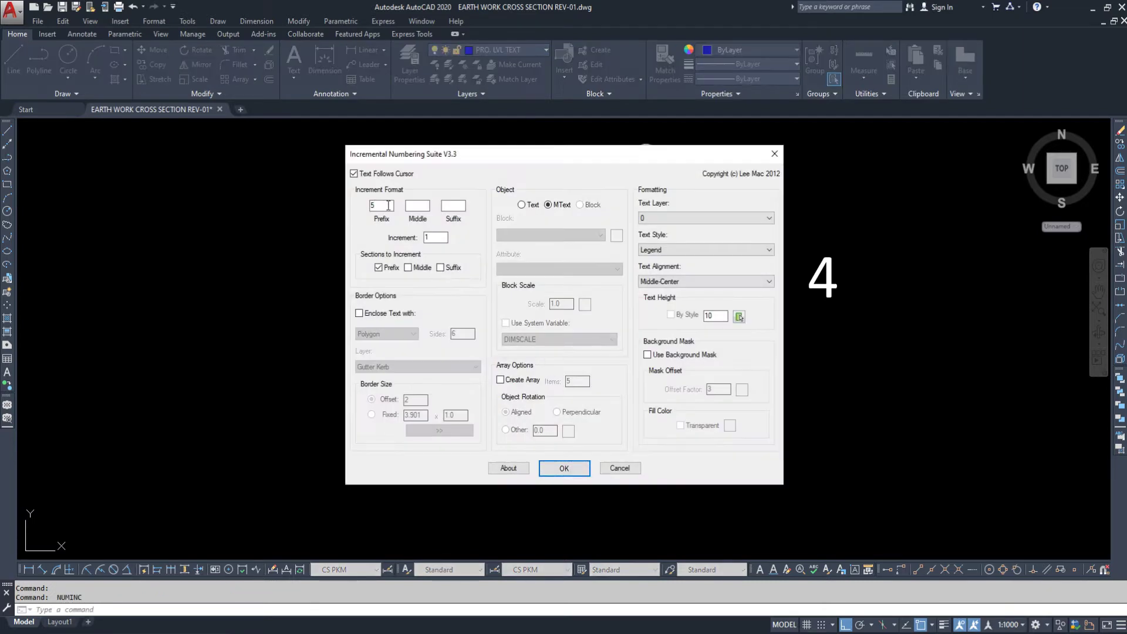
left_click_drag(385, 206, 356, 220)
left_click(557, 467)
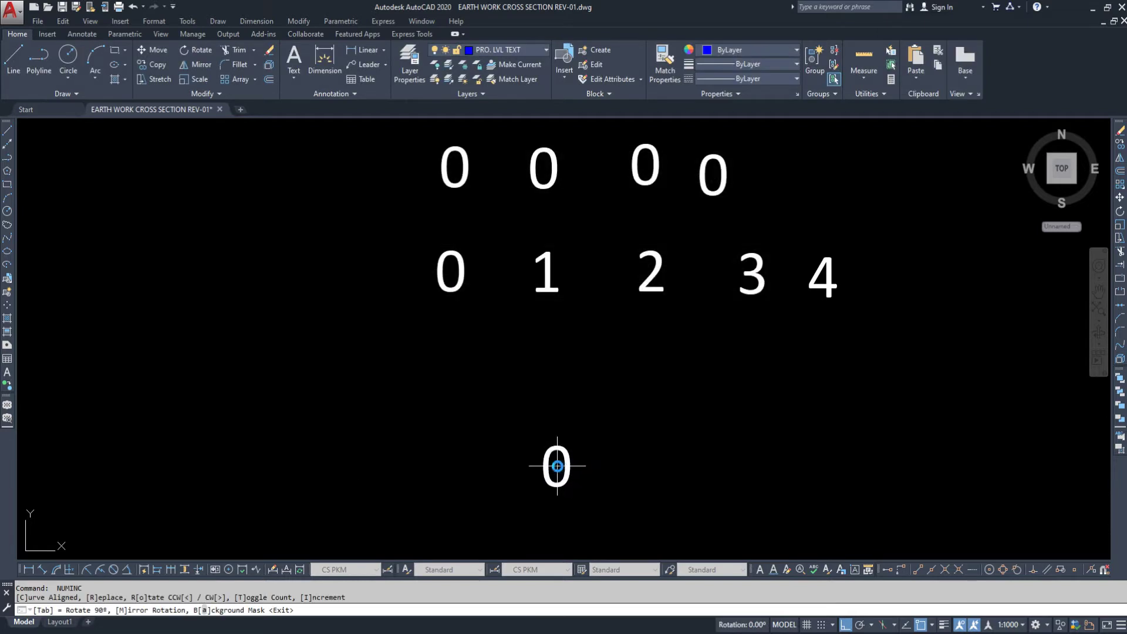
Place the labels 0, 2, 4, 6, 8 and 10 in a row below the 0 to 4 row and end the numbering.
left_click(448, 366)
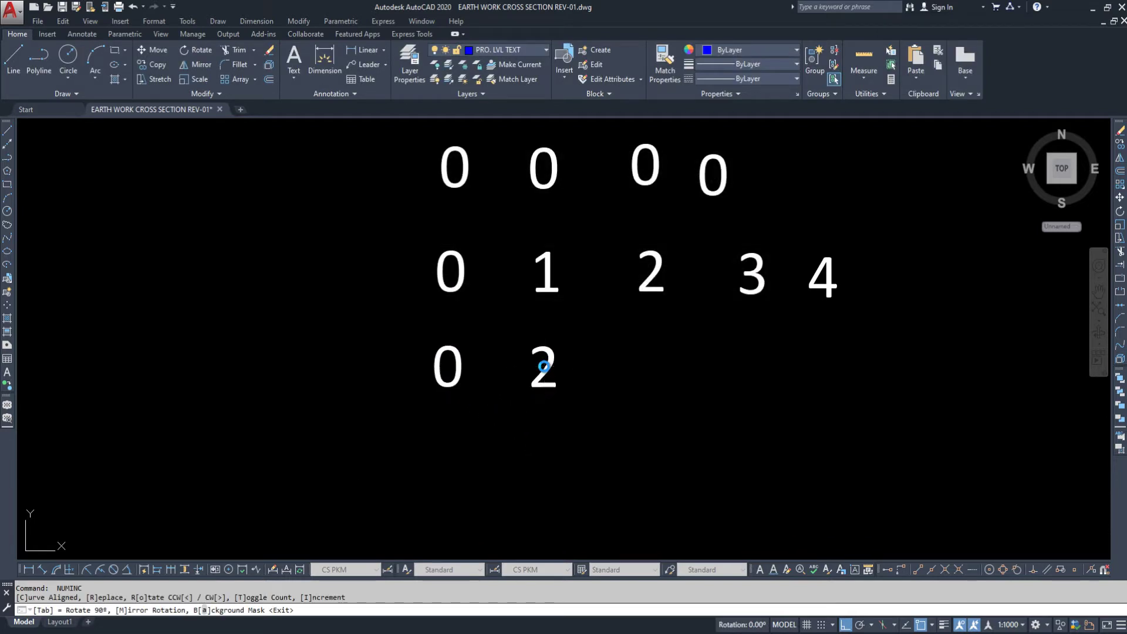
left_click(544, 367)
left_click(644, 370)
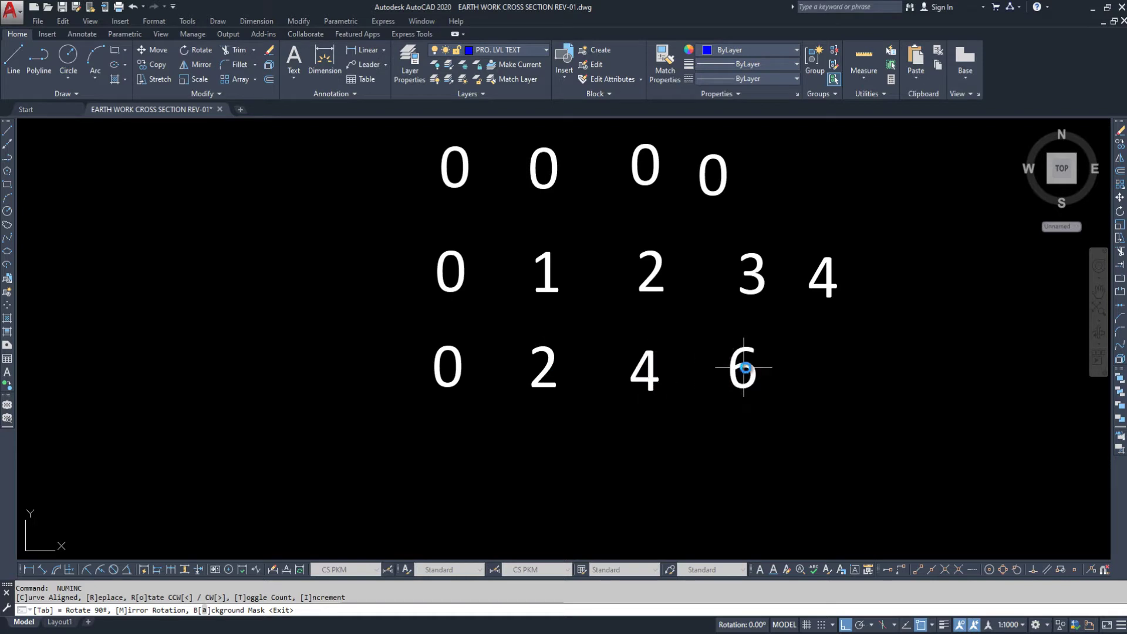
left_click(752, 375)
left_click(829, 374)
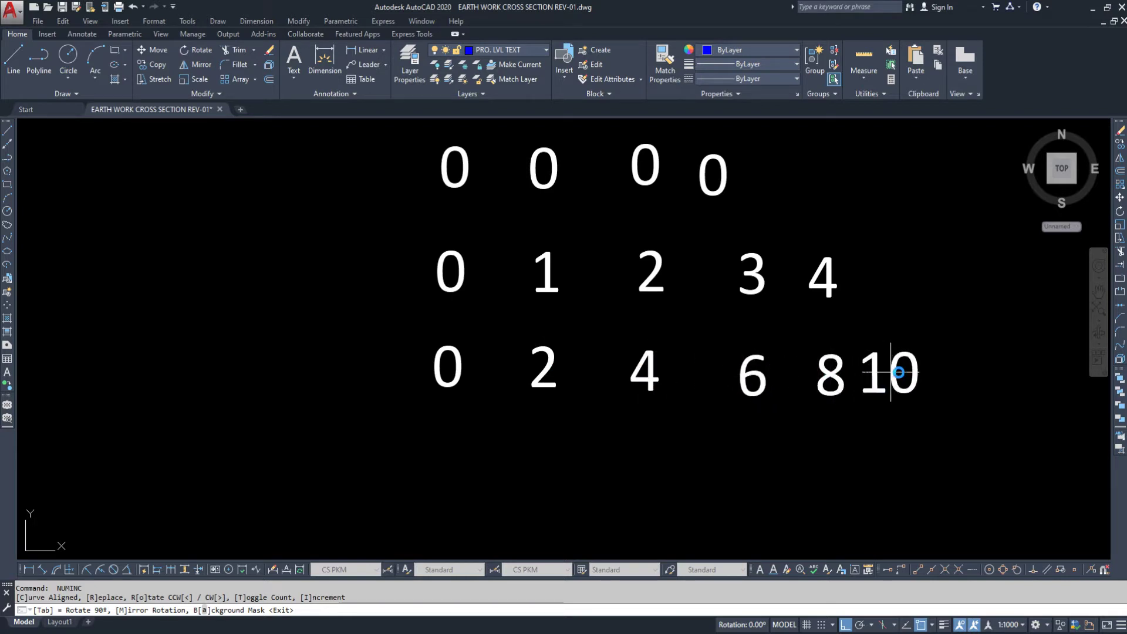
left_click(899, 372)
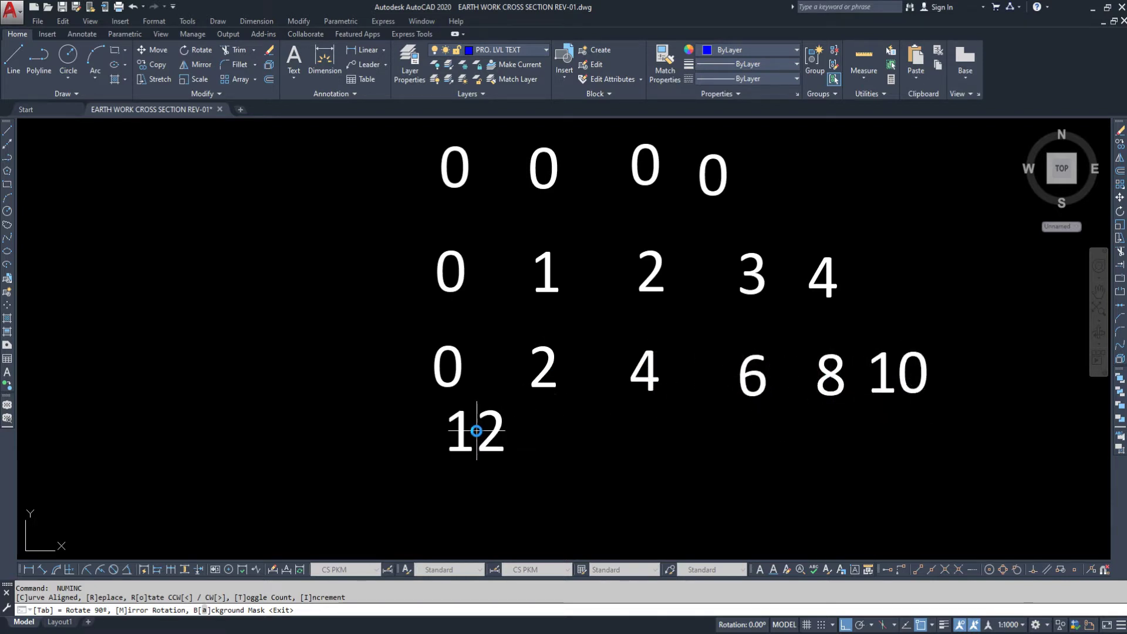
key("Return")
Restart NUMINC with prefix 0 and an increment of 10, keeping only the Prefix section incrementing.
key("Return")
type("0")
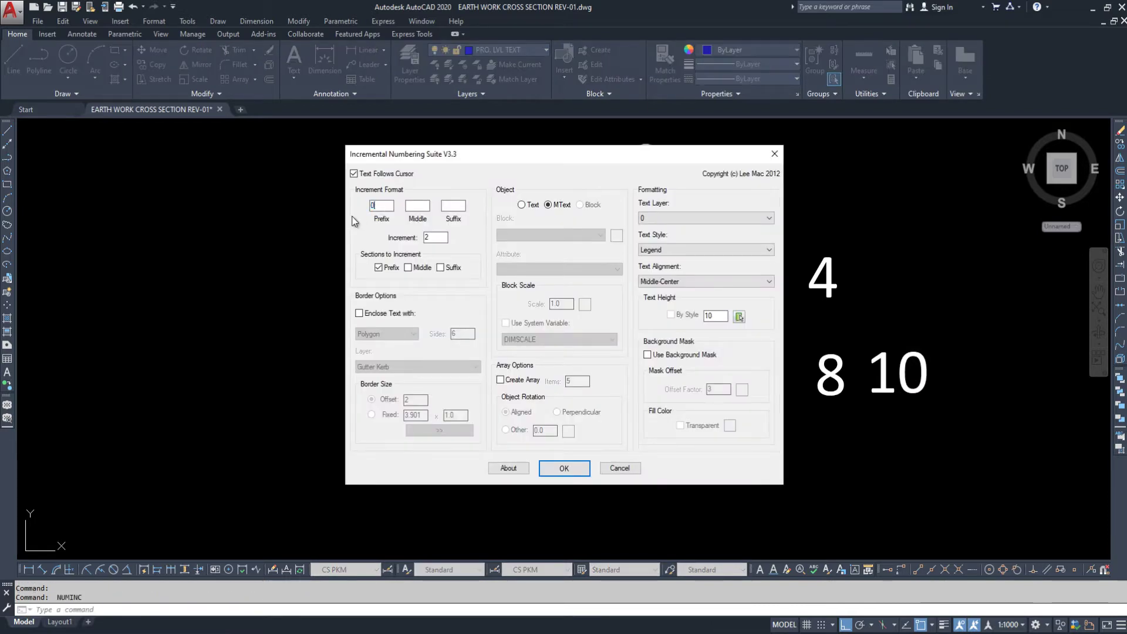
left_click_drag(437, 239, 394, 244)
type("1")
key("Return")
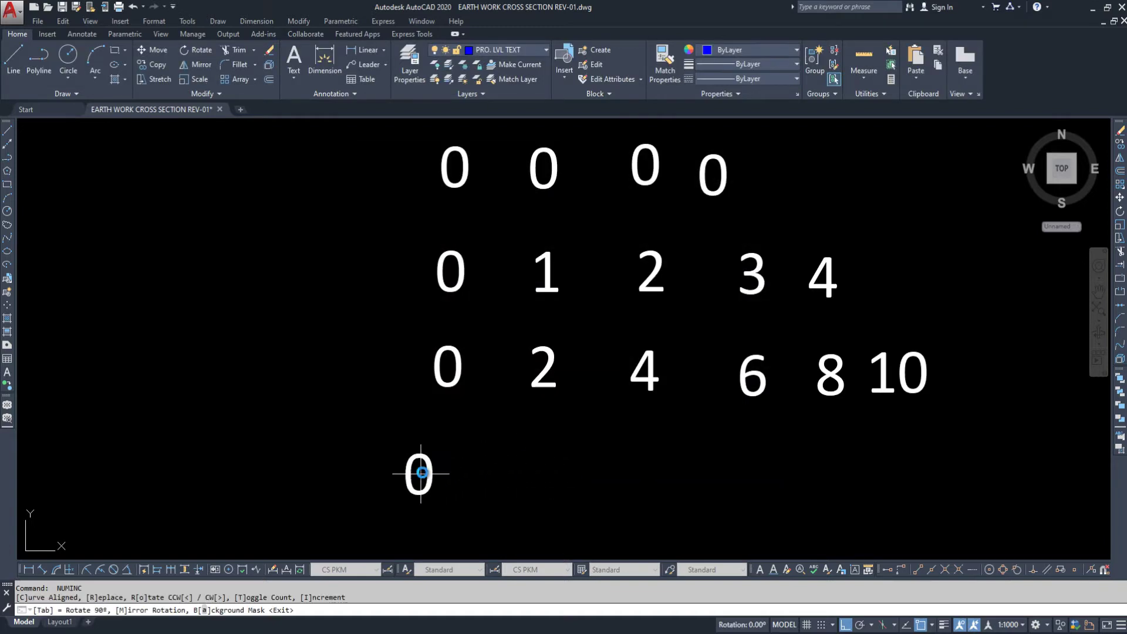
Place the labels 0, 10, 20, 30, 40 and 50 in a row below the 0 to 10 row and end the numbering.
left_click(432, 466)
left_click(541, 467)
left_click(672, 467)
left_click(782, 466)
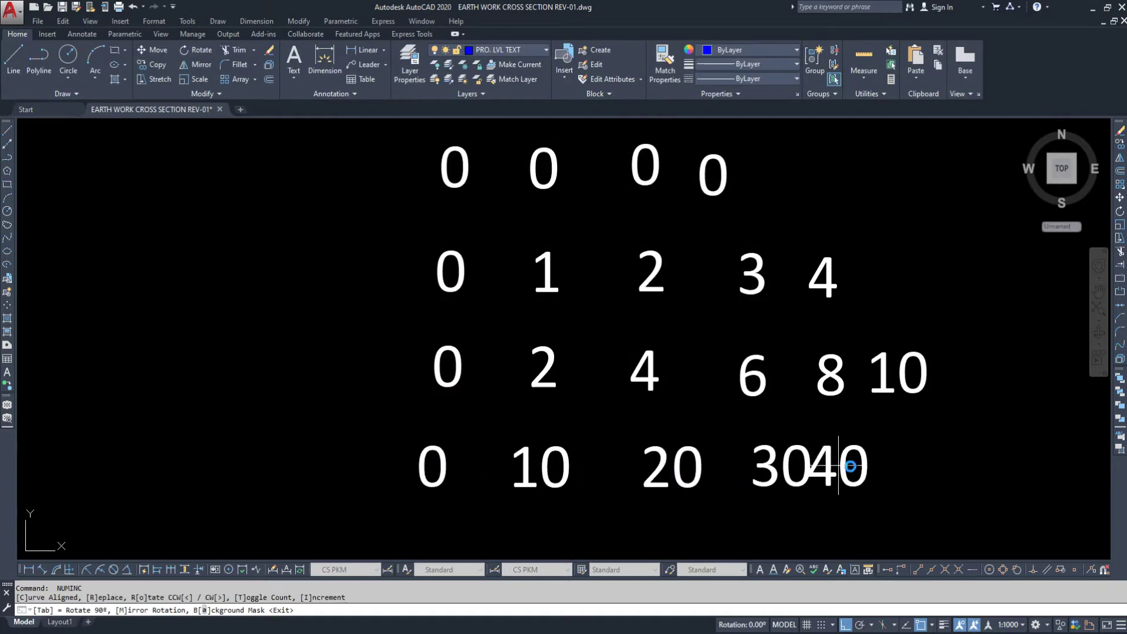
left_click(868, 469)
left_click(957, 471)
scroll(881, 470, "down", 2)
middle_click_drag(880, 470, 760, 321)
key("Return")
Restart NUMINC with prefix 0, middle text A and an increment of 1, incrementing only the Prefix section.
middle_click_drag(510, 374, 538, 413)
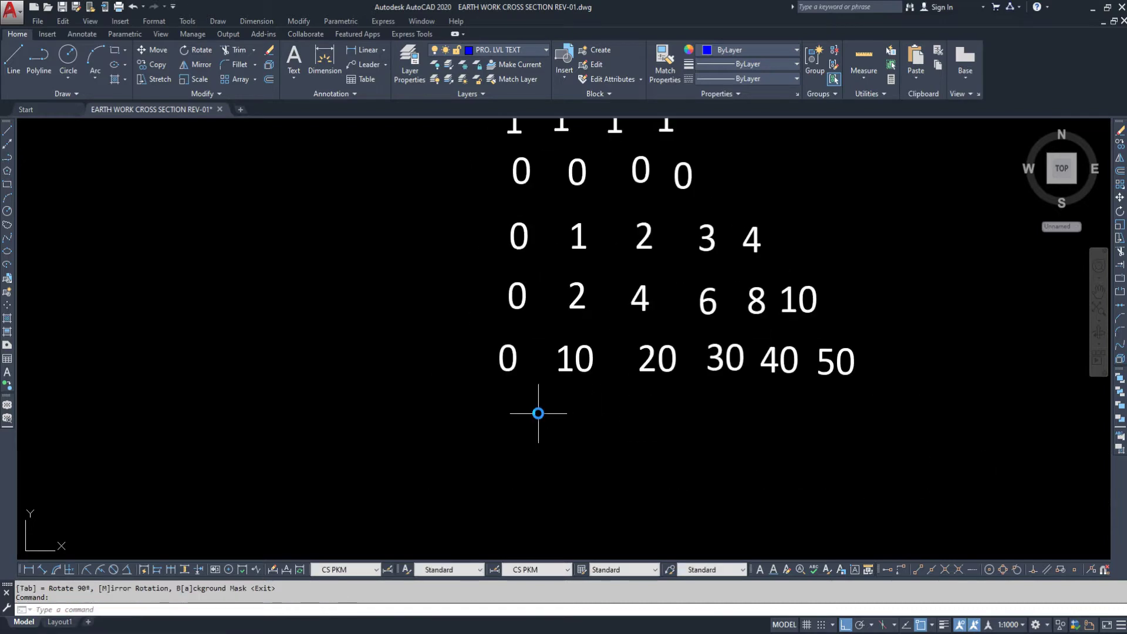
key("Return")
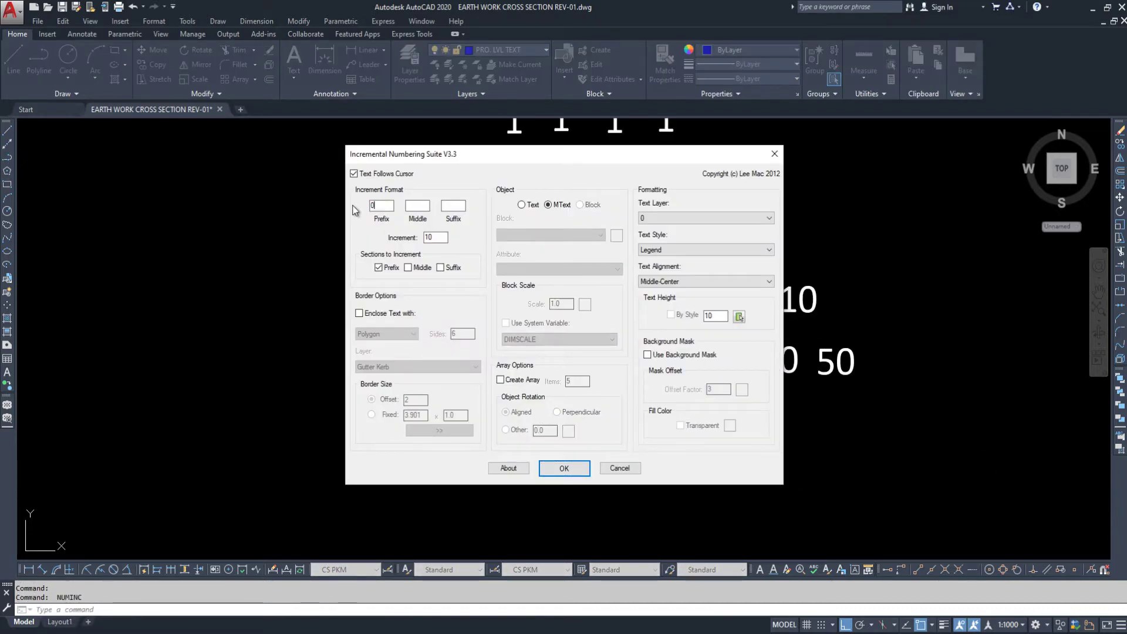
left_click_drag(436, 238, 379, 238)
left_click(415, 206)
type("A")
double_click(417, 207)
left_click(564, 468)
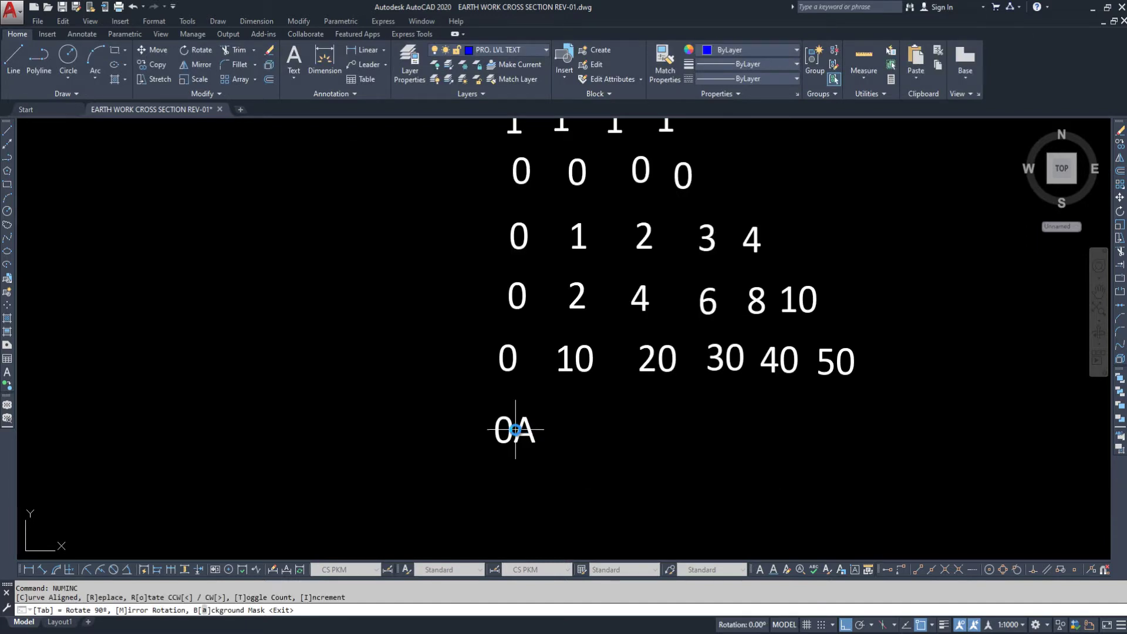
Place the labels 0A, 1A, 2A, 3A and 4A in a row below the 0 to 50 row and end the numbering.
left_click(514, 430)
left_click(603, 429)
left_click(680, 429)
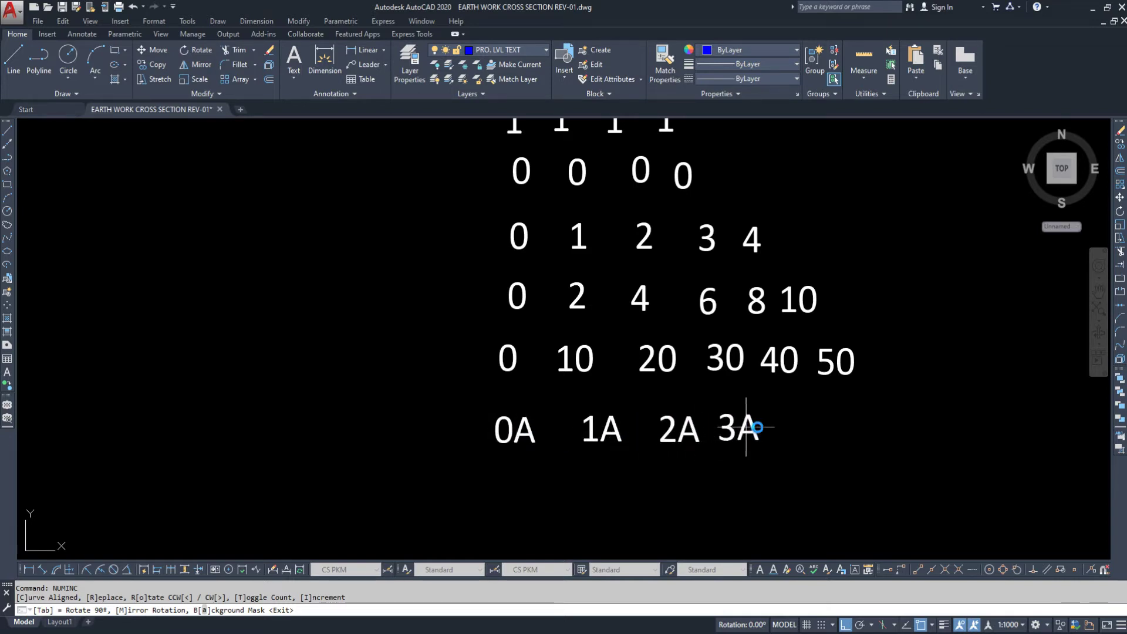
left_click(781, 429)
left_click(851, 435)
key("Return")
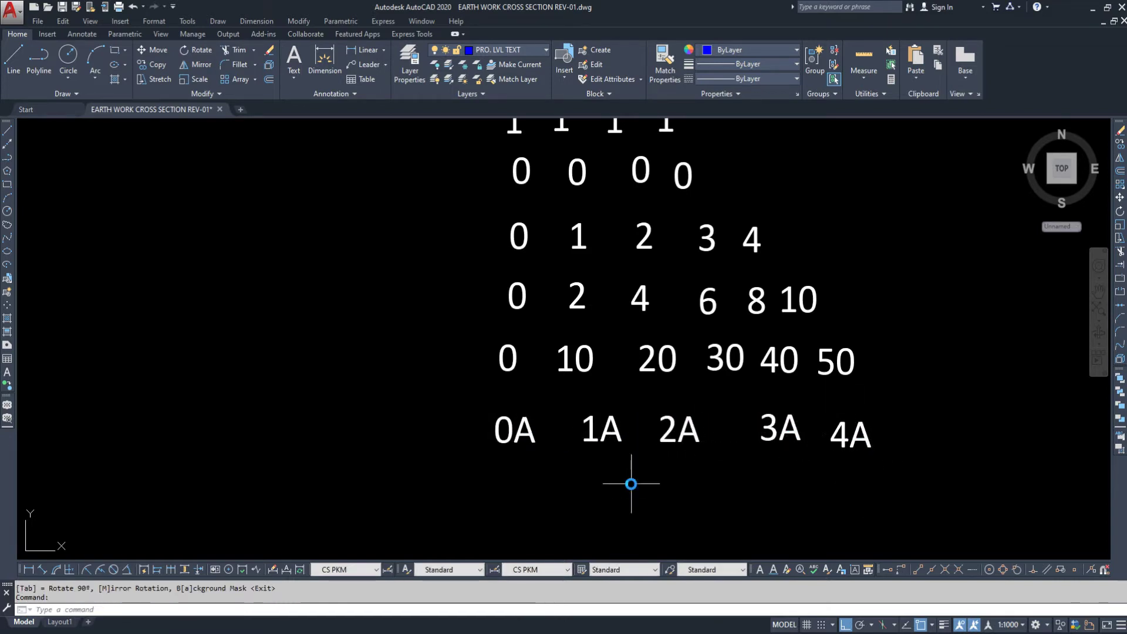
Restart NUMINC with prefix 0, middle text A and increment 1, incrementing both the Prefix and Middle sections.
key("Return")
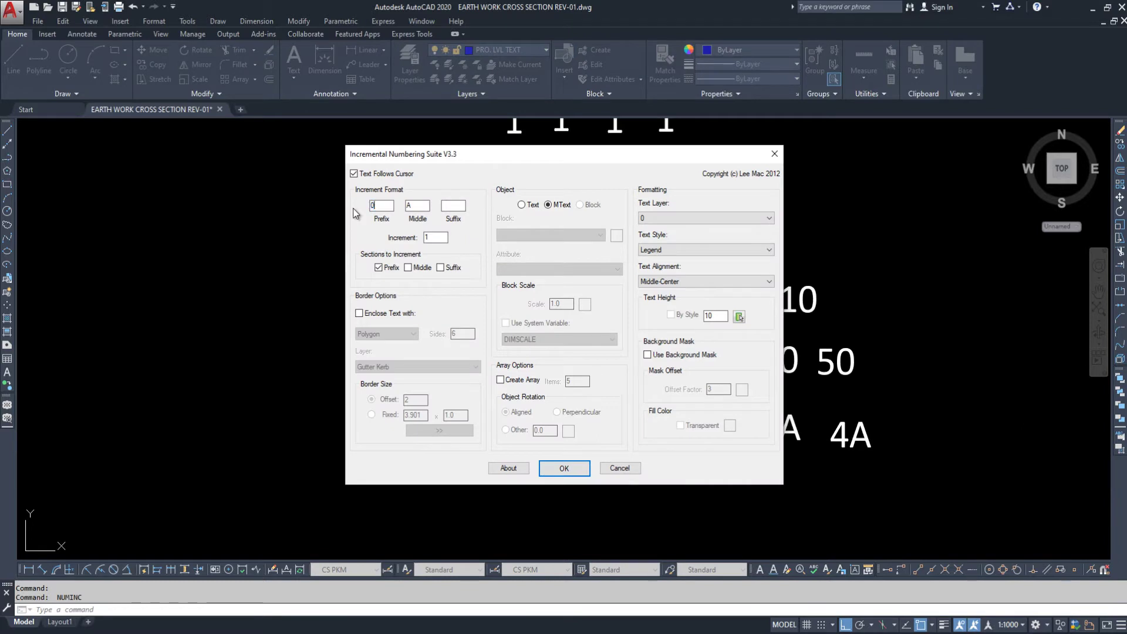
left_click(414, 205)
left_click(572, 467)
Place the labels 0A, 1B, 2C, 3D and 4E in a row below the 0A to 4A row and end the numbering.
left_click(494, 370)
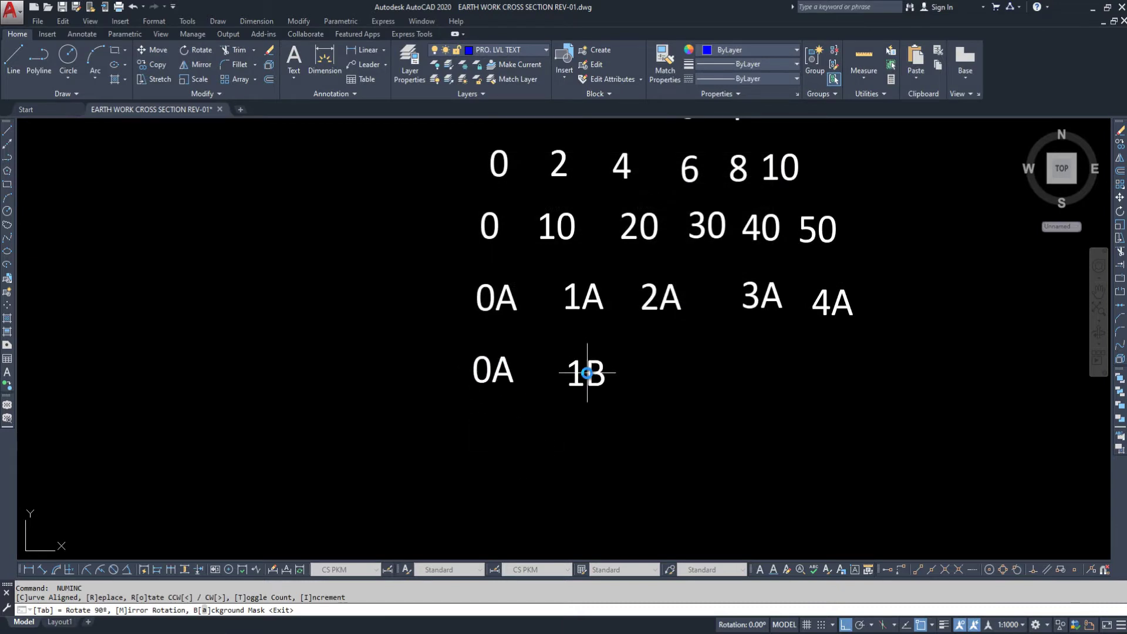
left_click(587, 372)
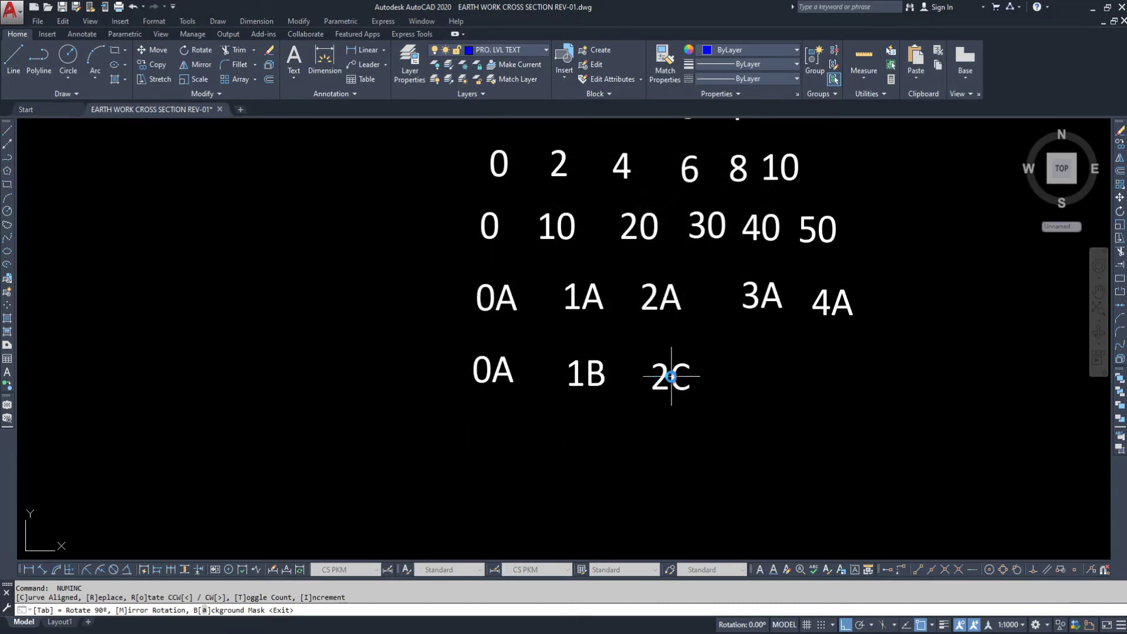
left_click(673, 378)
left_click(762, 379)
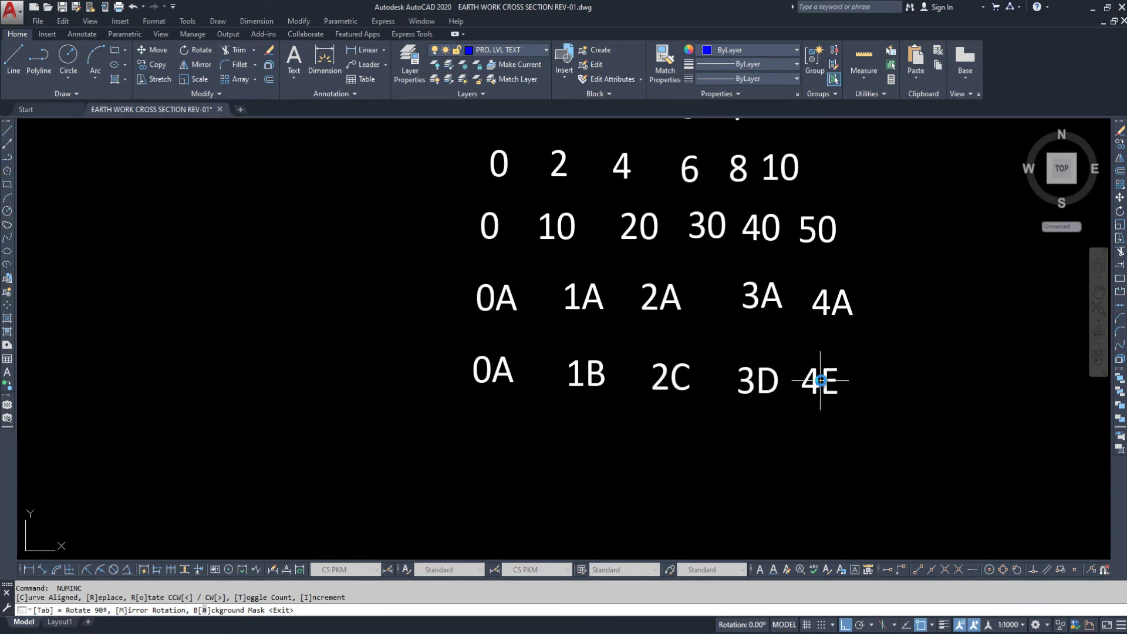
left_click(846, 379)
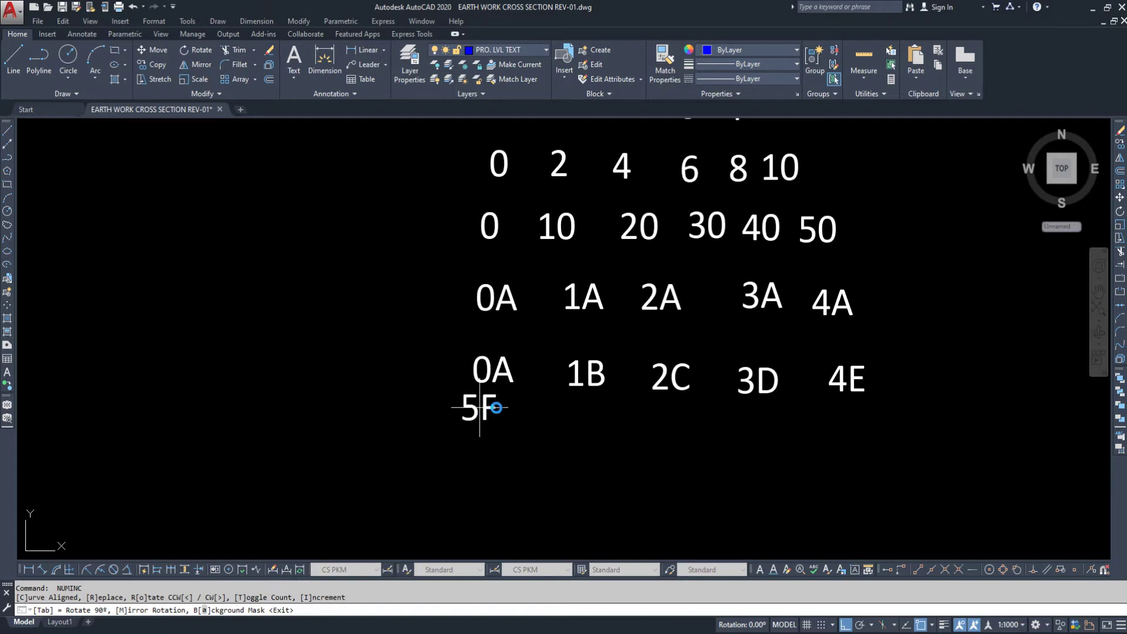
key("Escape")
Restart NUMINC with prefix 0, middle text A, suffix (a) and increment 1, incrementing only the Prefix and Middle sections.
left_click(563, 426)
key("Return")
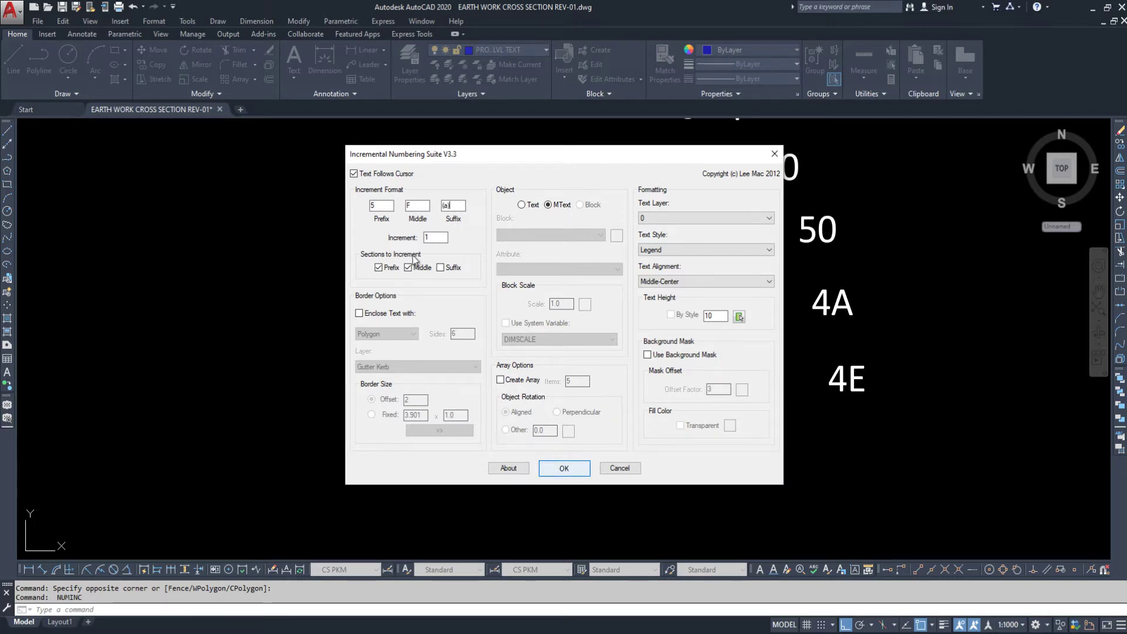
mouse_move(382, 206)
left_mouse_down()
mouse_move(351, 206)
mouse_move(376, 201)
left_mouse_up()
type("0")
type("A")
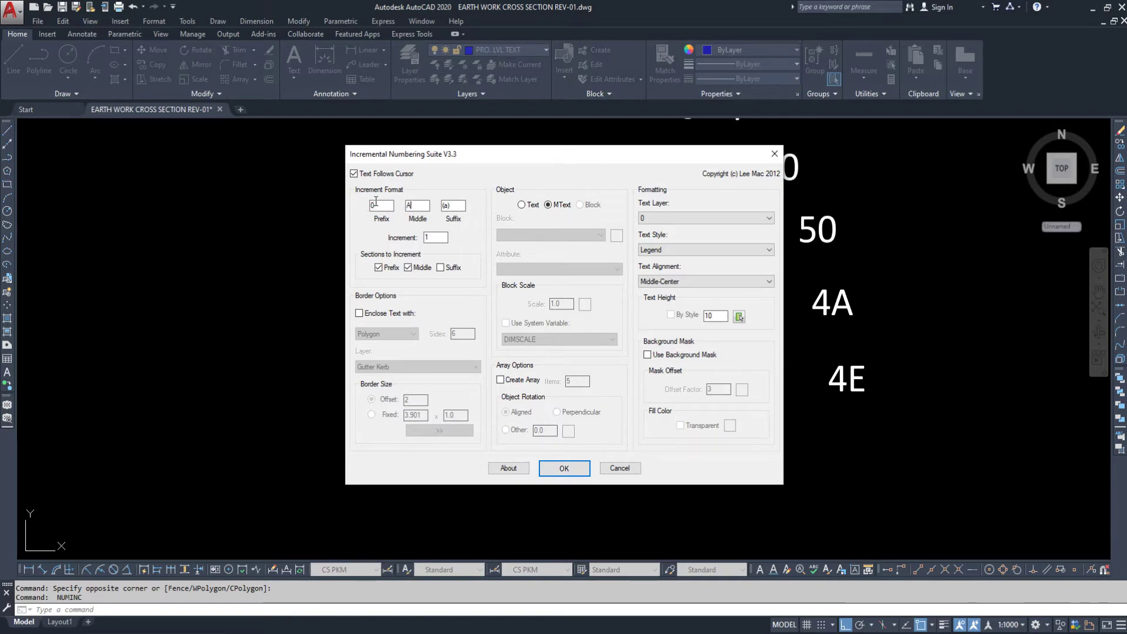
left_click(572, 468)
Place the labels 0A(a), 1B(a), 2C(a) and 3D(a) in a row below the 0A to 4E row and end the numbering.
middle_click_drag(495, 466, 478, 327)
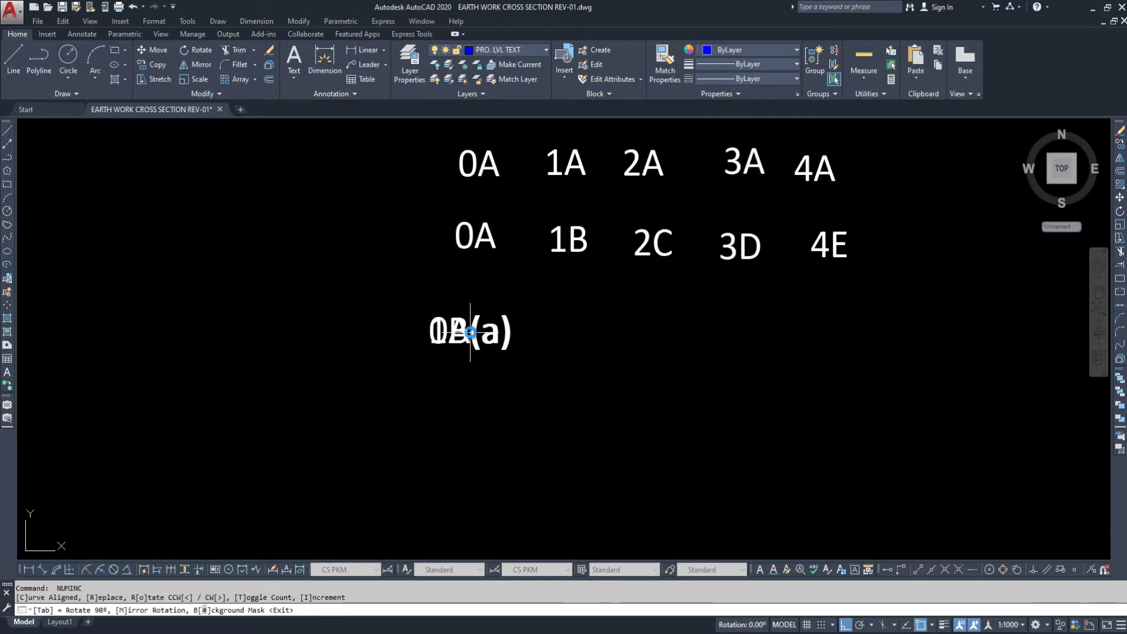
left_click(623, 337)
left_click(781, 336)
left_click(915, 337)
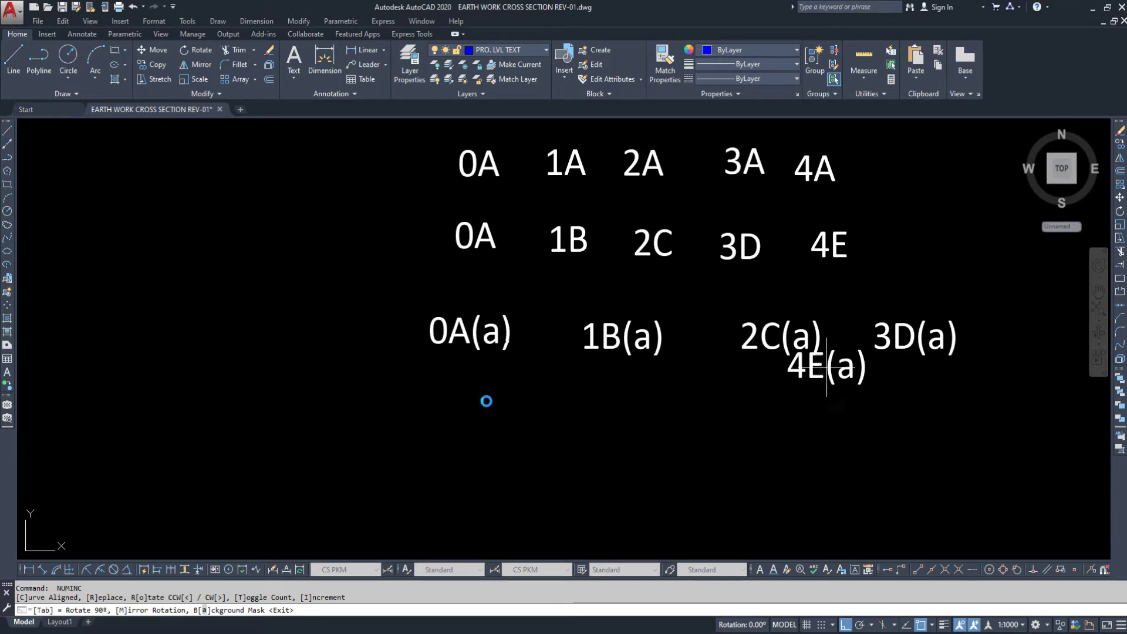
key("Return")
Restart NUMINC with prefix 0, middle text A and suffix (a), enabling incrementing for the Suffix section as well.
key("Return")
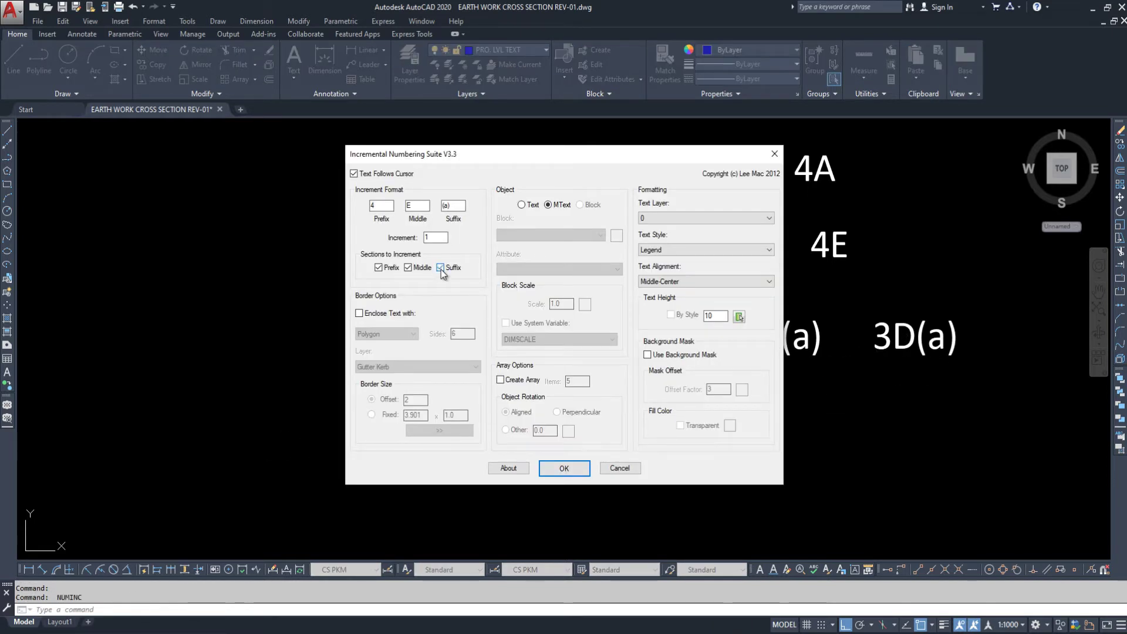
left_click(565, 468)
middle_click_drag(473, 461, 448, 323)
Place the labels 0A(a), 1B(b), 2C(c), 3D(d) and 4E(e) in a row below the 0A(a) to 3D(a) row and end the numbering.
left_click(455, 326)
left_click(621, 330)
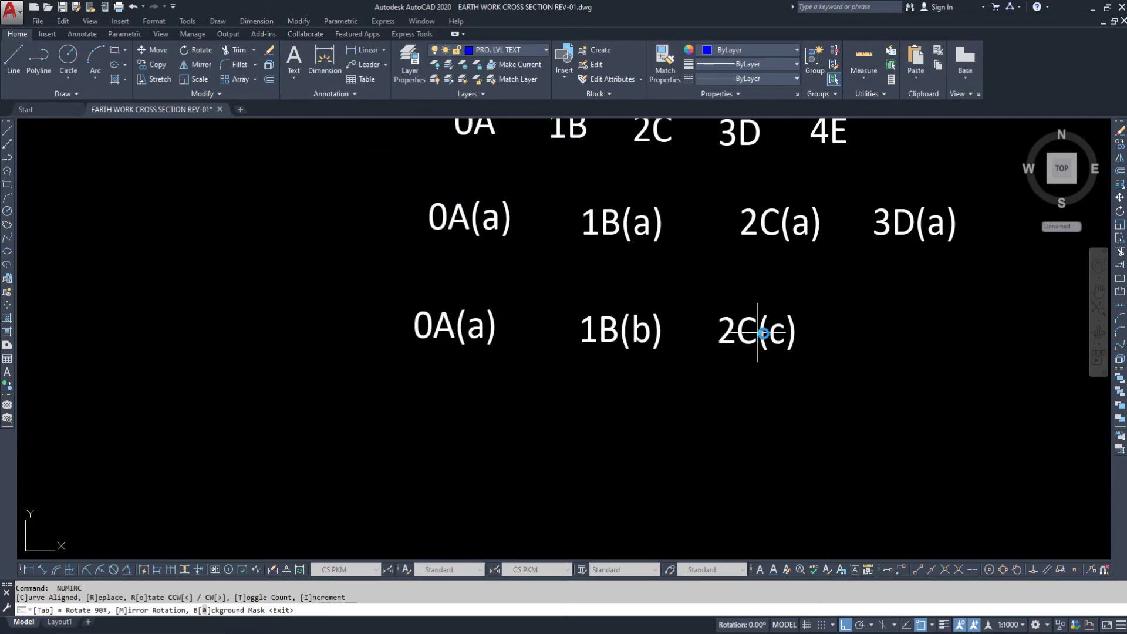
left_click(769, 333)
left_click(899, 335)
left_click(1008, 337)
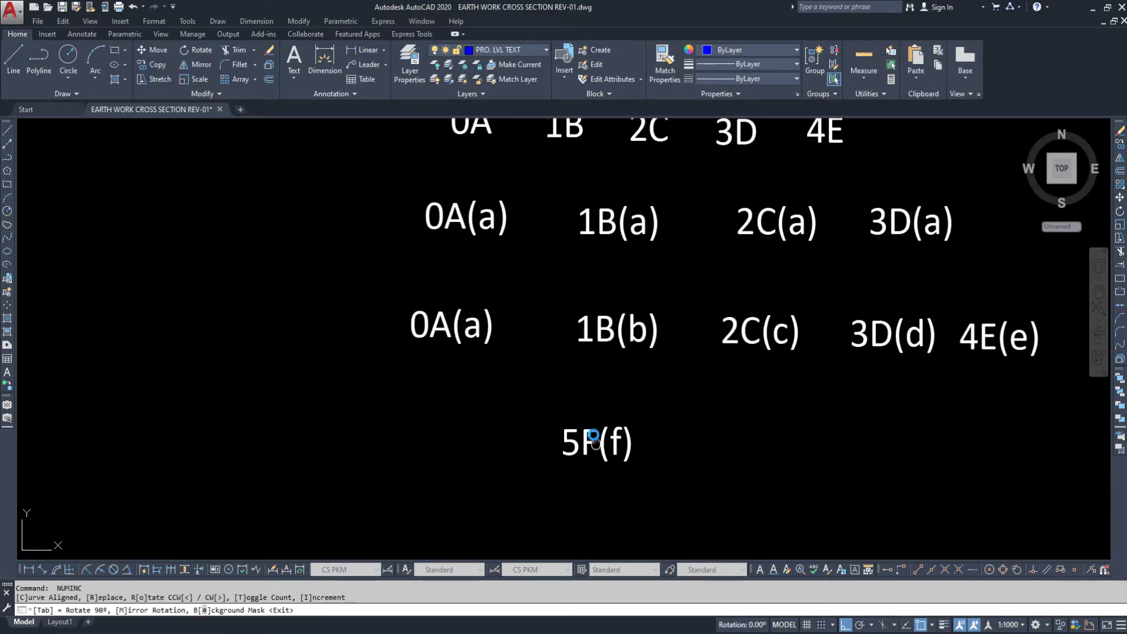
middle_click_drag(595, 442, 601, 472)
scroll(598, 472, "down", 4)
key("Return")
key("Return")
left_click(625, 468)
scroll(634, 467, "up", 4)
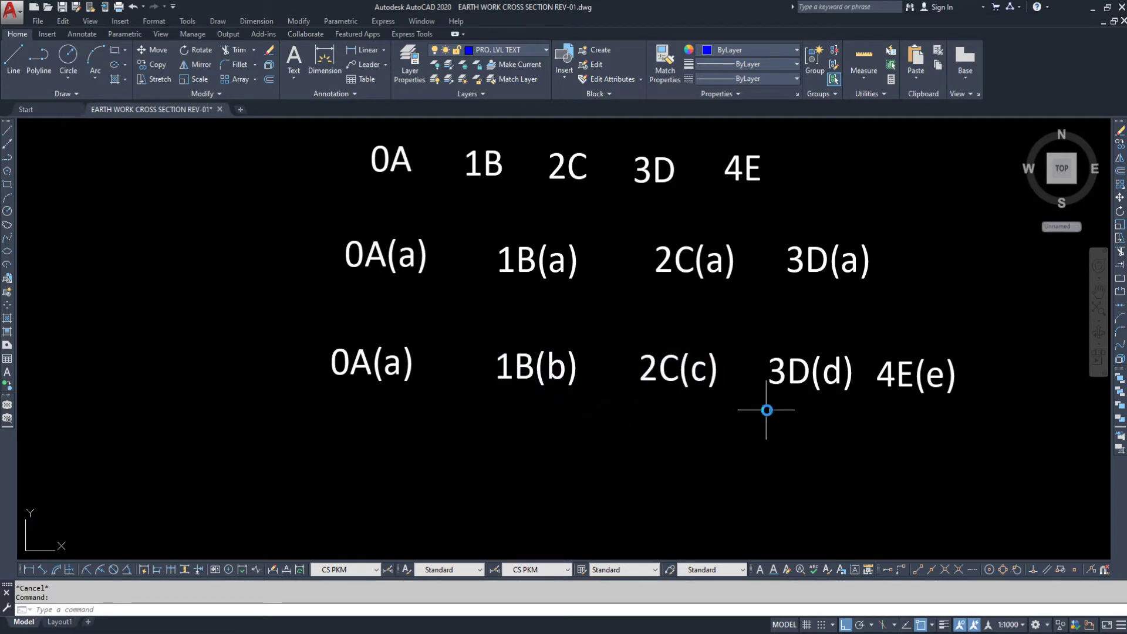
Restart NUMINC with prefix 0, middle text A, suffix (a) and an increment of 2, keeping all three sections incrementing.
middle_click_drag(710, 427, 685, 398)
type("NUMINC")
key("Return")
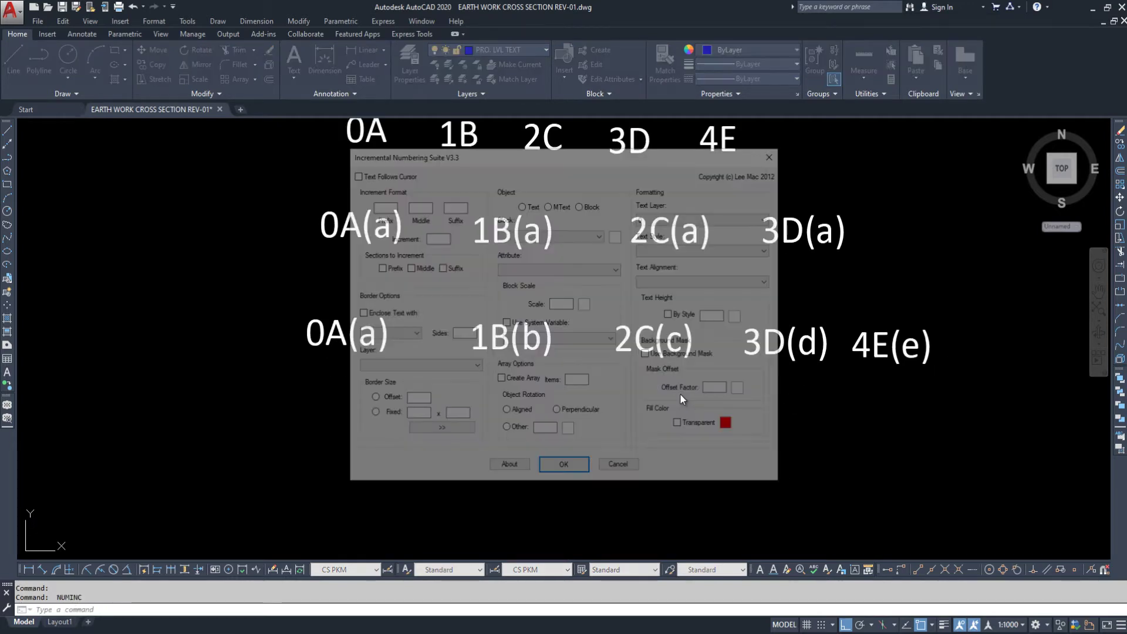
left_click(431, 238)
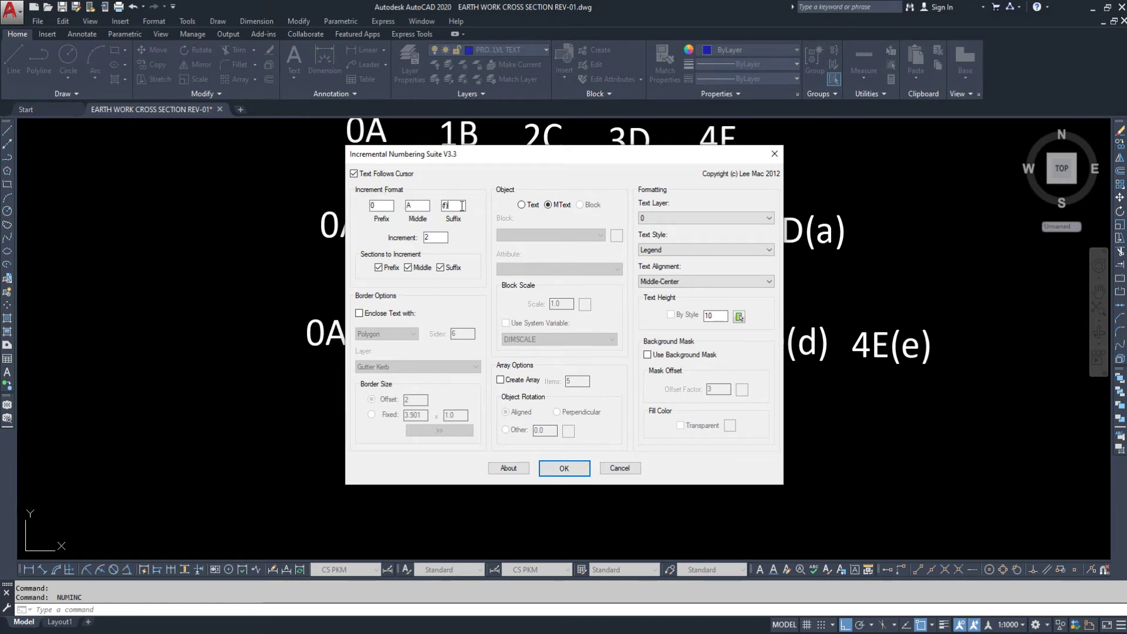
type("(a)")
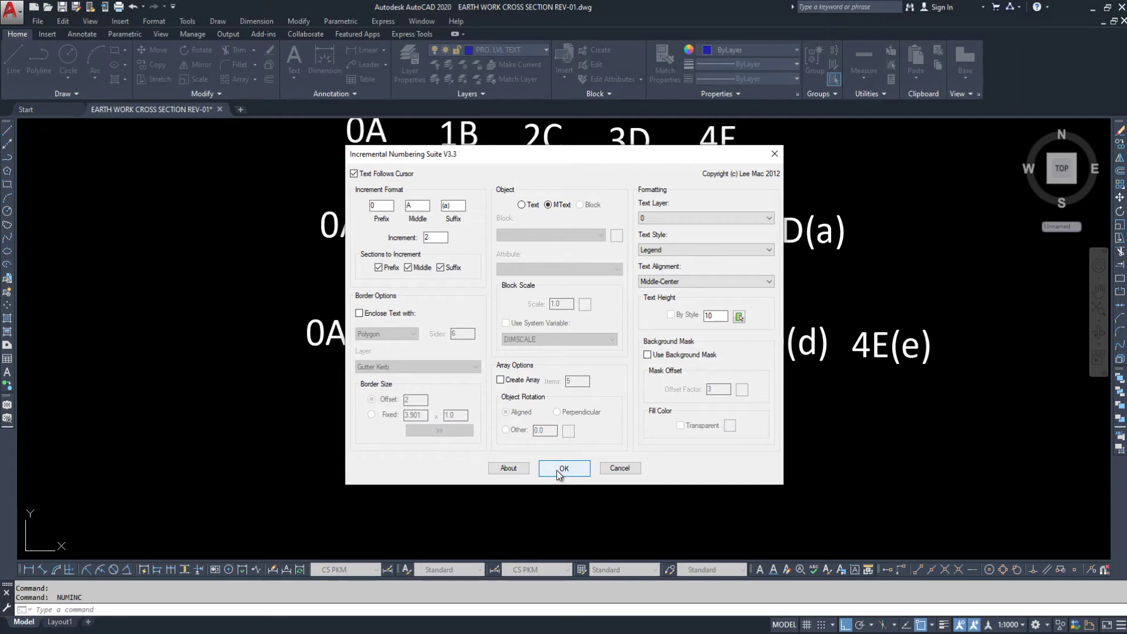
left_click(557, 470)
Place the labels 0A(a), 2C(c), 4E(e), 6G(g) and 8I(i) in a row below the 0A(a) to 4E(e) row and end the numbering.
scroll(490, 415, "up", 3)
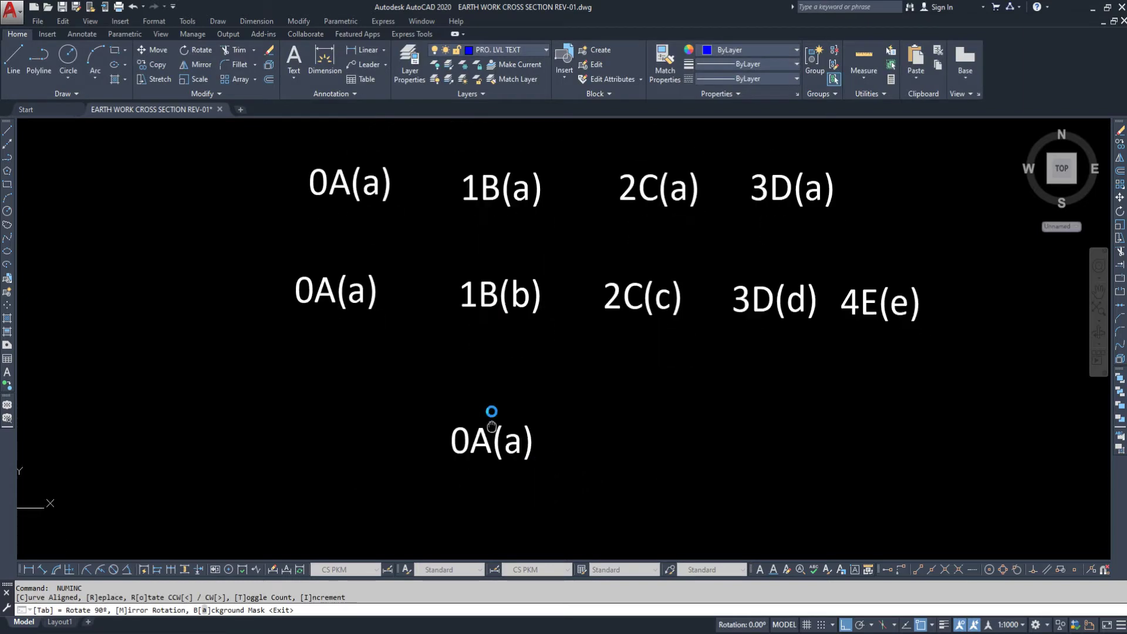
left_click(344, 324)
left_click(484, 333)
left_click(635, 340)
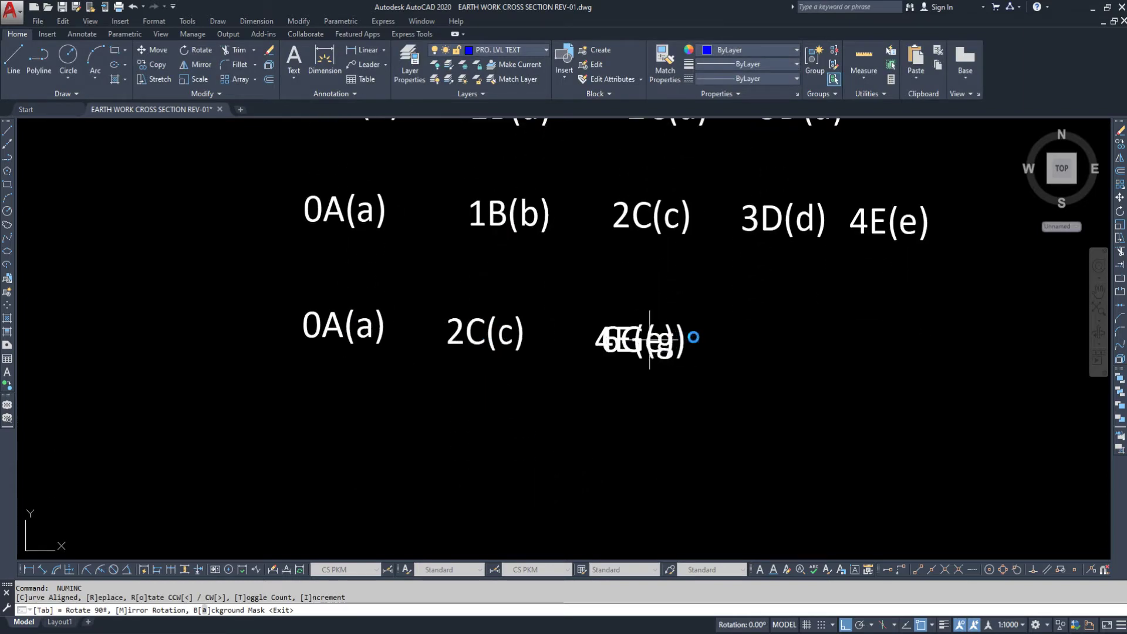
left_click(794, 344)
left_click(914, 345)
key("Return")
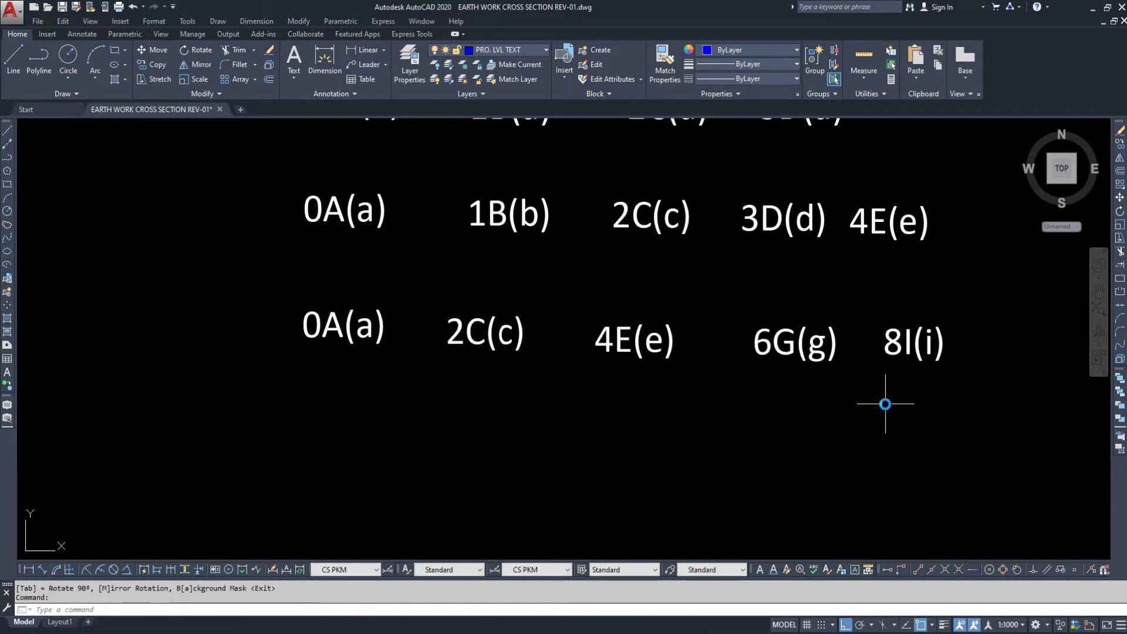
Restart NUMINC with prefix 0, middle text A, suffix (a) and increment 2, disabling incrementing for the Middle section.
middle_click_drag(492, 350, 485, 327)
key("Return")
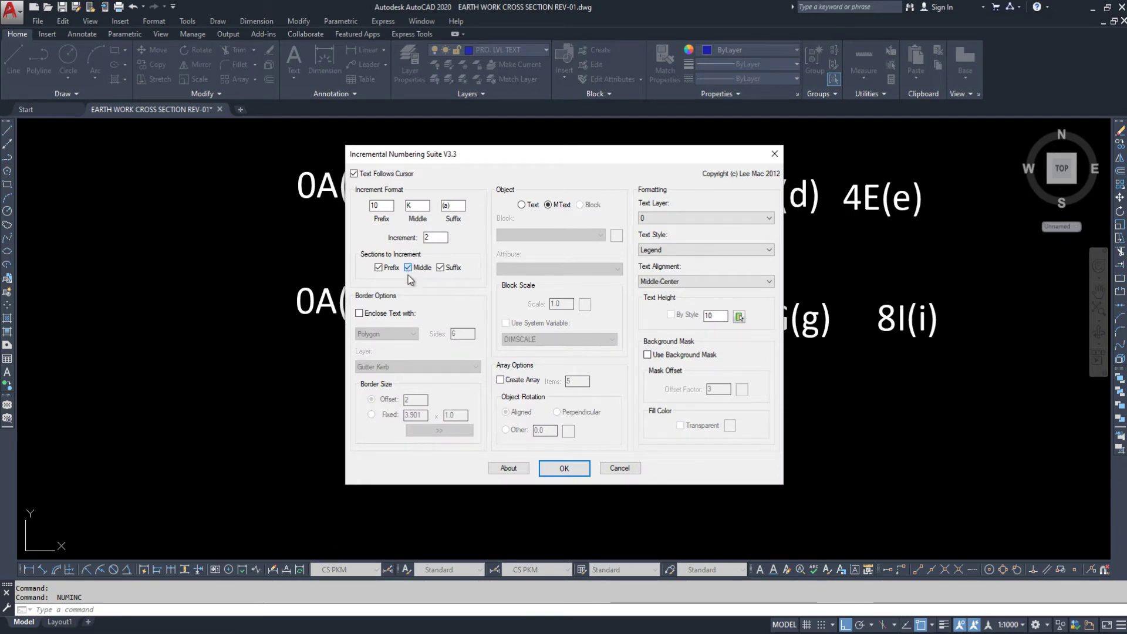
left_click_drag(413, 206, 385, 208)
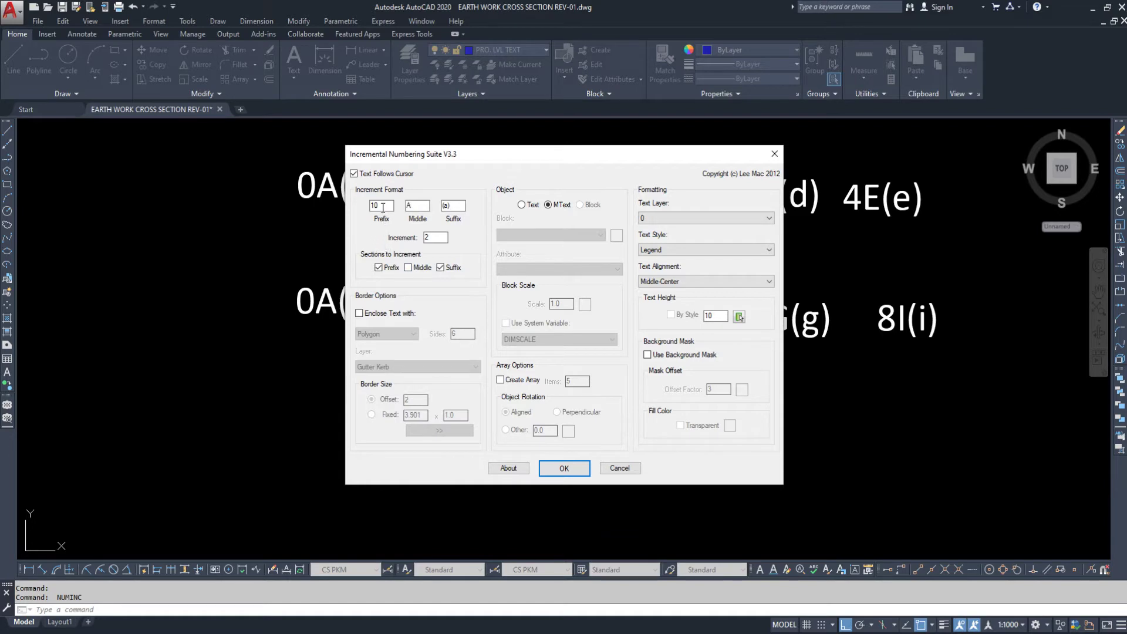
left_click(568, 471)
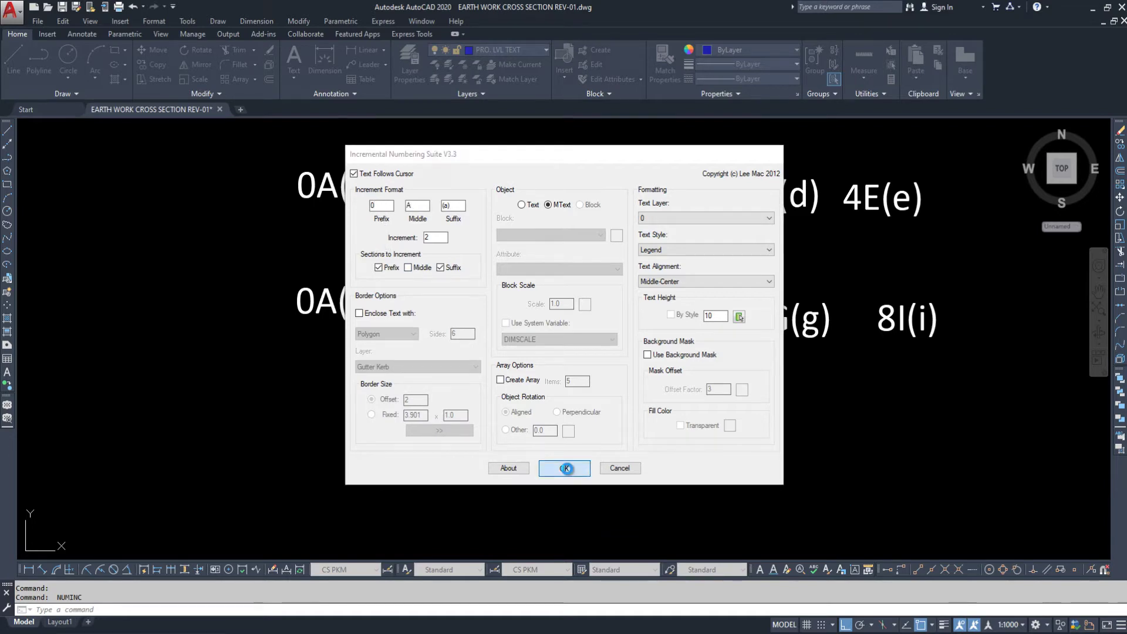
Place the labels 0A(a), 2A(c), 4A(e) and 6A(g) in a row below the 0A(a) to 8I(i) row and end the numbering.
middle_click_drag(535, 473, 606, 367)
left_click(394, 315)
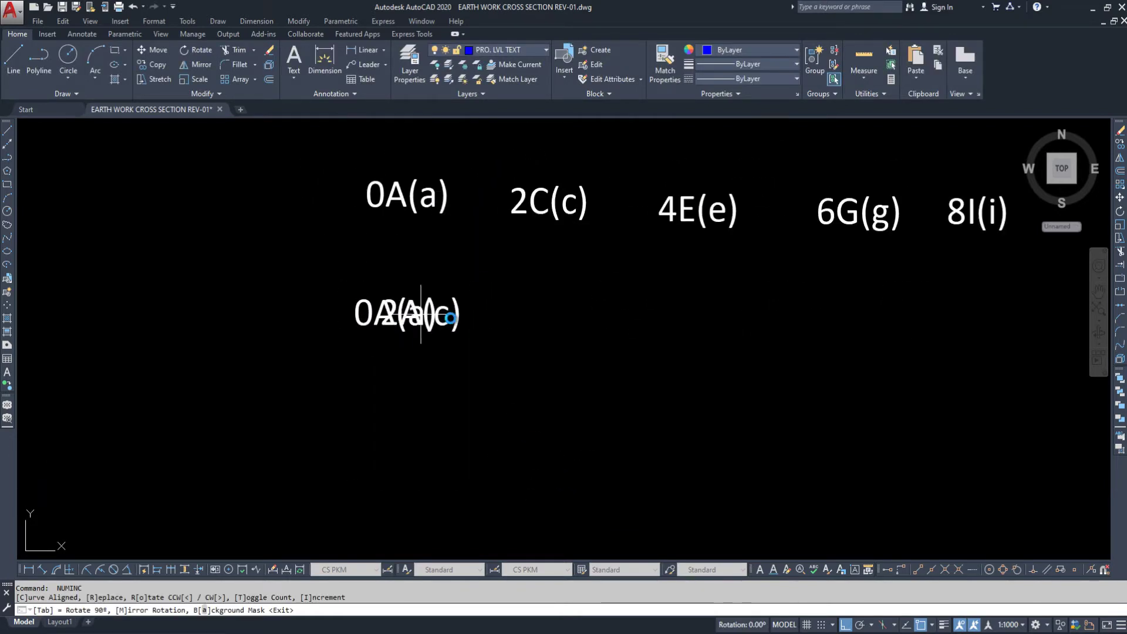
left_click(538, 318)
left_click(698, 327)
left_click(882, 332)
key("Escape")
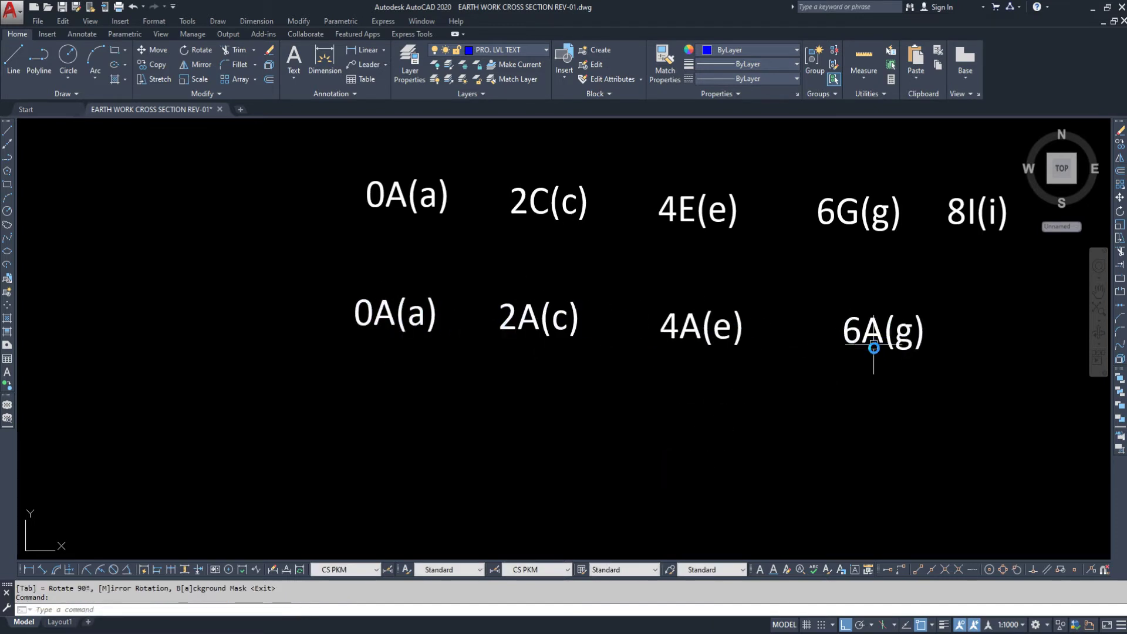
key("Escape")
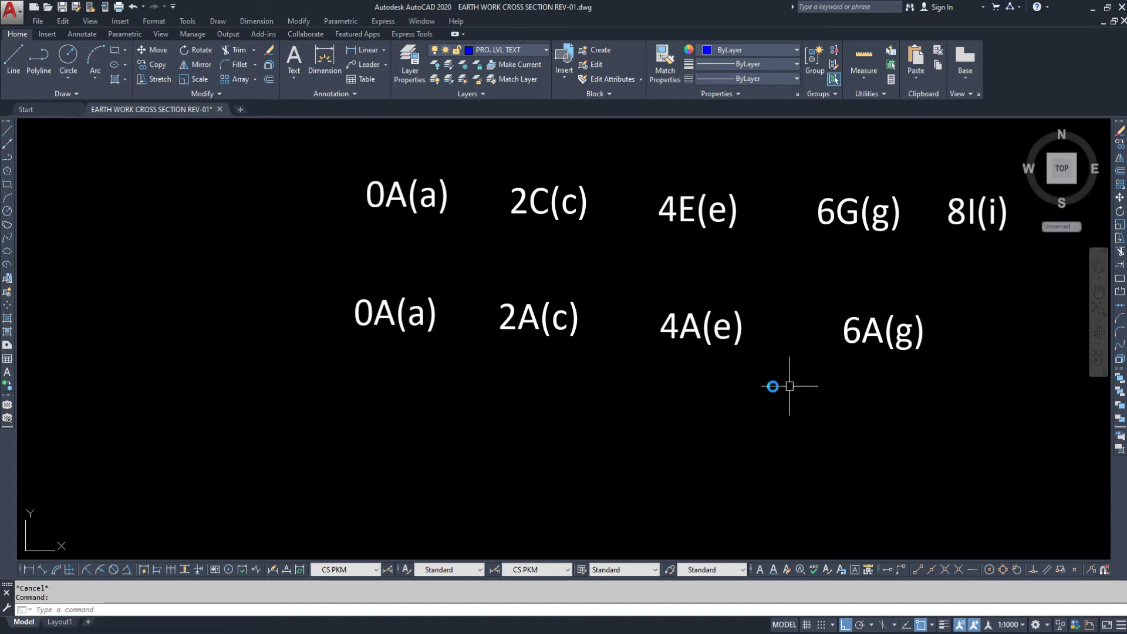
Restart NUMINC with the text layer set to PRO. LVL TEXT, keeping the current numbering and increment of 2.
key("Return")
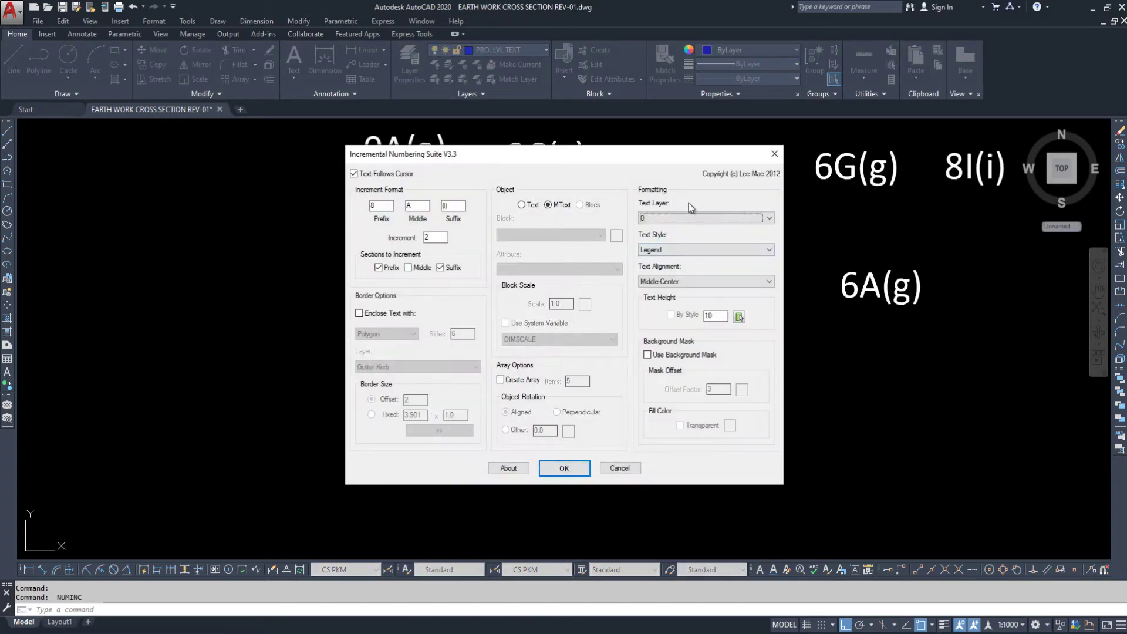
left_click(662, 218)
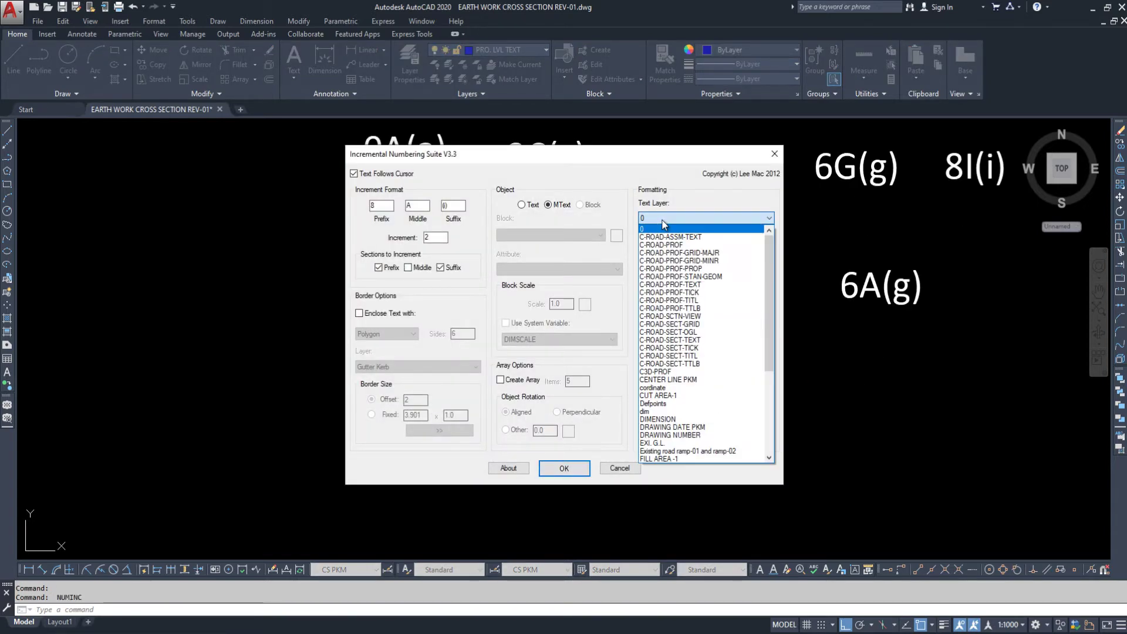
scroll(701, 399, "down", 4)
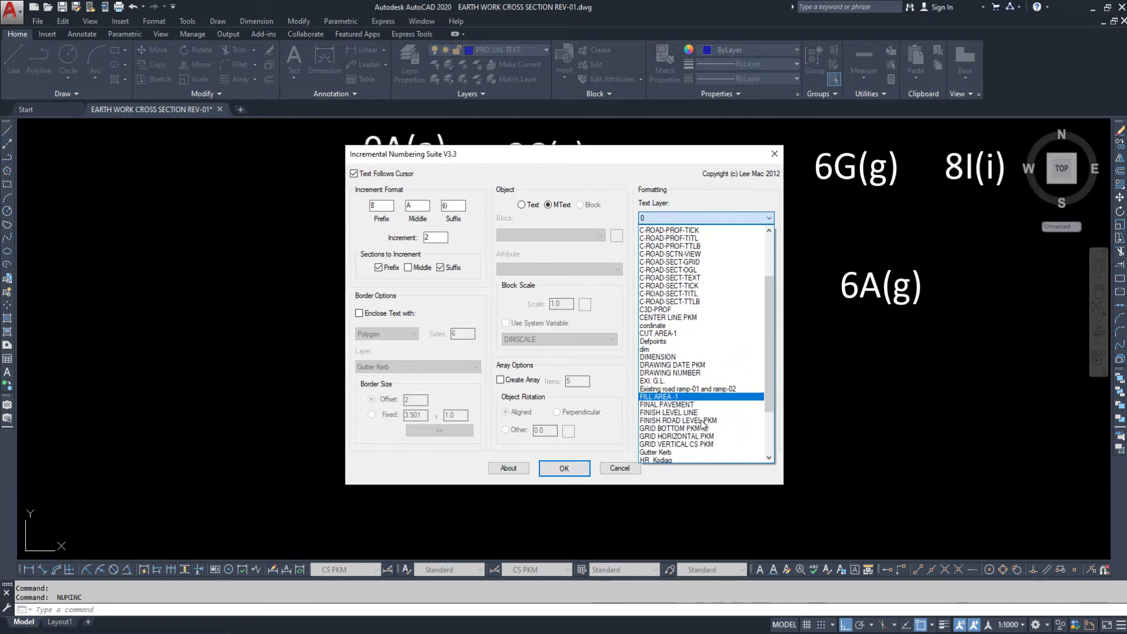
scroll(701, 431, "down", 2)
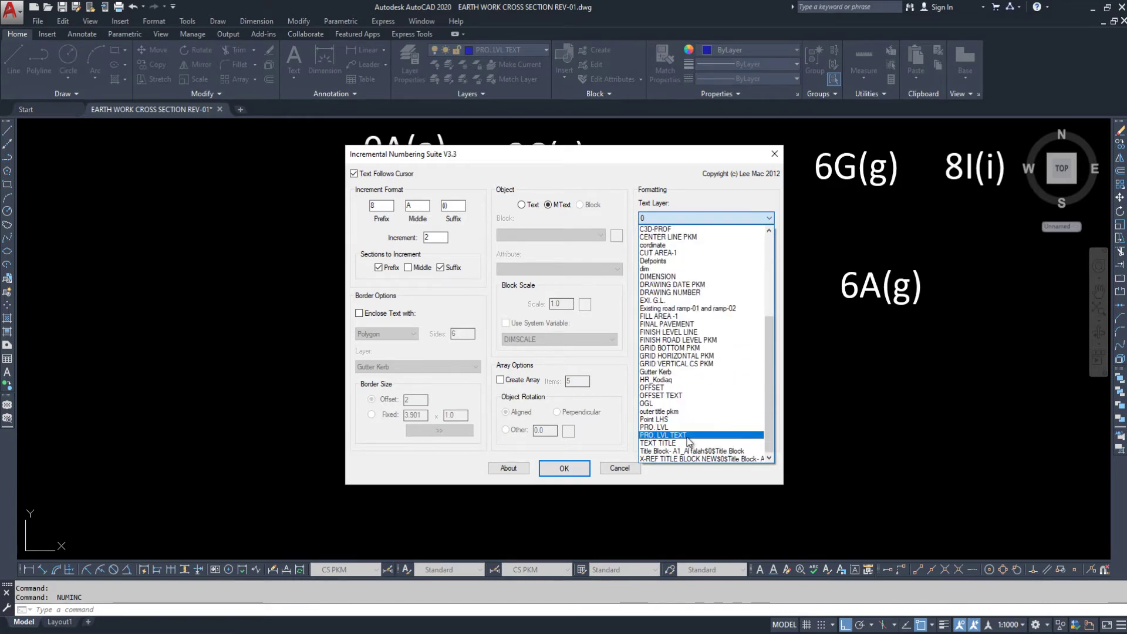
left_click(689, 437)
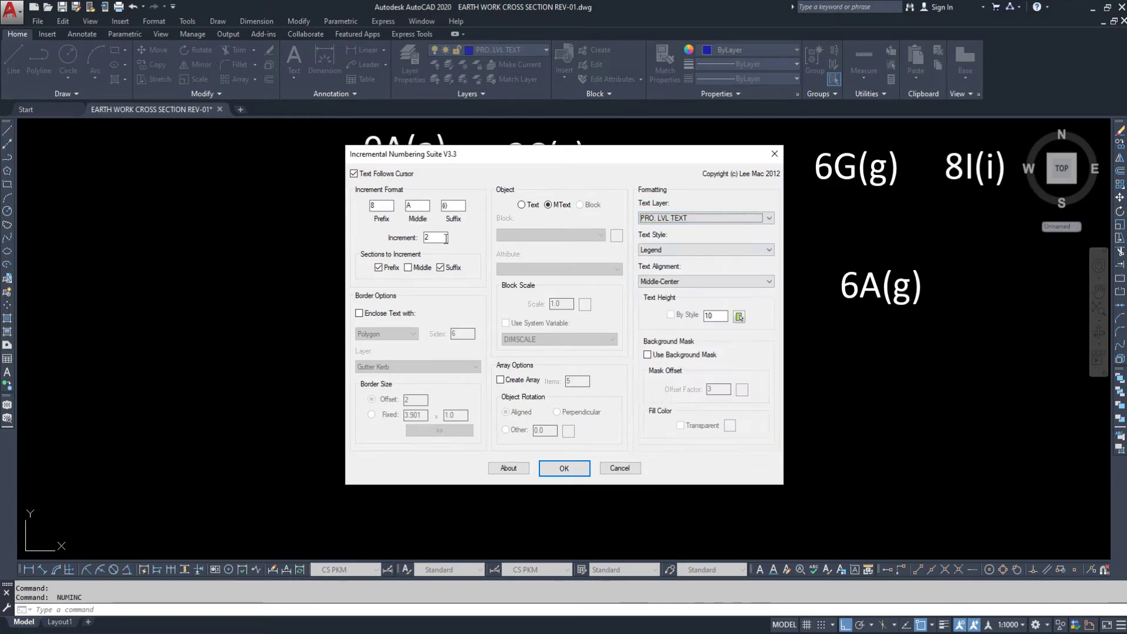
left_click(565, 468)
Place the labels 8A(i) and 10A(k) in a row below the 0A(a) to 6A(g) row and end the numbering.
left_click(421, 284)
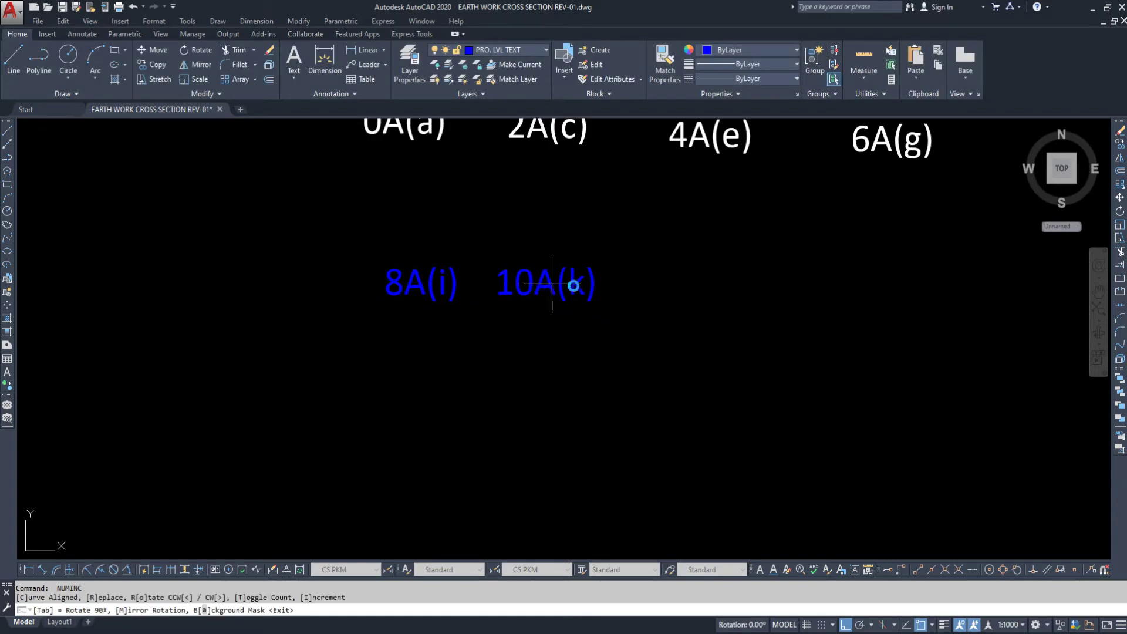
left_click(599, 287)
key("Return")
middle_click_drag(621, 319, 624, 357)
Restart NUMINC with the X-Section text style and place the labels 12A(m), 14A(o) and 16A(q) below the 8A(i) row.
key("Return")
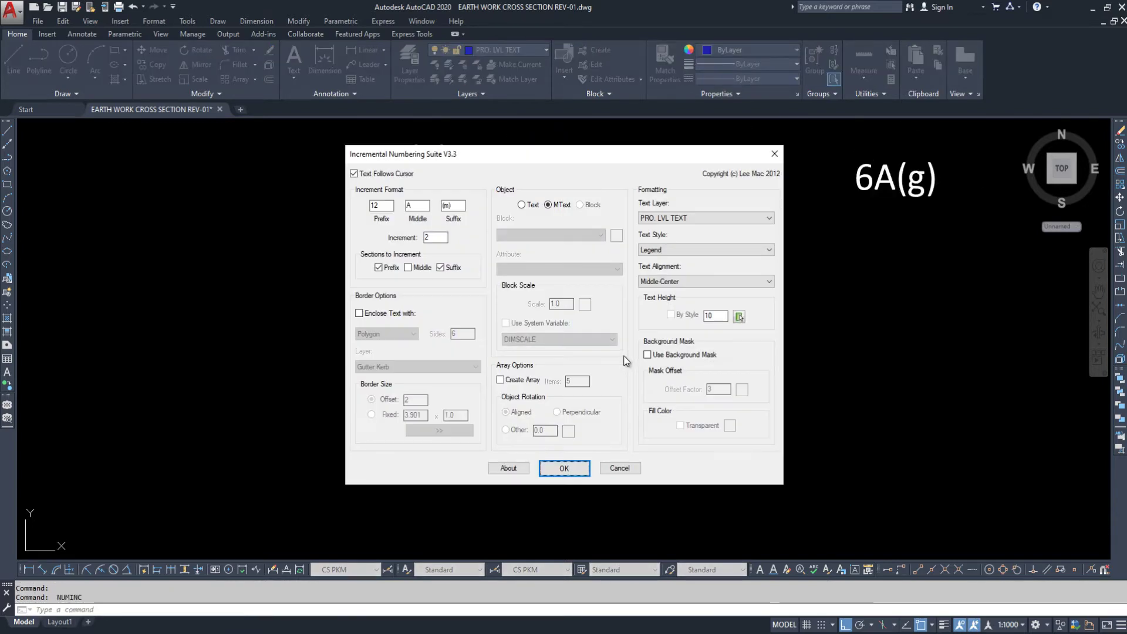
left_click(669, 251)
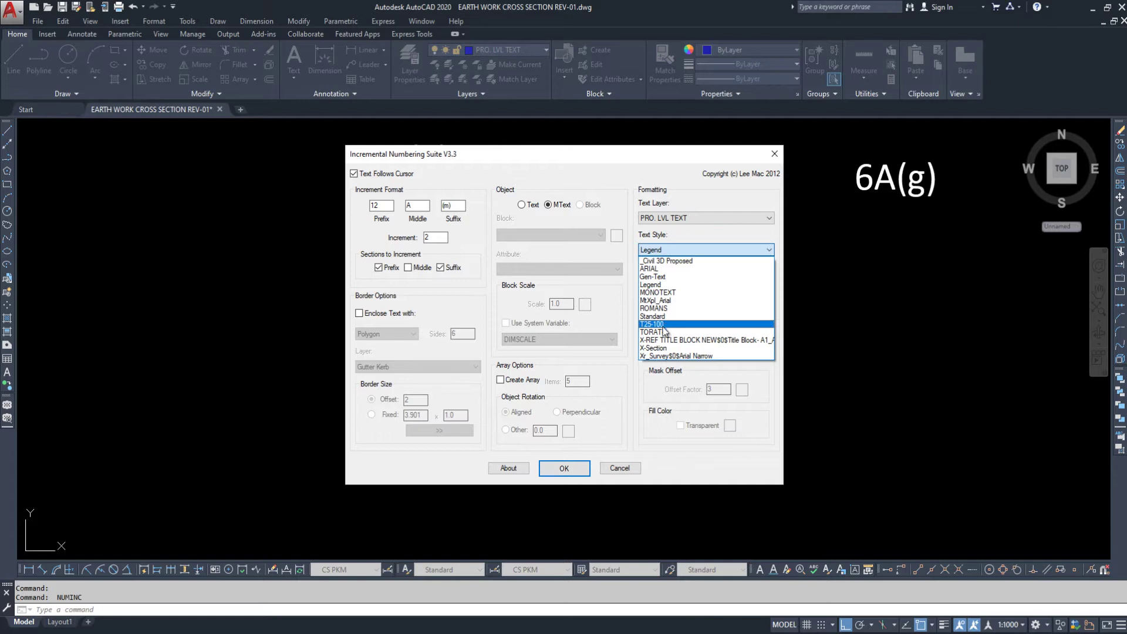
left_click(693, 347)
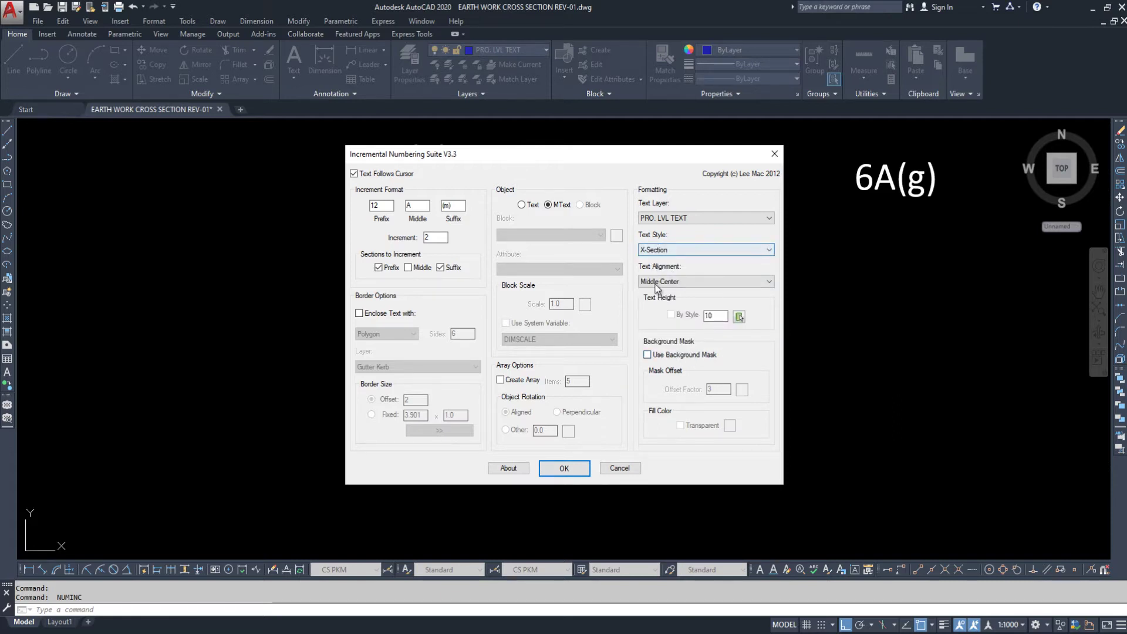
left_click(555, 465)
left_click(605, 392)
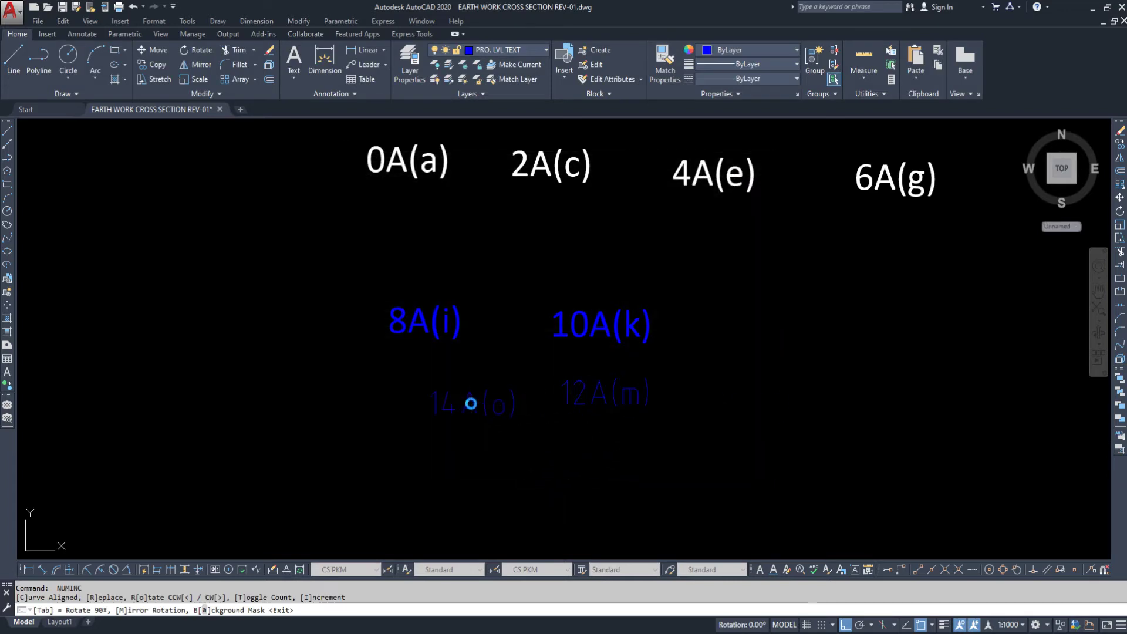
left_click(473, 404)
left_click(744, 405)
key("Return")
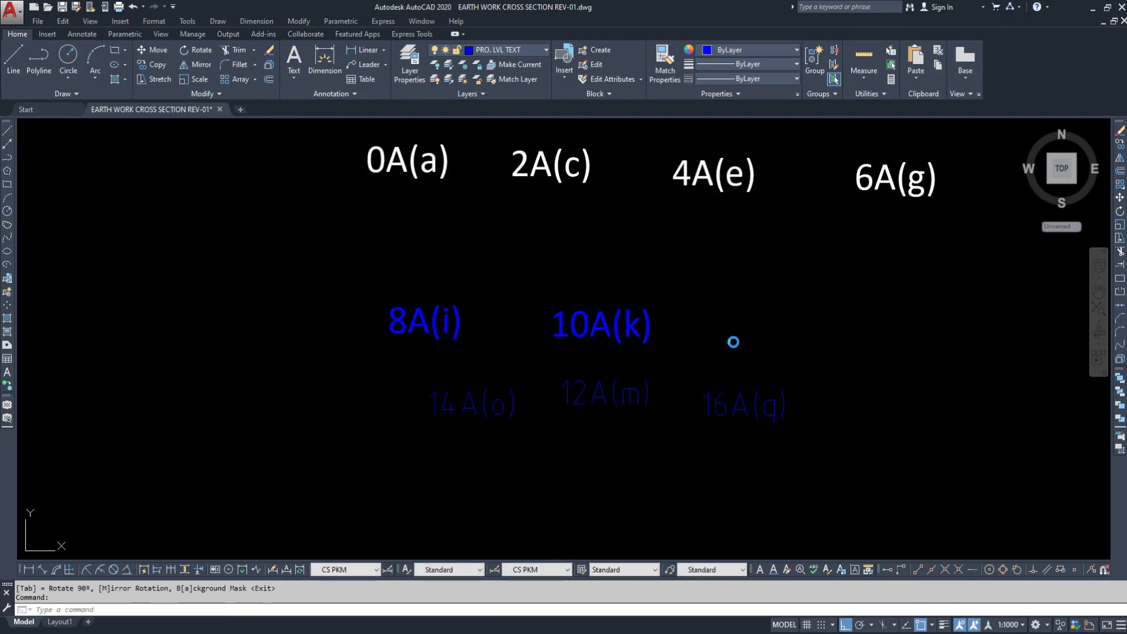
Restart NUMINC with the ARIAL text style, Middle-Center alignment and a text height of 5.
key("Return")
left_click(674, 281)
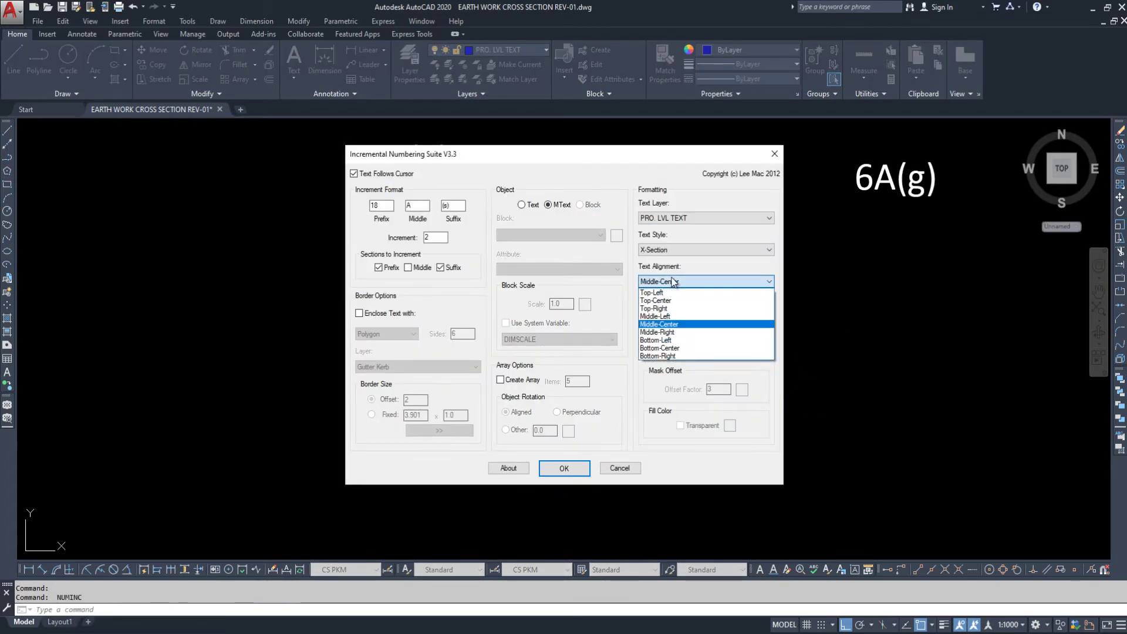
left_click(693, 324)
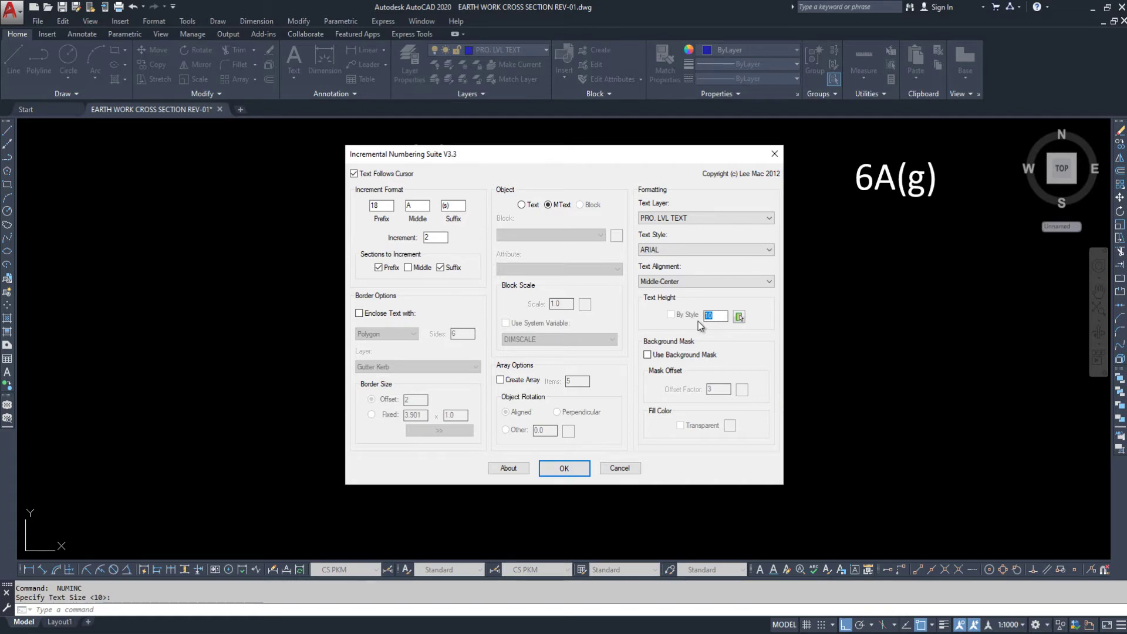
type("5")
left_click(563, 468)
Place the labels 18A(s), 20A(u) and 22A(w) to the right of 10A(k) and end the numbering.
left_click(693, 326)
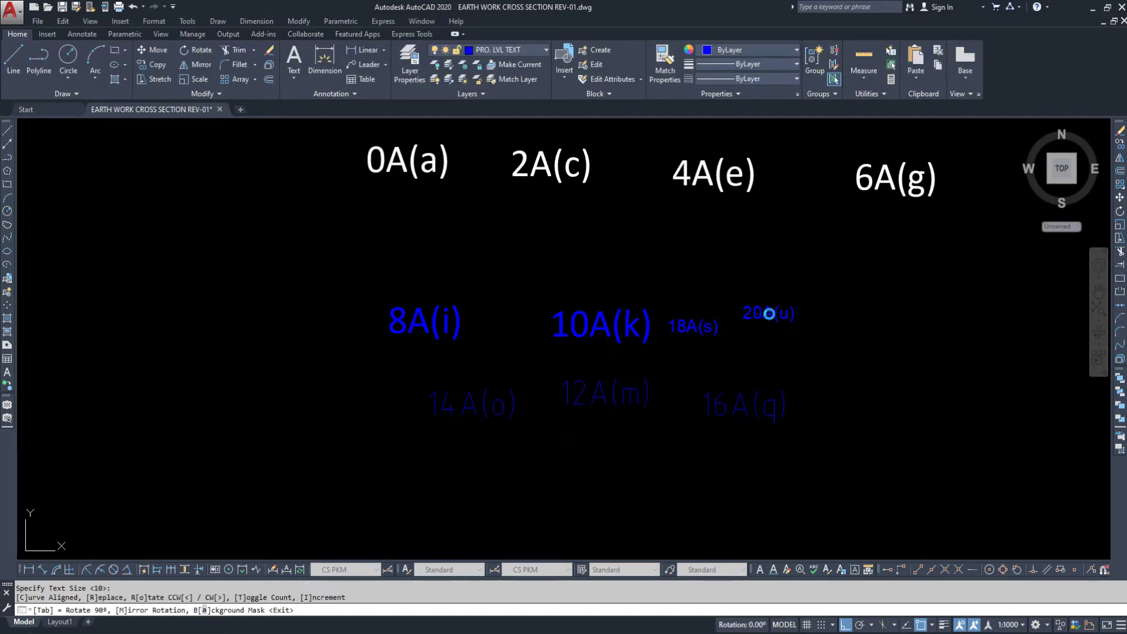
left_click(769, 313)
left_click(870, 293)
key("Escape")
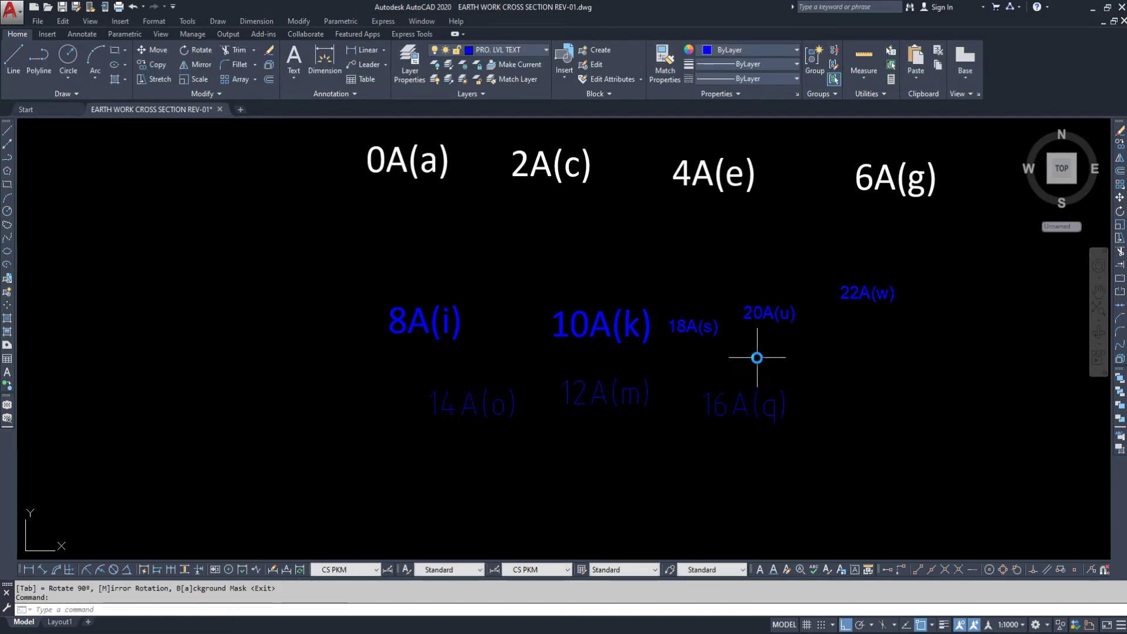
Restart NUMINC with MText objects and the red background mask enabled, and place the label 0 in empty space below the existing labels.
key("Return")
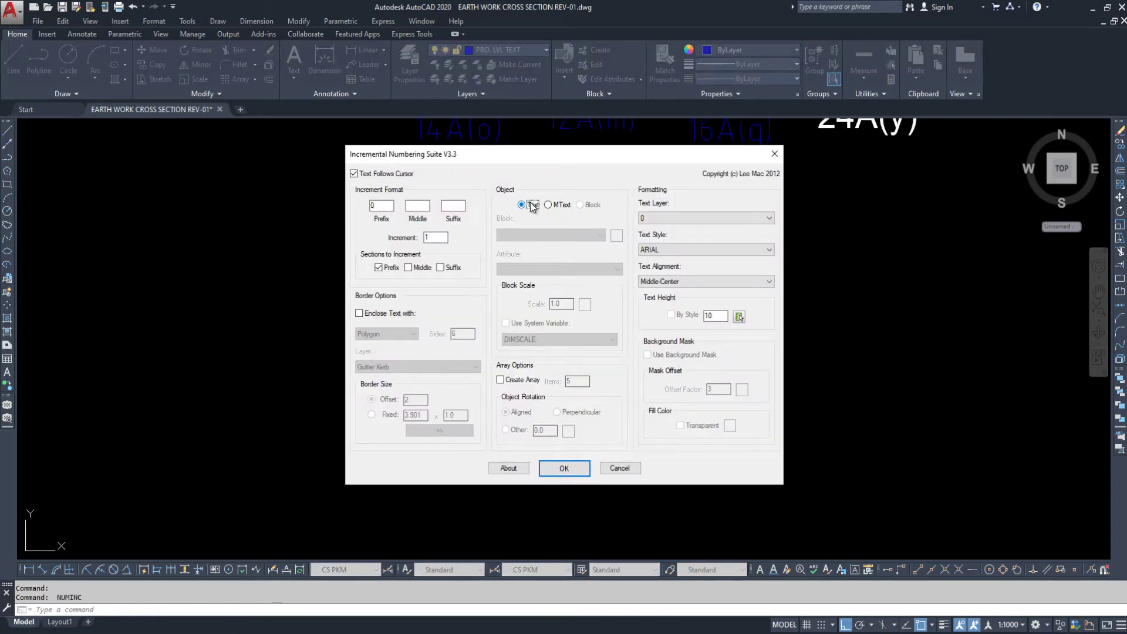
left_click(557, 204)
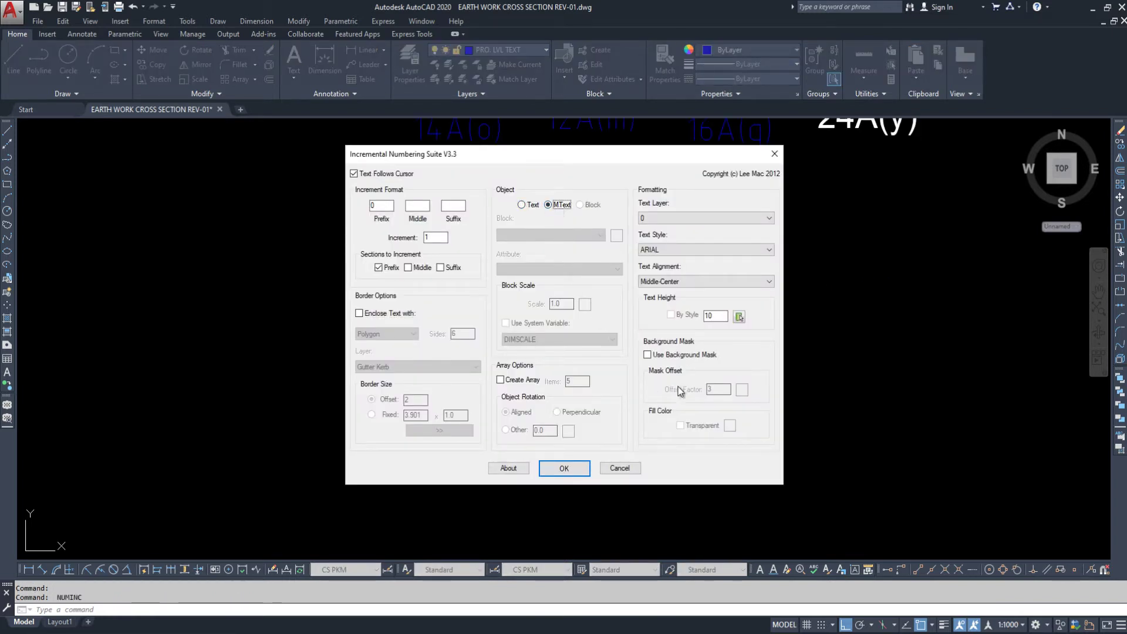
left_click(647, 355)
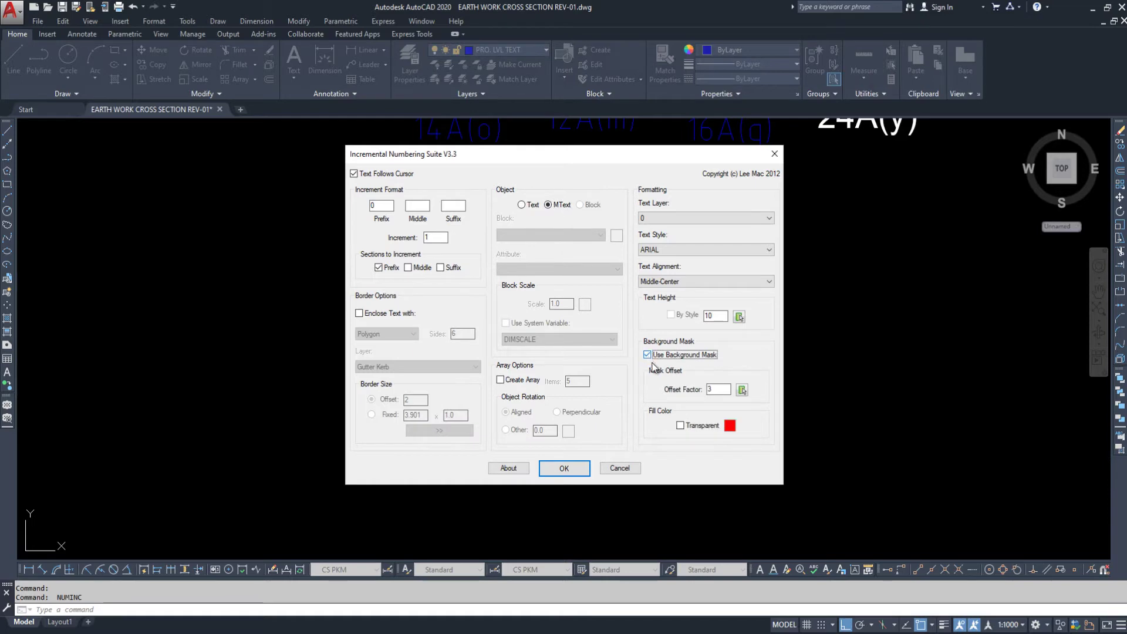
left_click(573, 468)
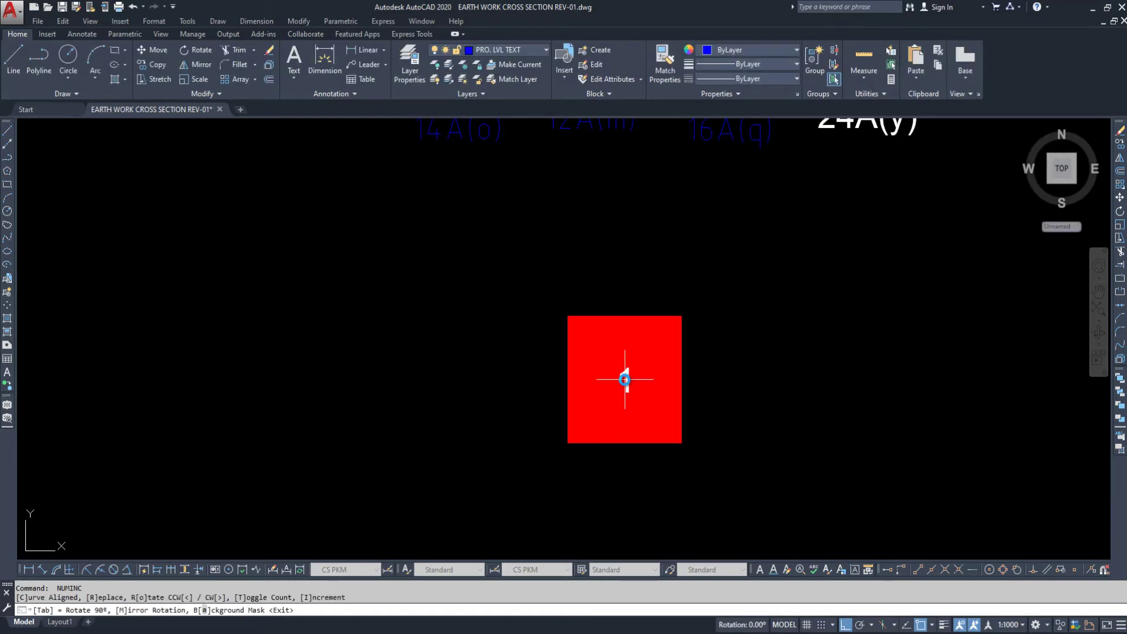
left_click(624, 379)
key("Return")
Restart NUMINC with a light blue mask fill color and place the label 1 to the right of the red label 0.
key("Return")
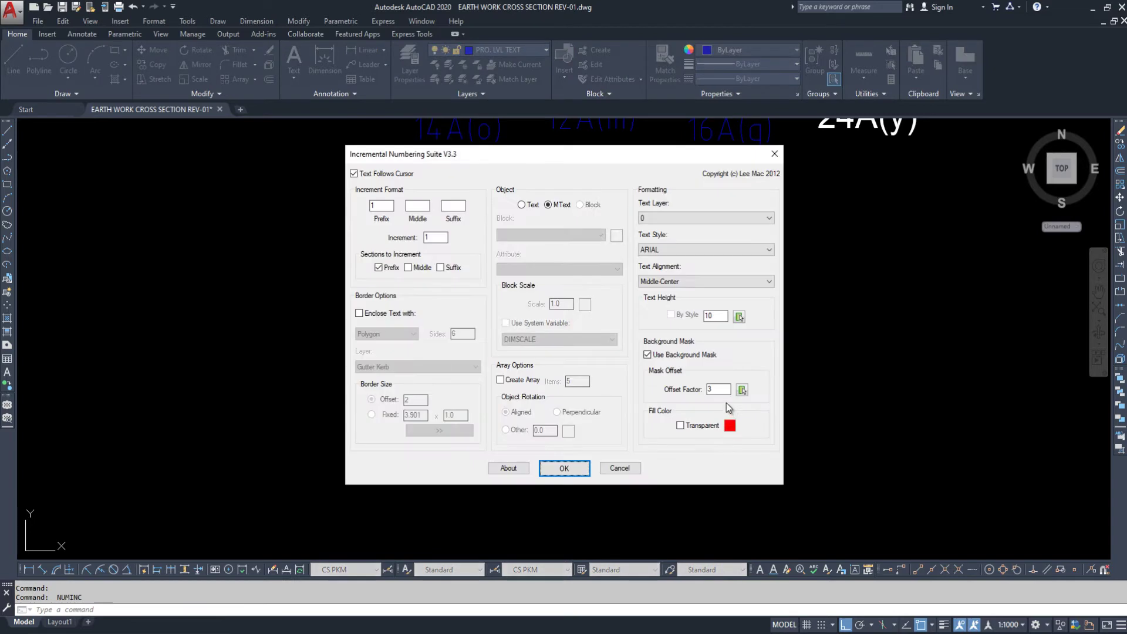
left_click(729, 425)
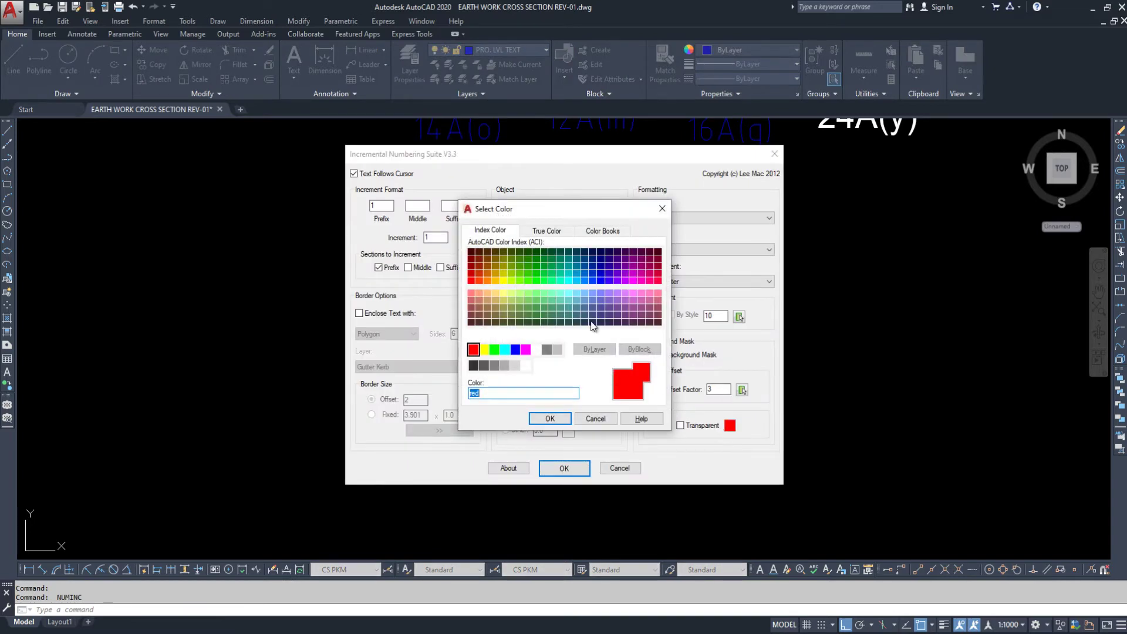
left_click(577, 299)
left_click(576, 293)
left_click(559, 421)
left_click(570, 468)
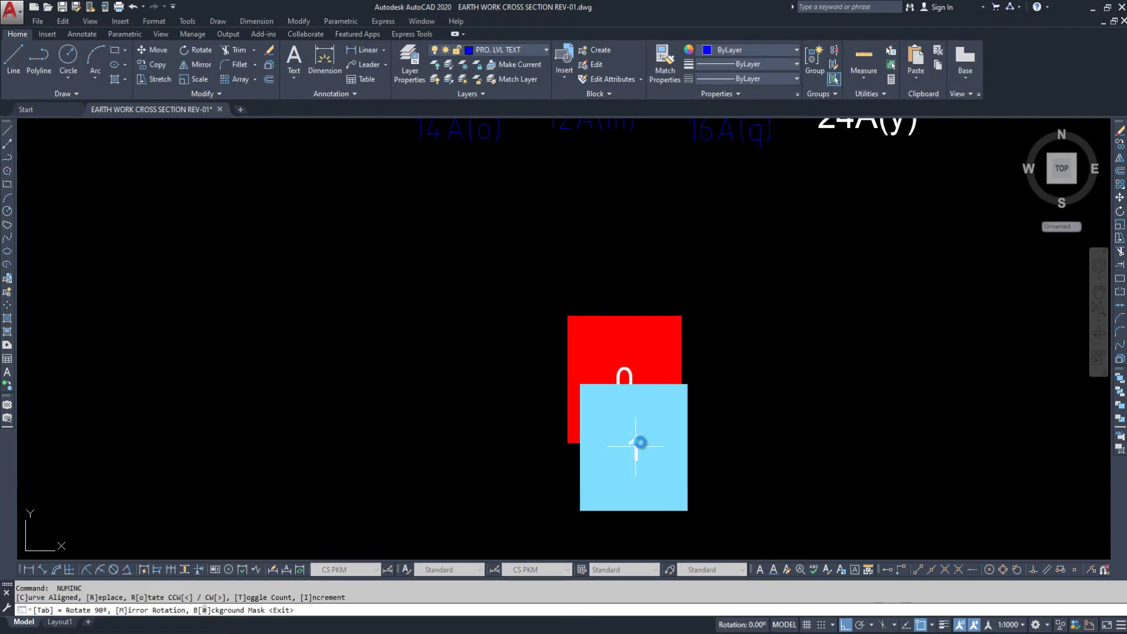
middle_click_drag(728, 449, 491, 400)
left_click(640, 351)
key("Return")
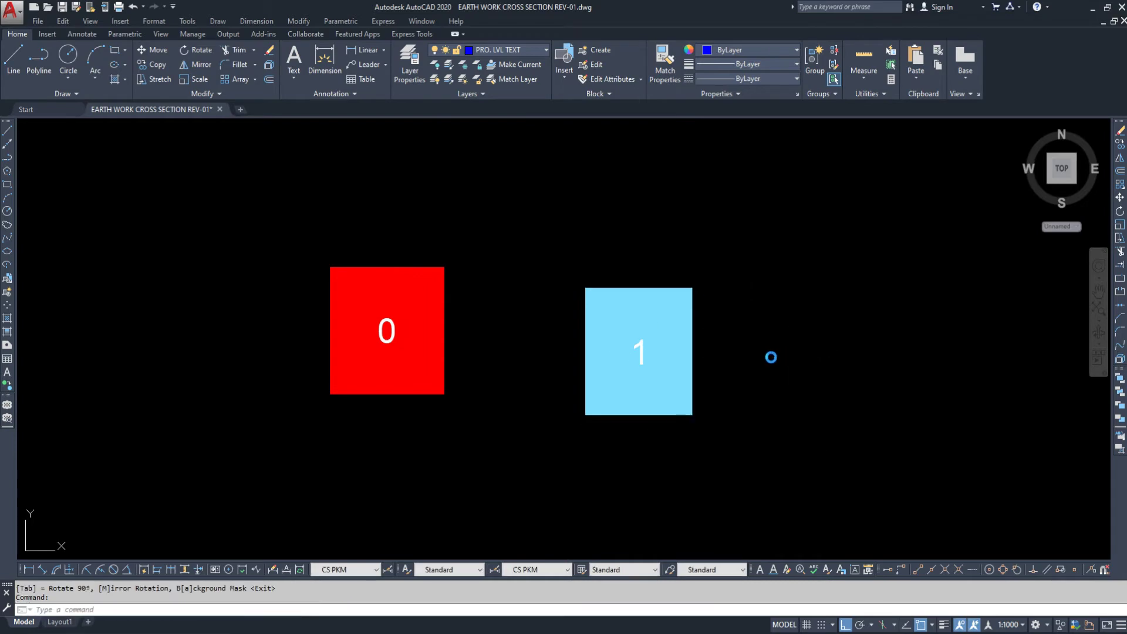
Restart NUMINC with a mask offset factor of 1 and place the label 2 to the right of label 1.
key("Return")
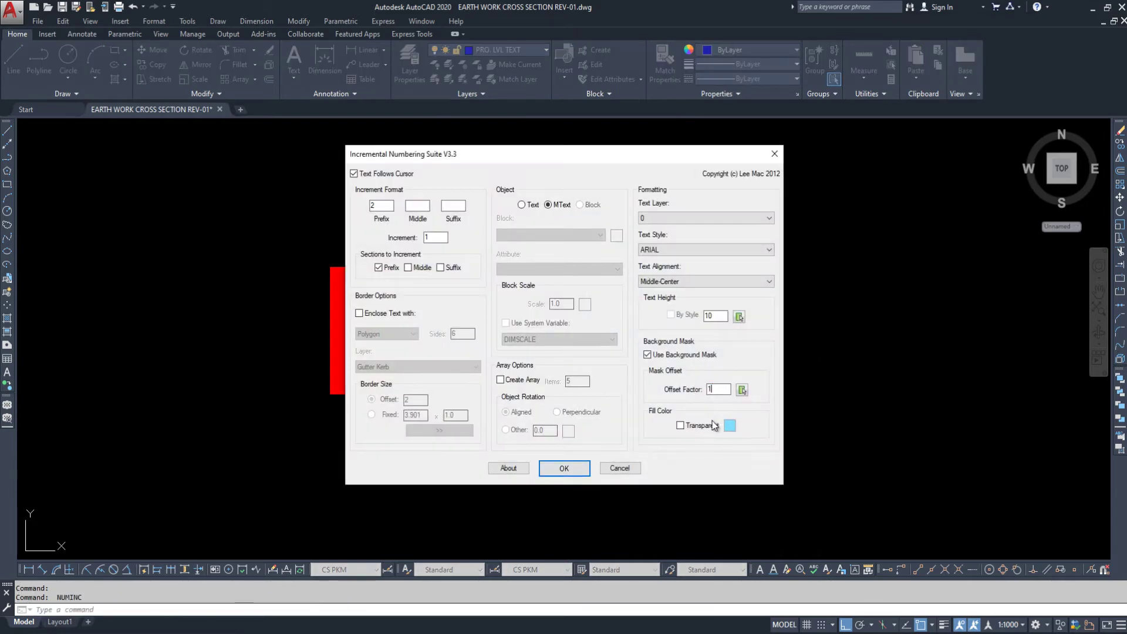
left_click(564, 469)
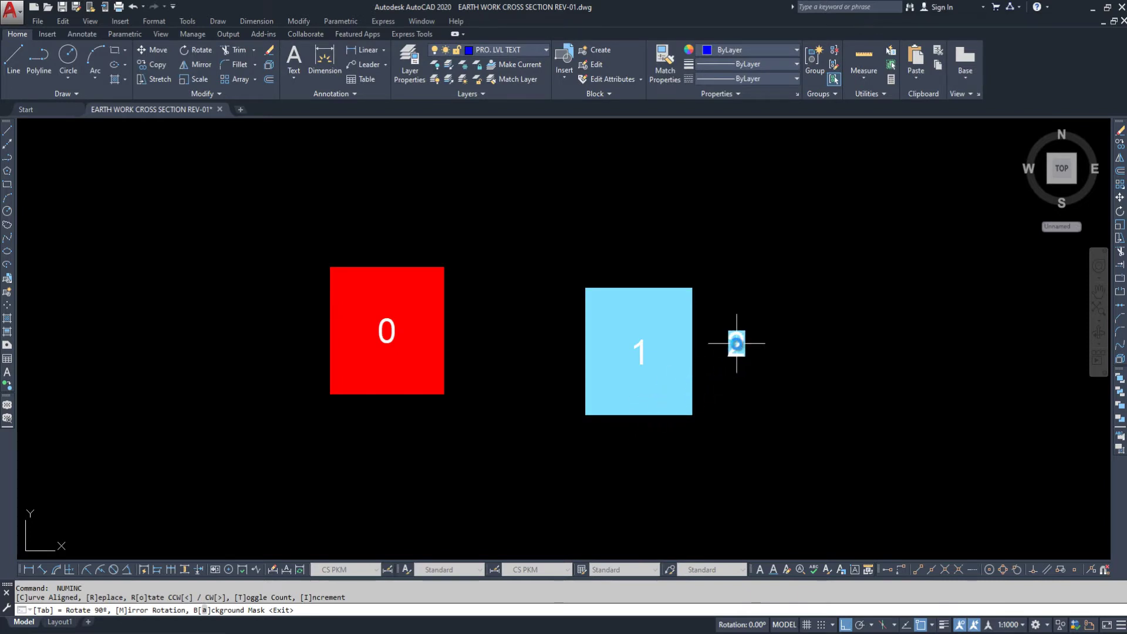
left_click(736, 344)
key("Return")
Restart NUMINC, set the mask offset factor to 3 and turn off the background mask.
key("Return")
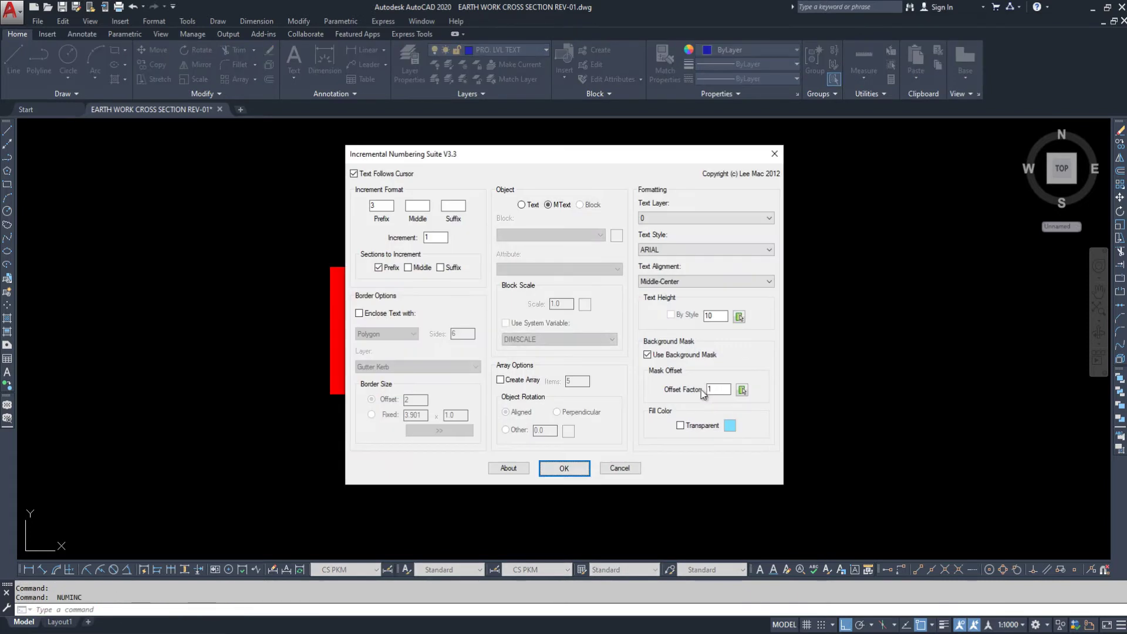
type("3")
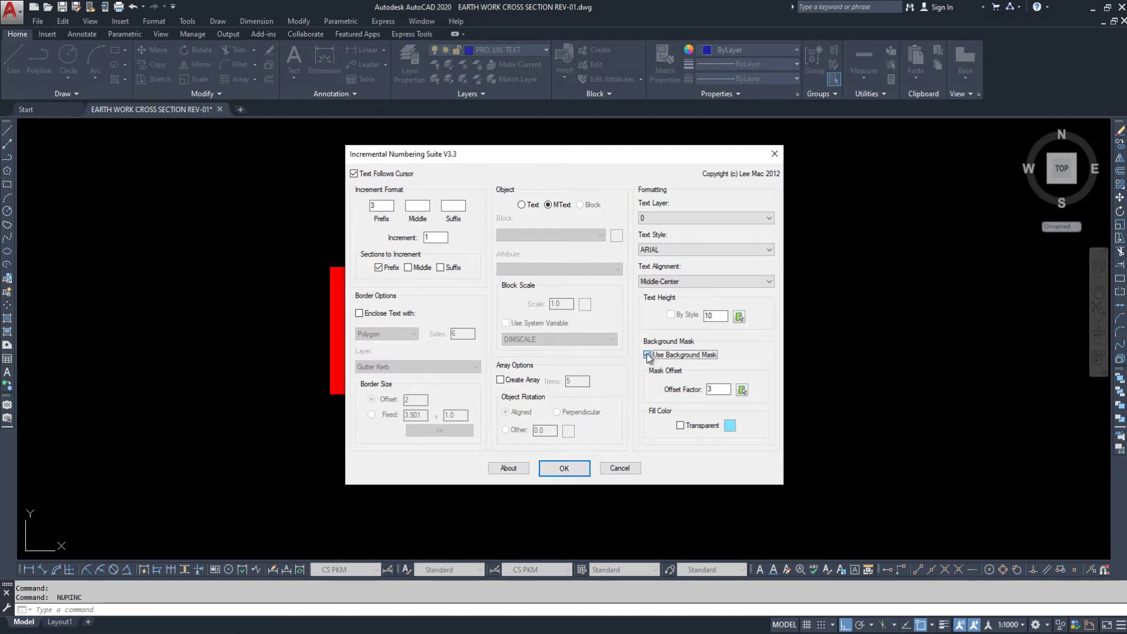
left_click(647, 354)
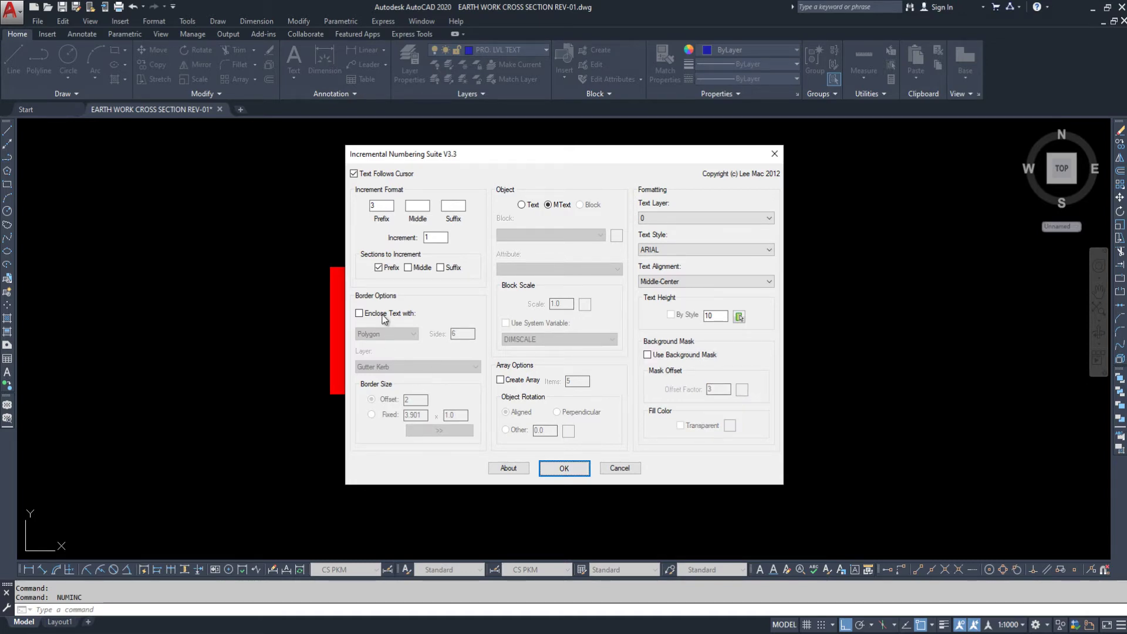
Enclose the numbering text with a Circle border on the PRO. LVL layer and accept the settings.
left_click(384, 314)
left_click(388, 333)
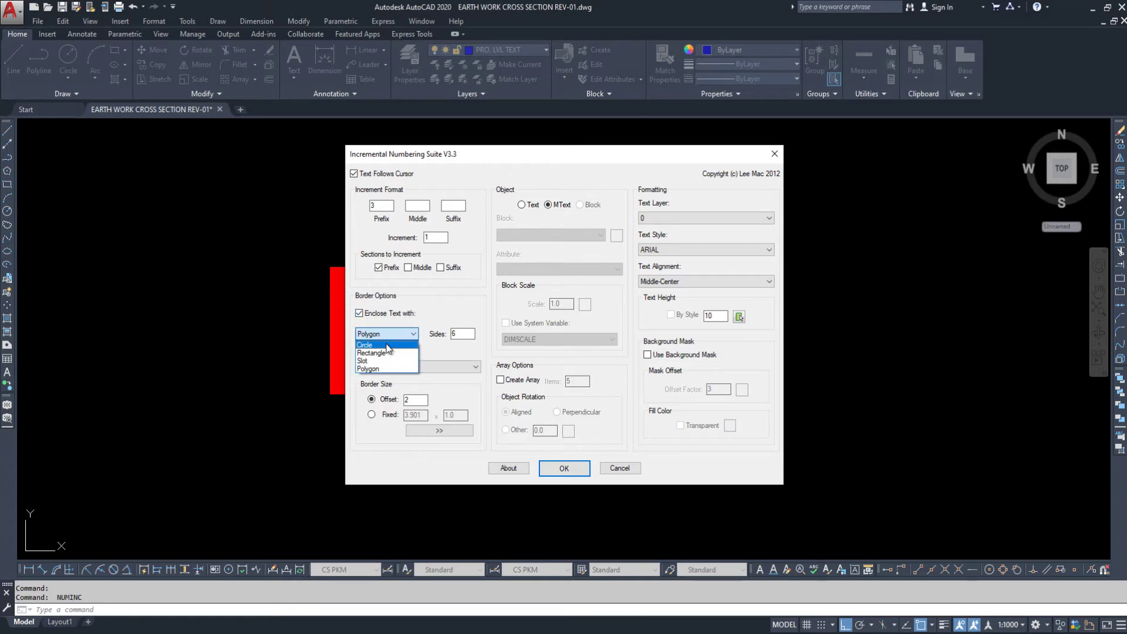
left_click(387, 368)
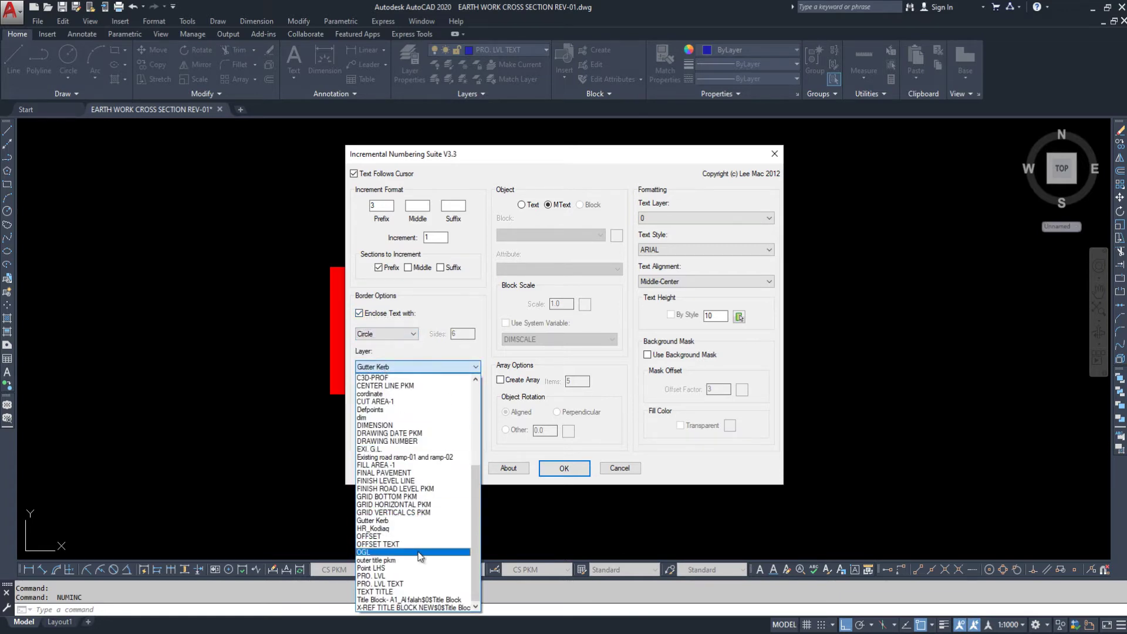
left_click(382, 576)
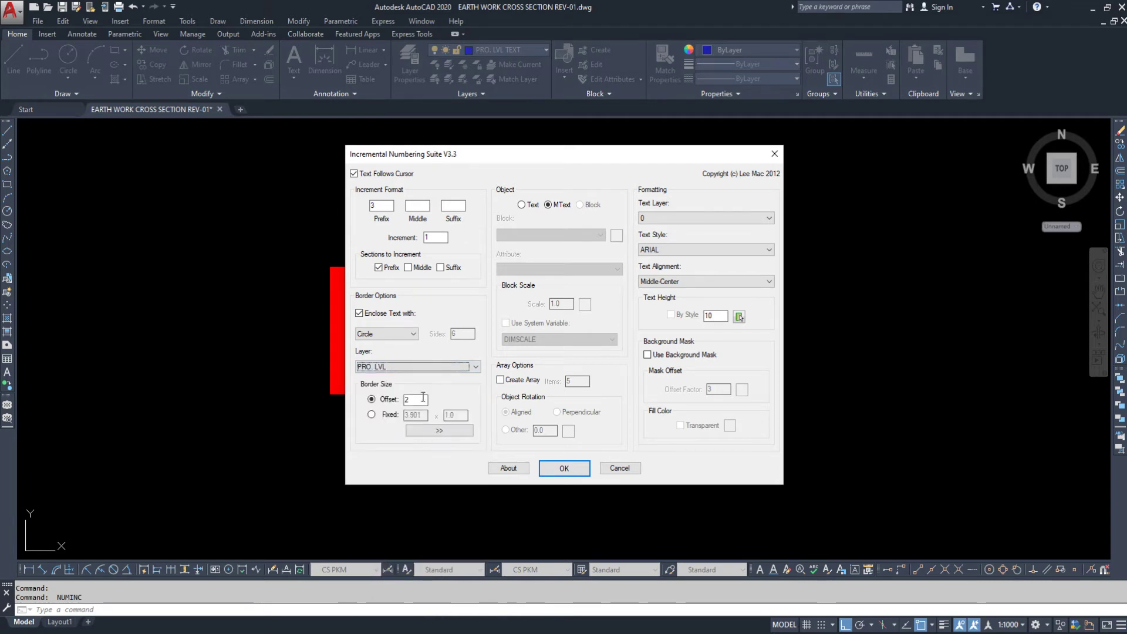
left_click(563, 468)
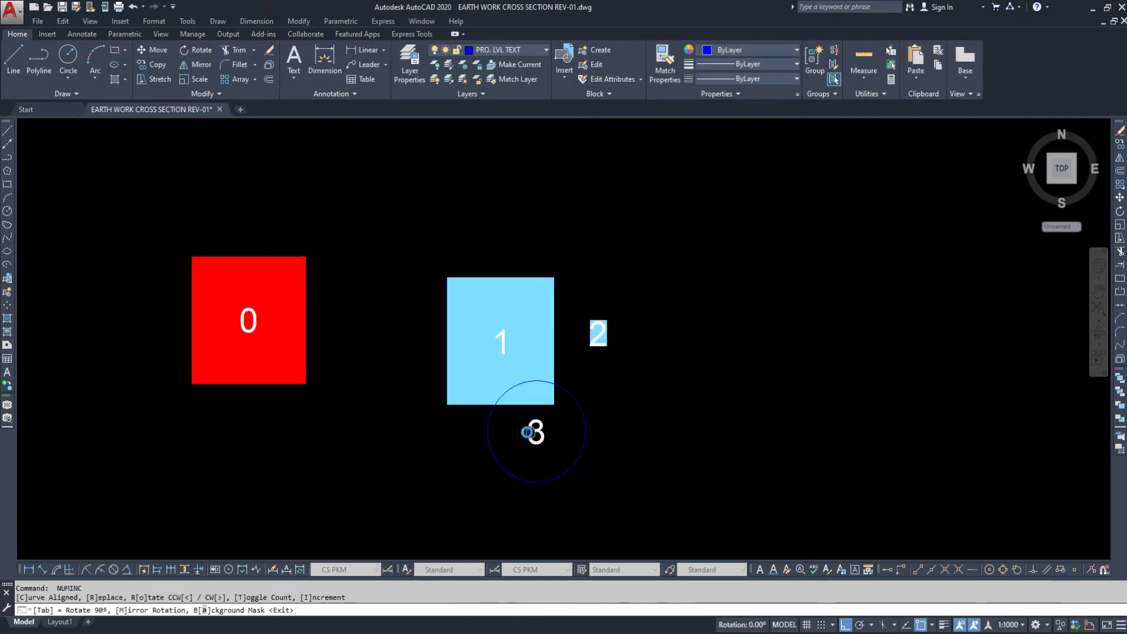
Place the circled label 3 to the right of label 2, end the numbering and select its border circle.
left_click(692, 351)
key("Escape")
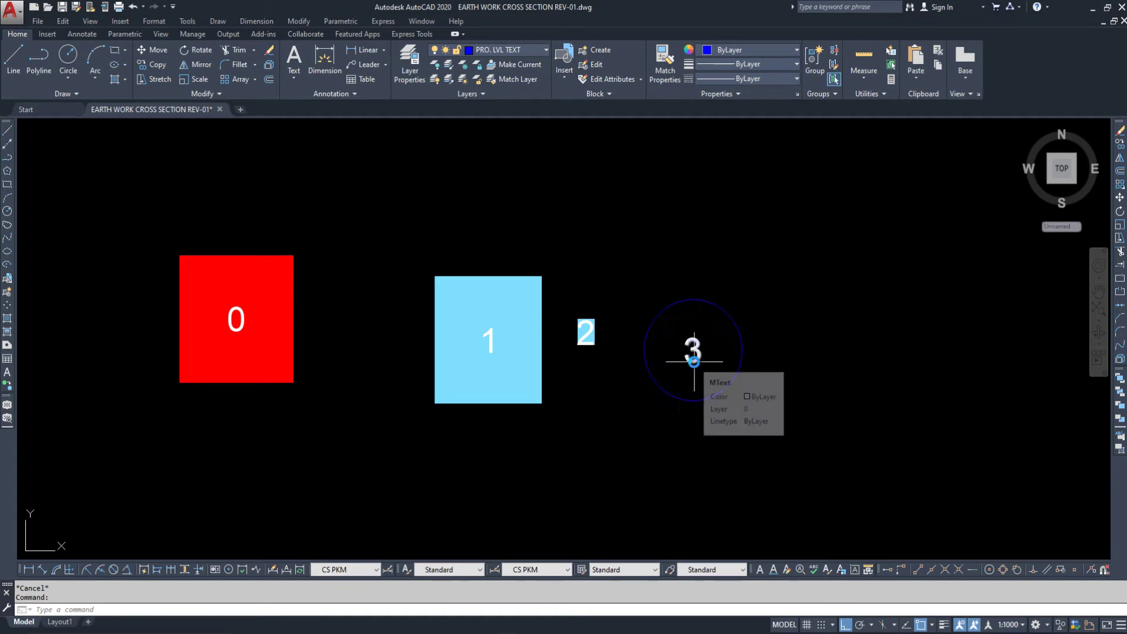
left_click(687, 405)
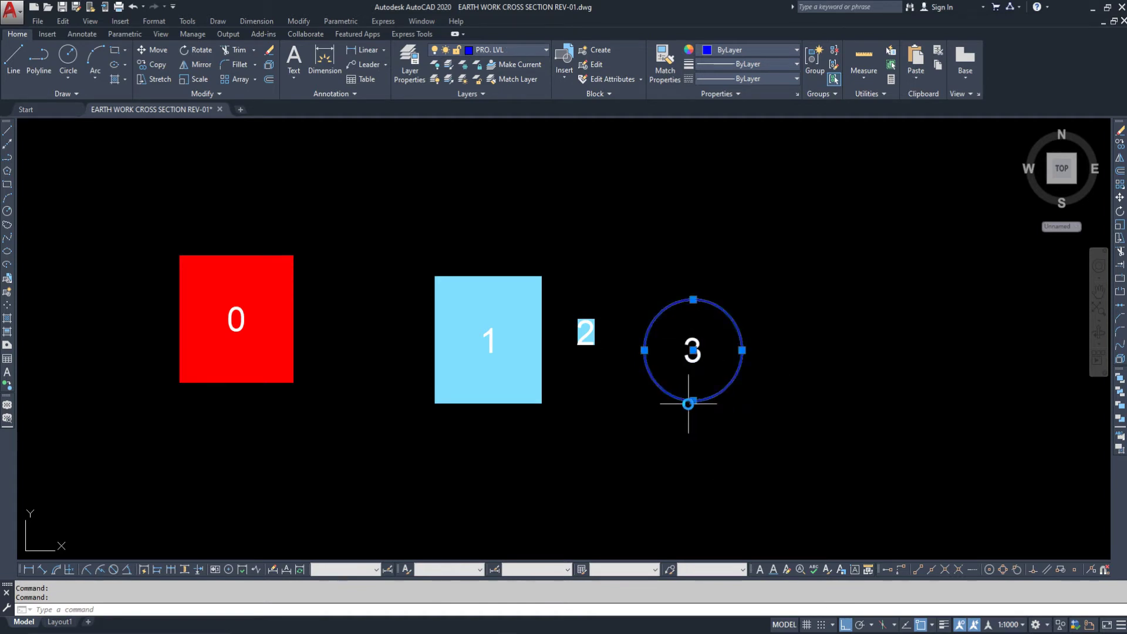
Place circled label 4 with border offset 1 to the right of label 3, and label 5 below with a Rectangle border.
key("Return")
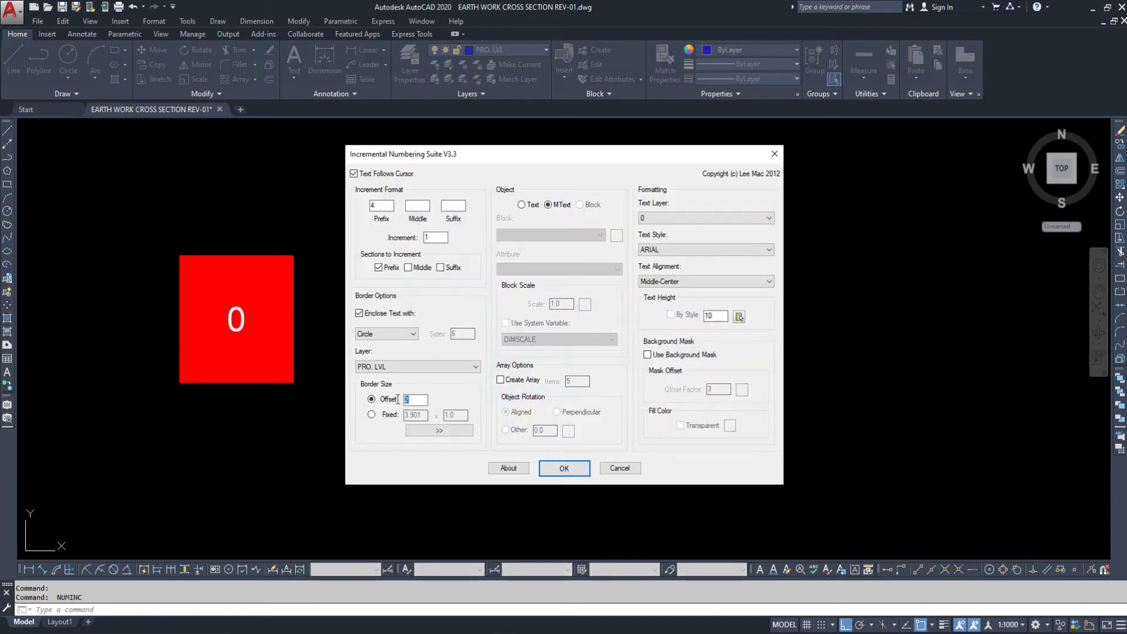
left_click(564, 468)
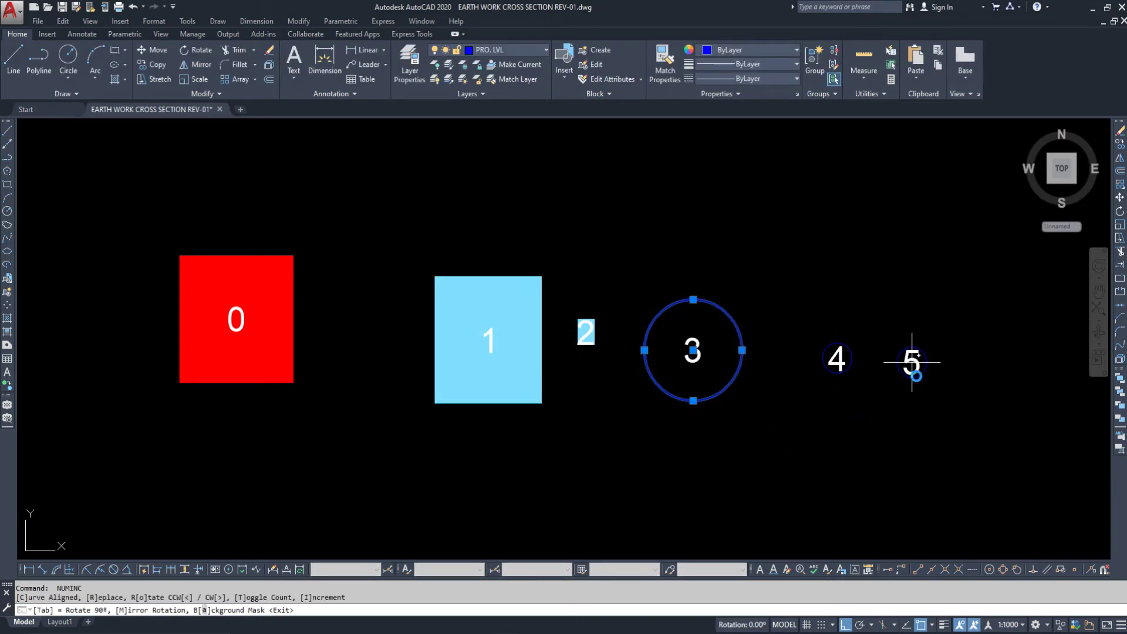
left_click(394, 336)
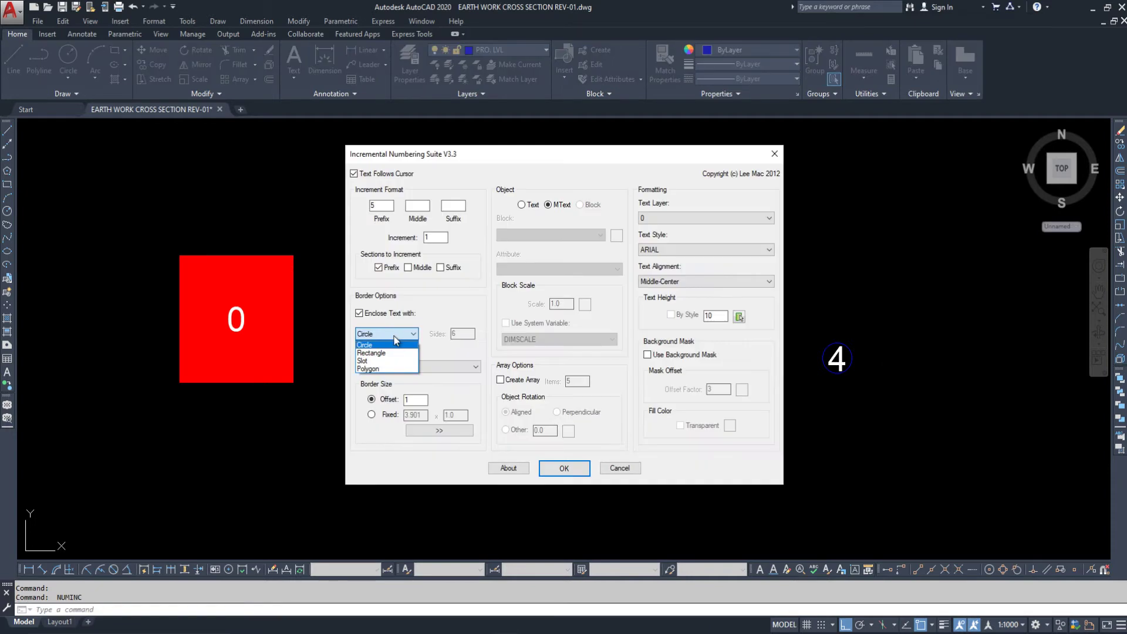
left_click(394, 337)
left_click(387, 334)
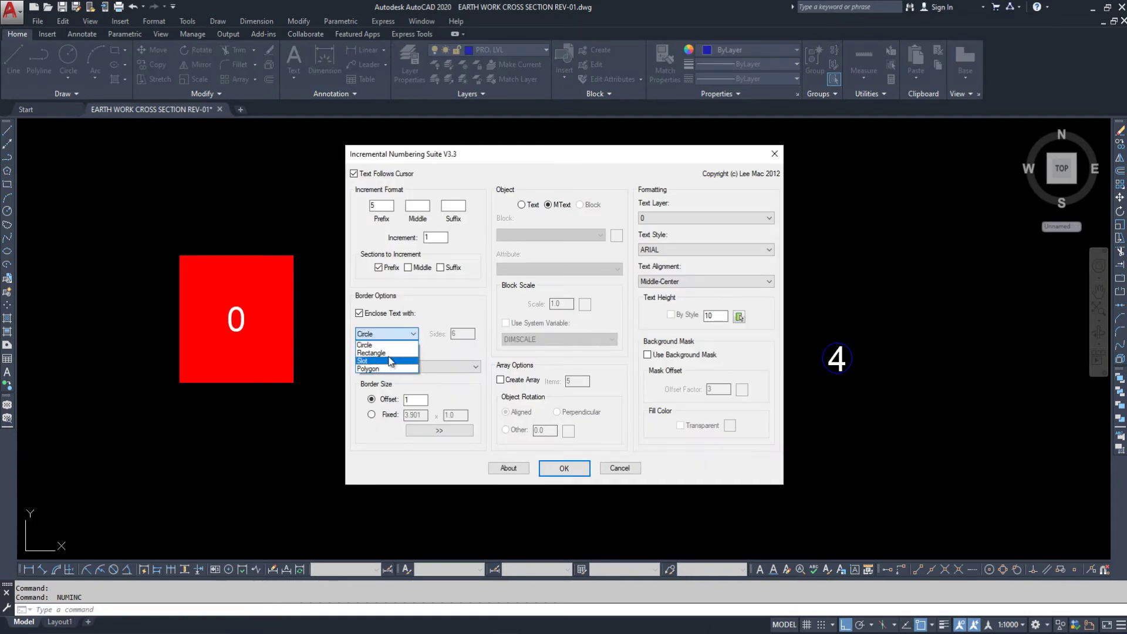
left_click(389, 358)
left_click(564, 468)
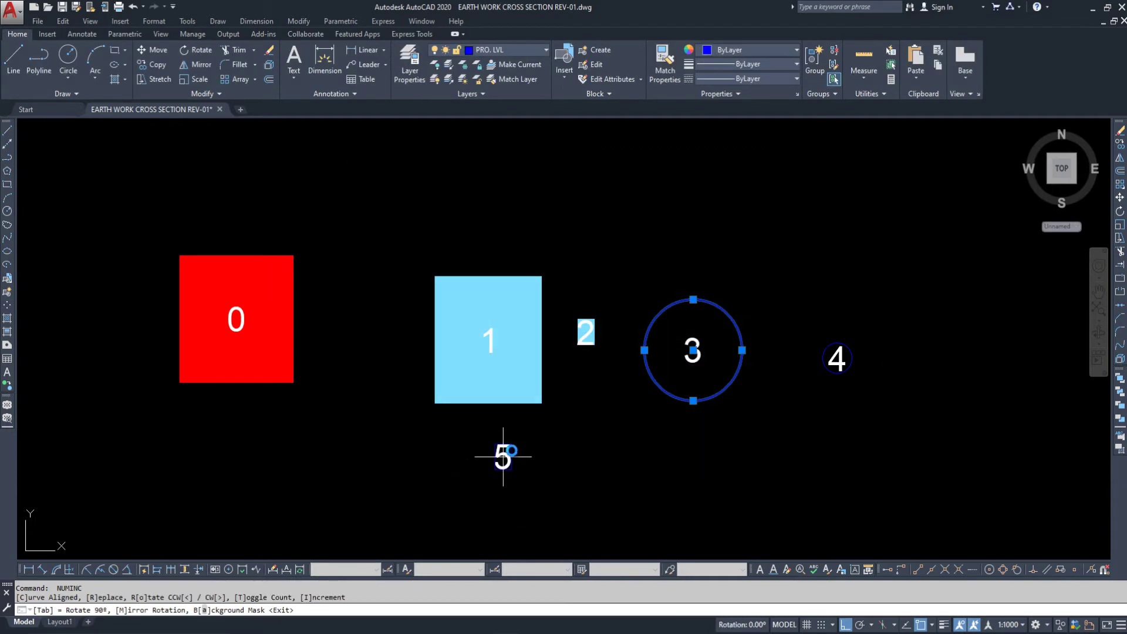
left_click(631, 448)
key("Return")
Restart NUMINC with a Rectangle border offset of 2 and place labels 6, 7 and 8 in a row above labels 3 and 4.
key("Return")
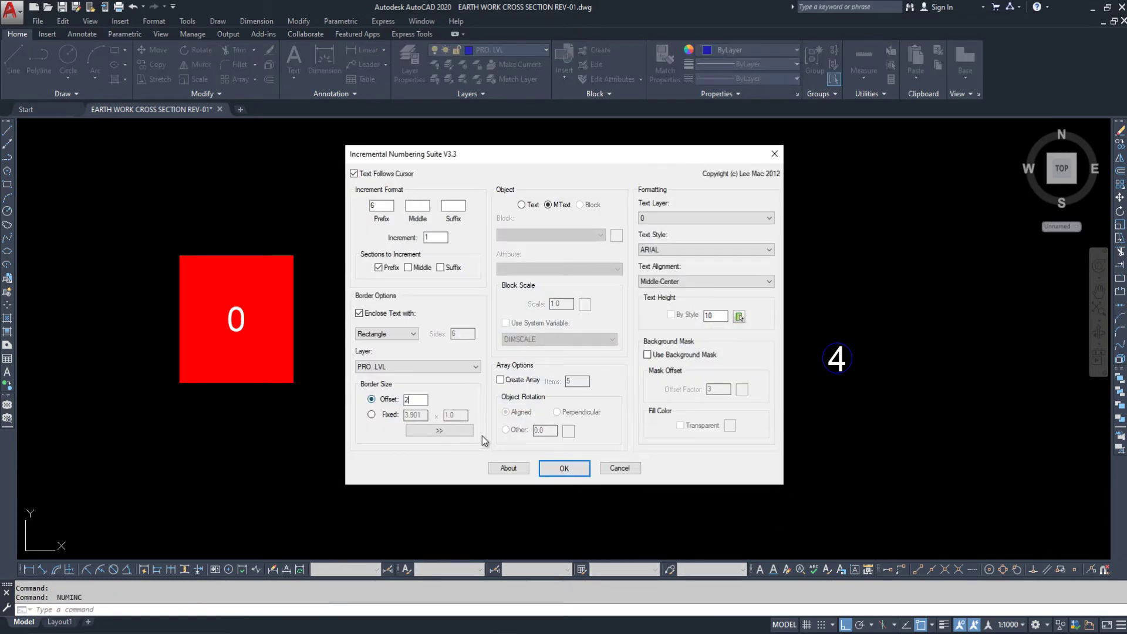
left_click(565, 468)
left_click(773, 238)
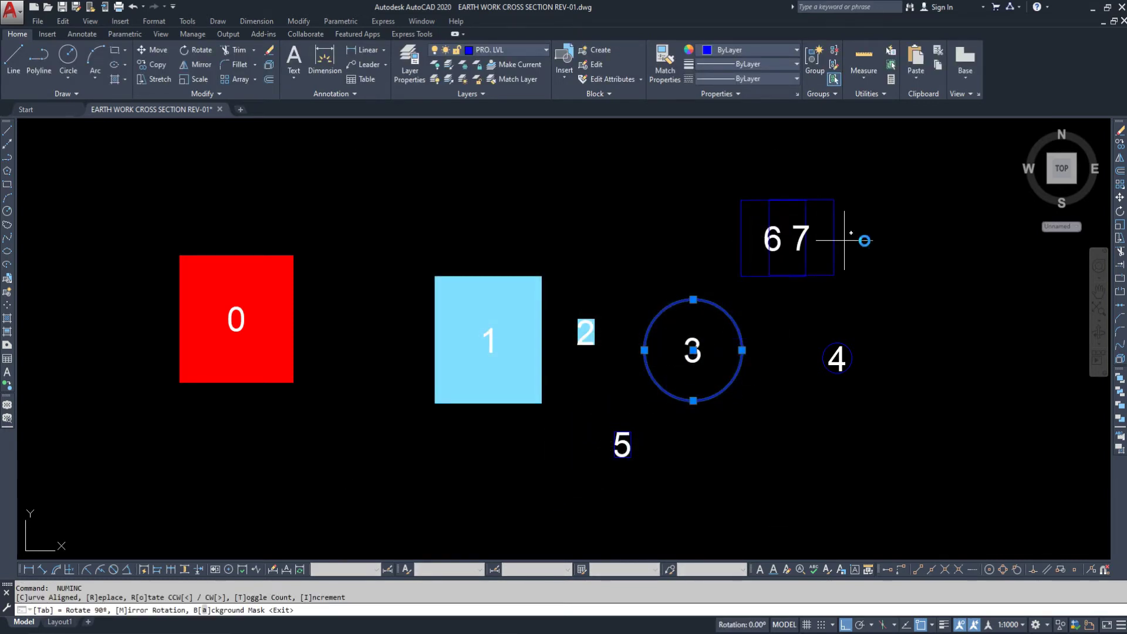
left_click(883, 237)
left_click(976, 249)
key("Return")
Restart NUMINC with a Slot border and place labels 9 and 10 side by side below label 4.
key("Return")
left_click(388, 333)
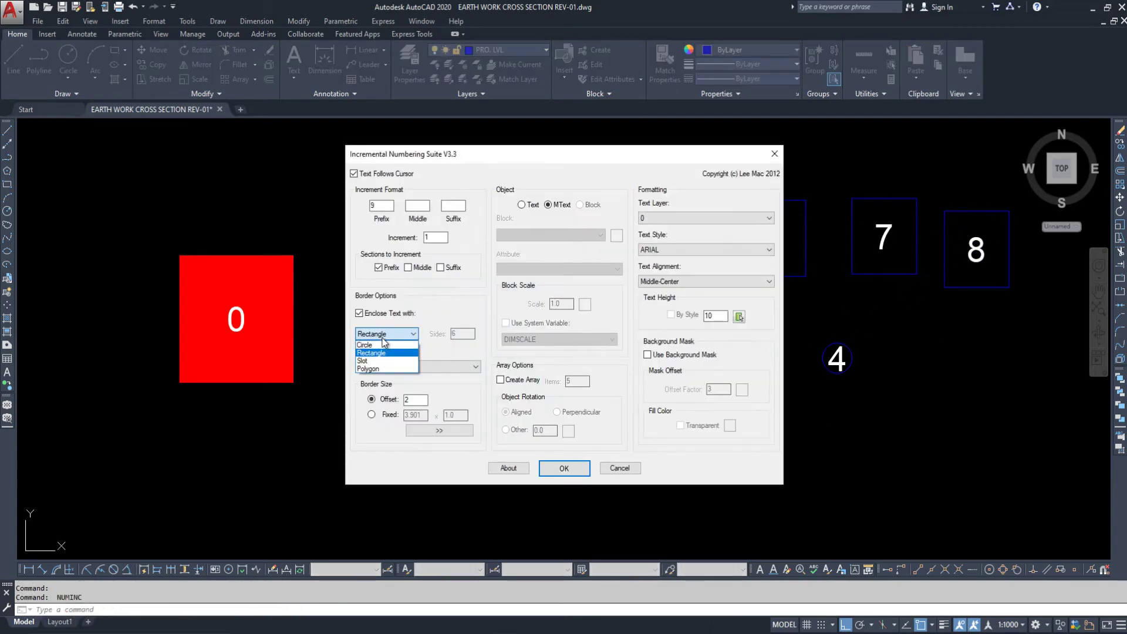
left_click(378, 360)
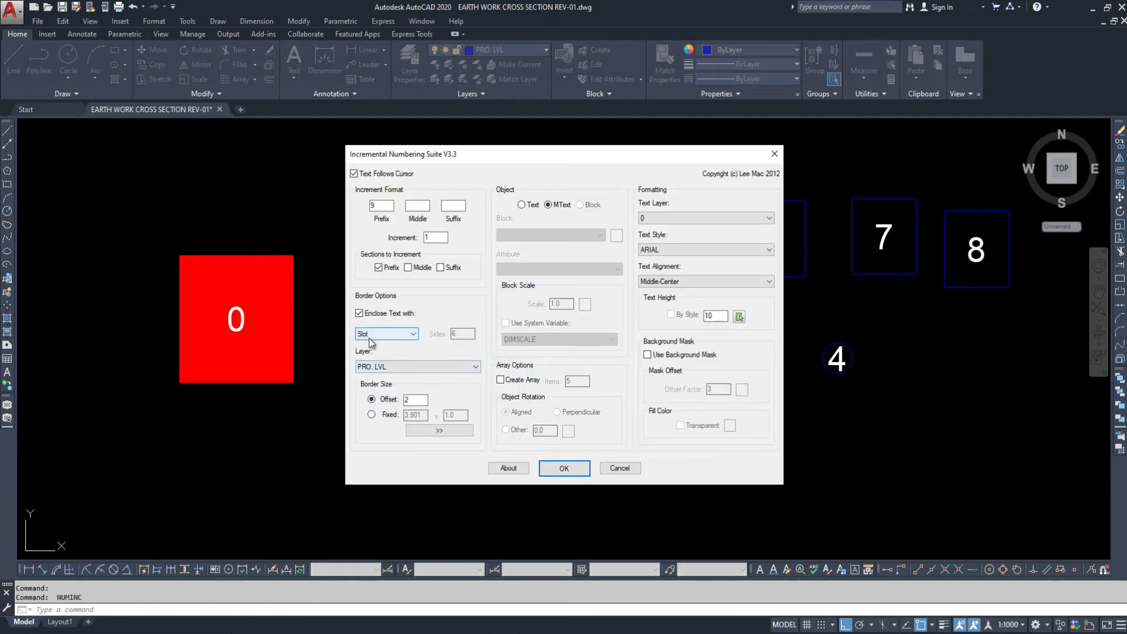
left_click(563, 468)
middle_click_drag(692, 454, 491, 322)
left_click(614, 350)
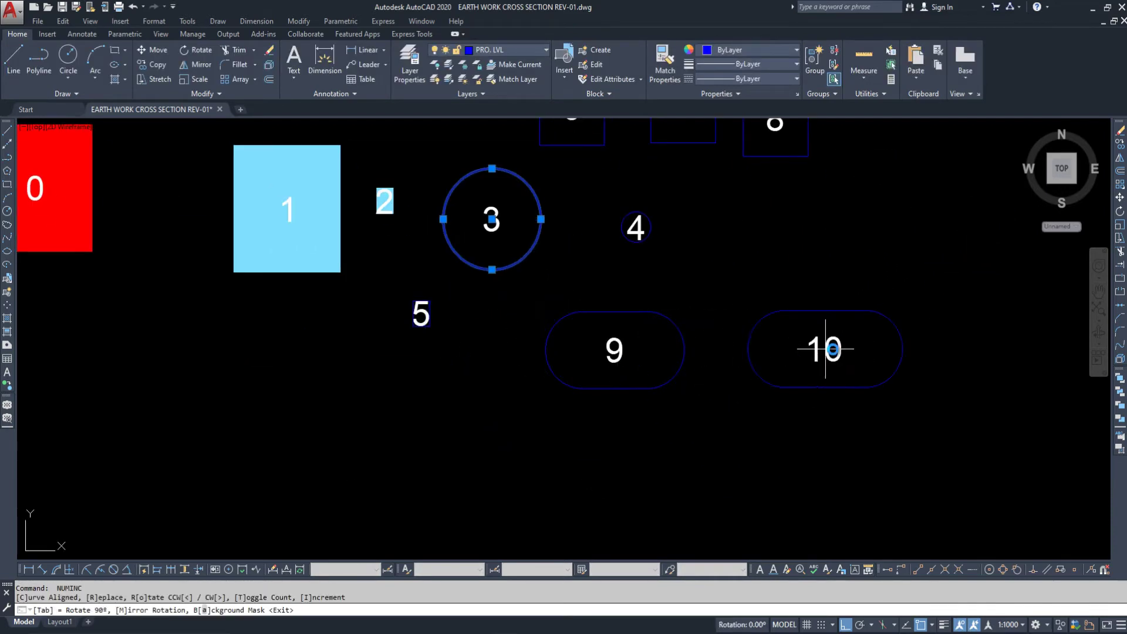
left_click(847, 350)
key("Return")
Restart NUMINC with a 6-sided Polygon border and place label 11 below and left of label 5.
key("Return")
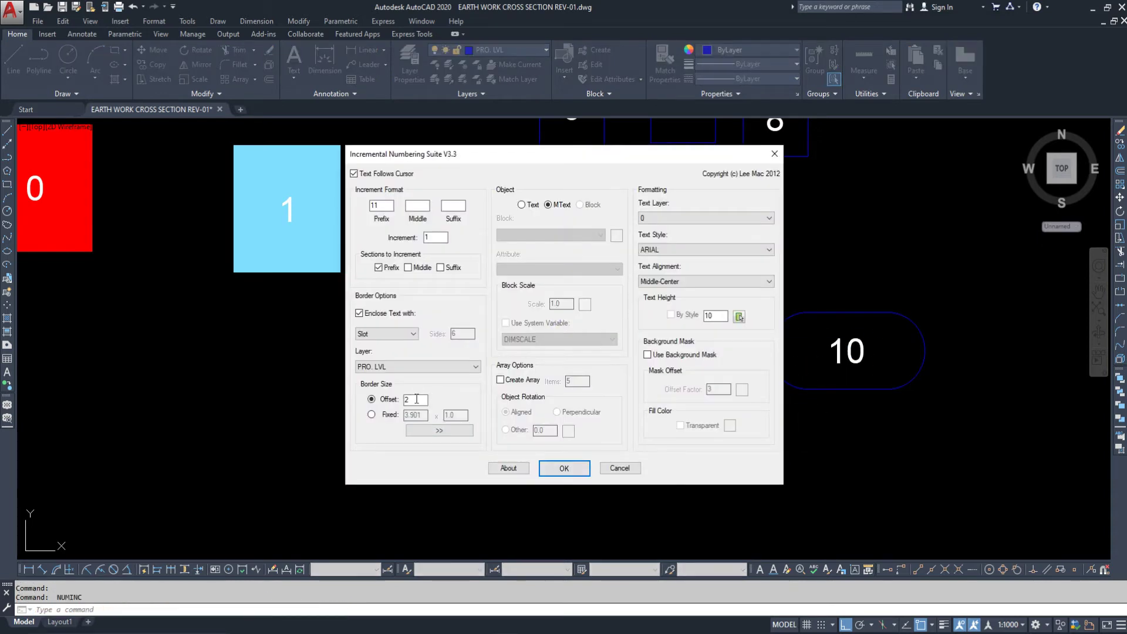
left_click(387, 333)
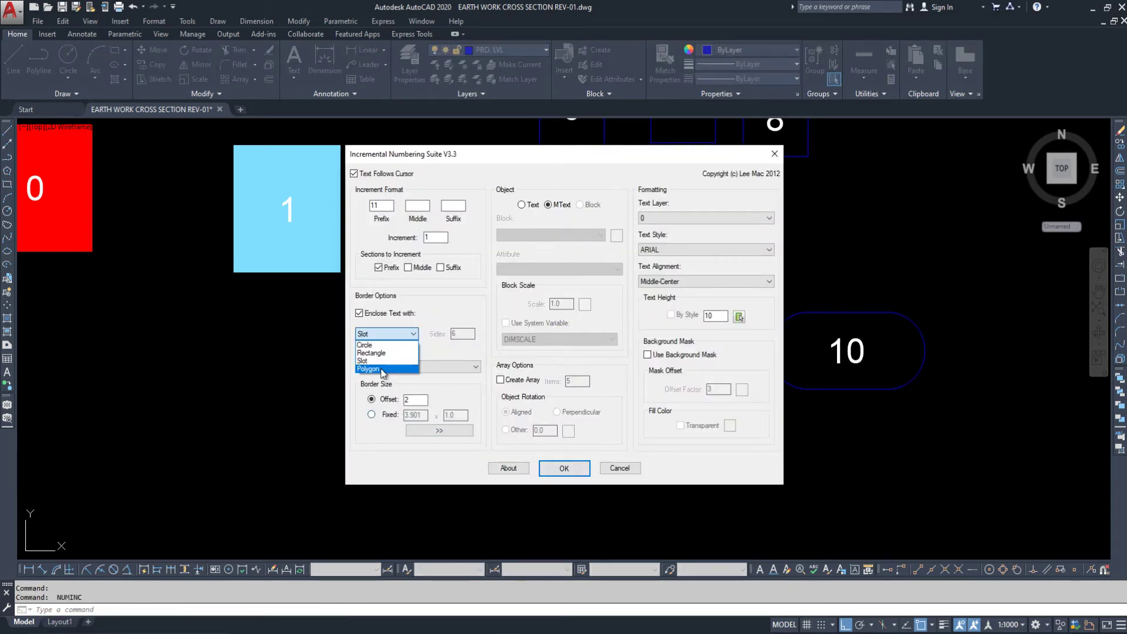
left_click(382, 369)
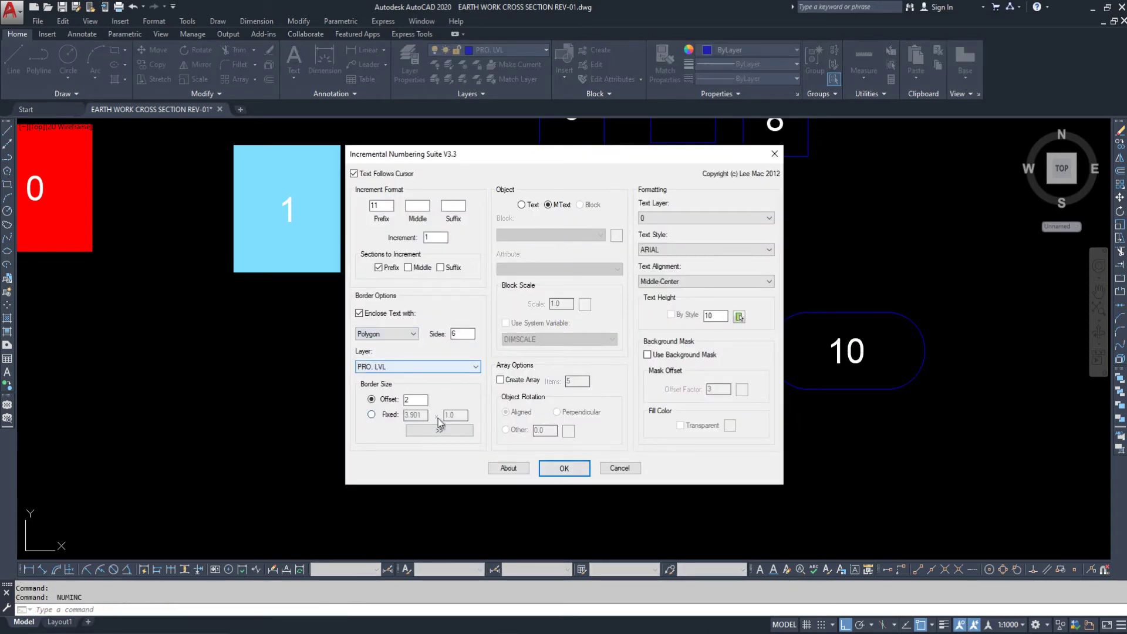
left_click(562, 469)
middle_click_drag(369, 445, 496, 365)
left_click(496, 366)
key("Return")
Restart NUMINC with 10 polygon sides and place label 12 to the upper left of label 11.
key("Return")
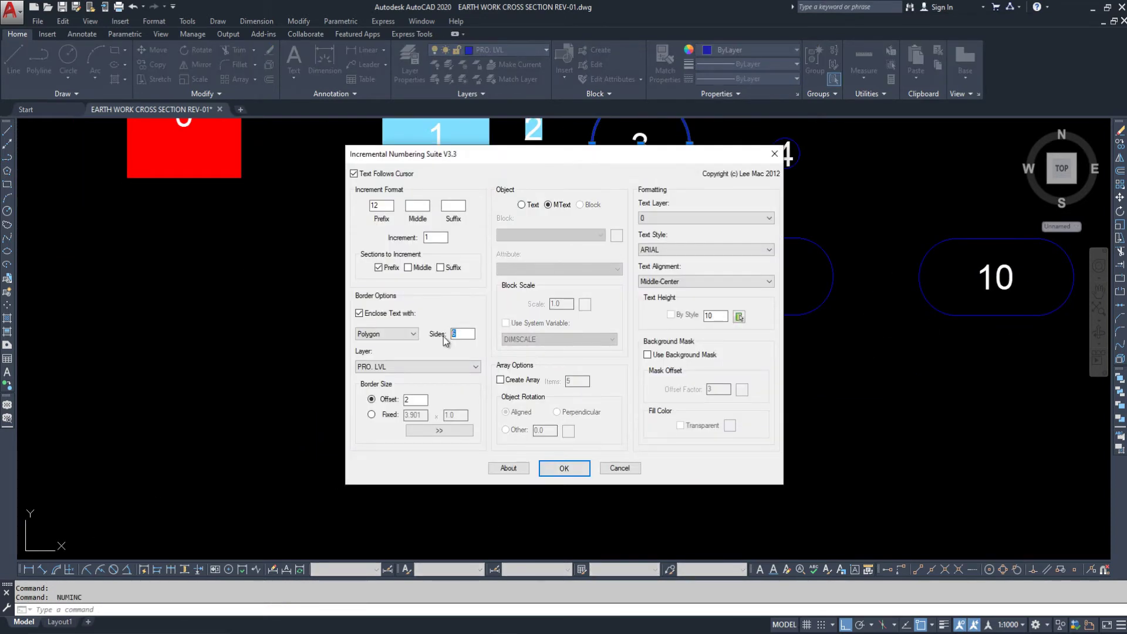
key("Delete")
type("10")
left_click(556, 467)
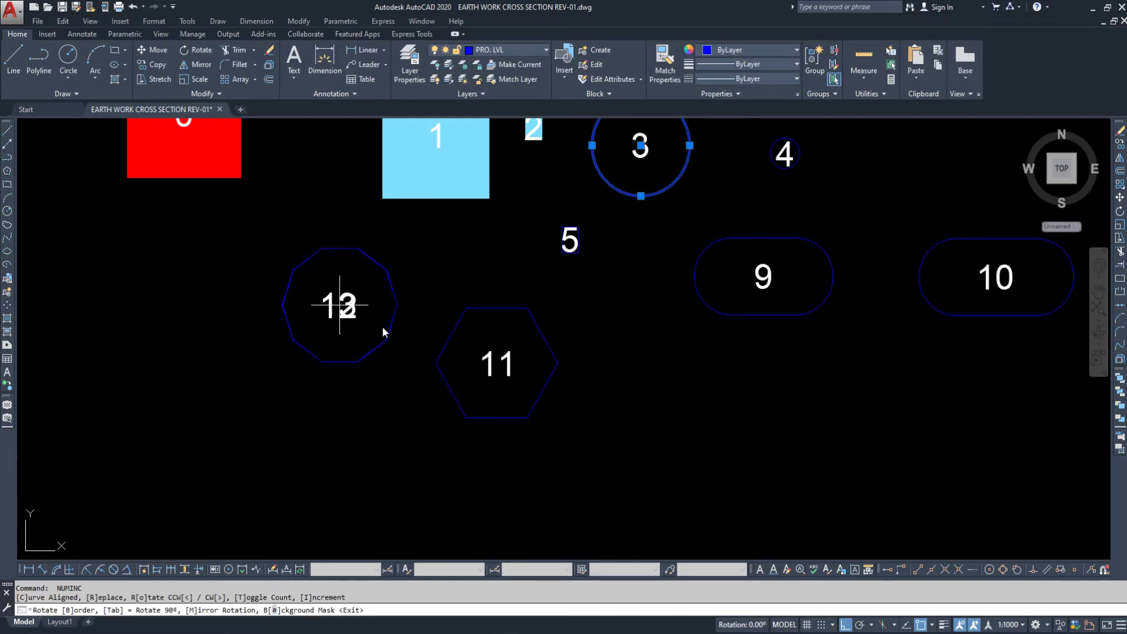
key("Return")
Switch to a Fixed border size, pick its radius from label 11's hexagon corner to its center, and place decagon labels 19 and 20.
key("Return")
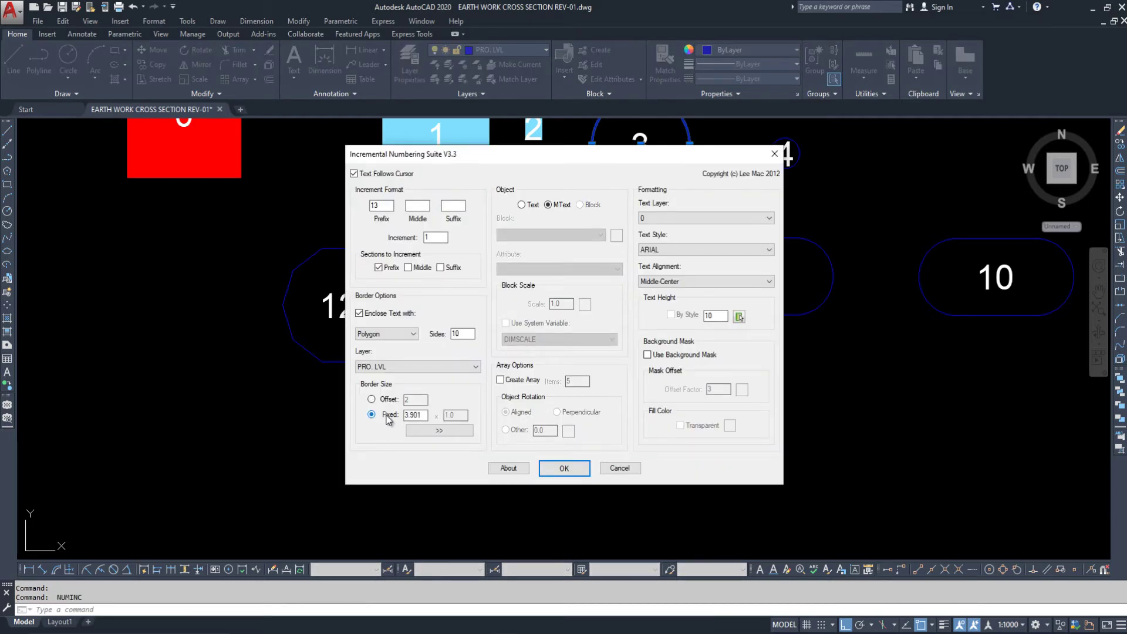
left_click(437, 431)
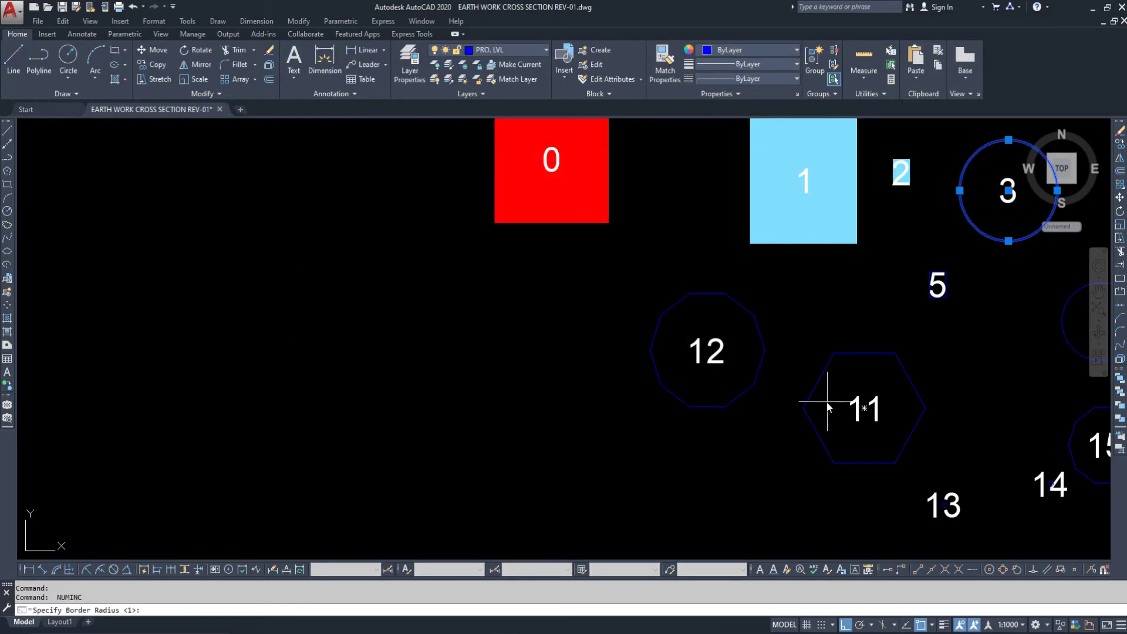
left_click(807, 405)
left_click(864, 407)
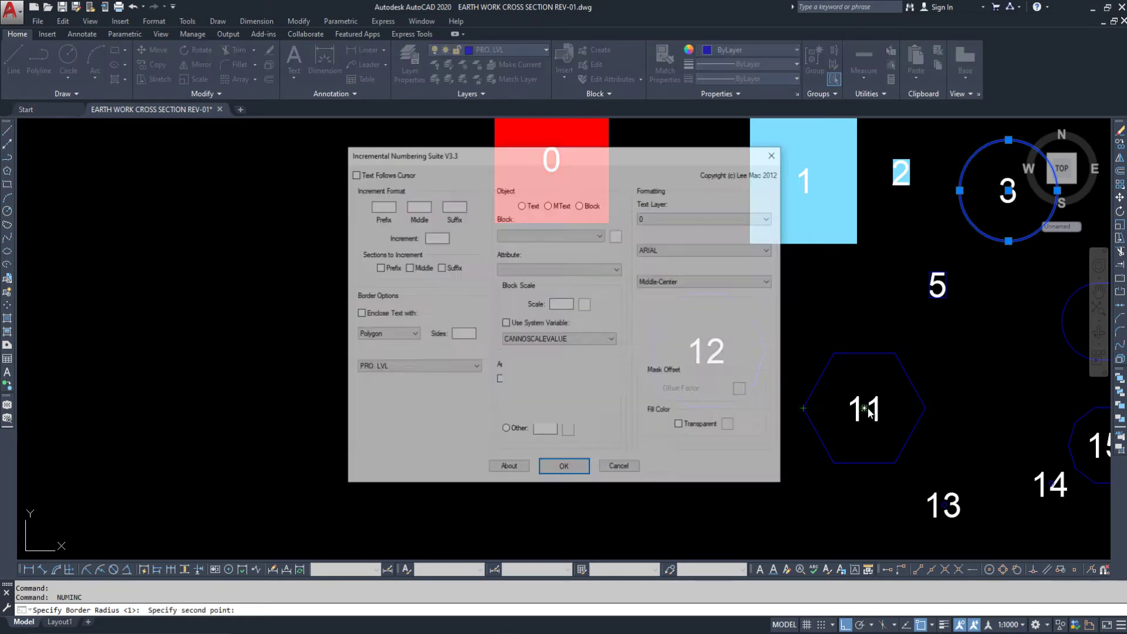
left_click(563, 470)
left_click(367, 424)
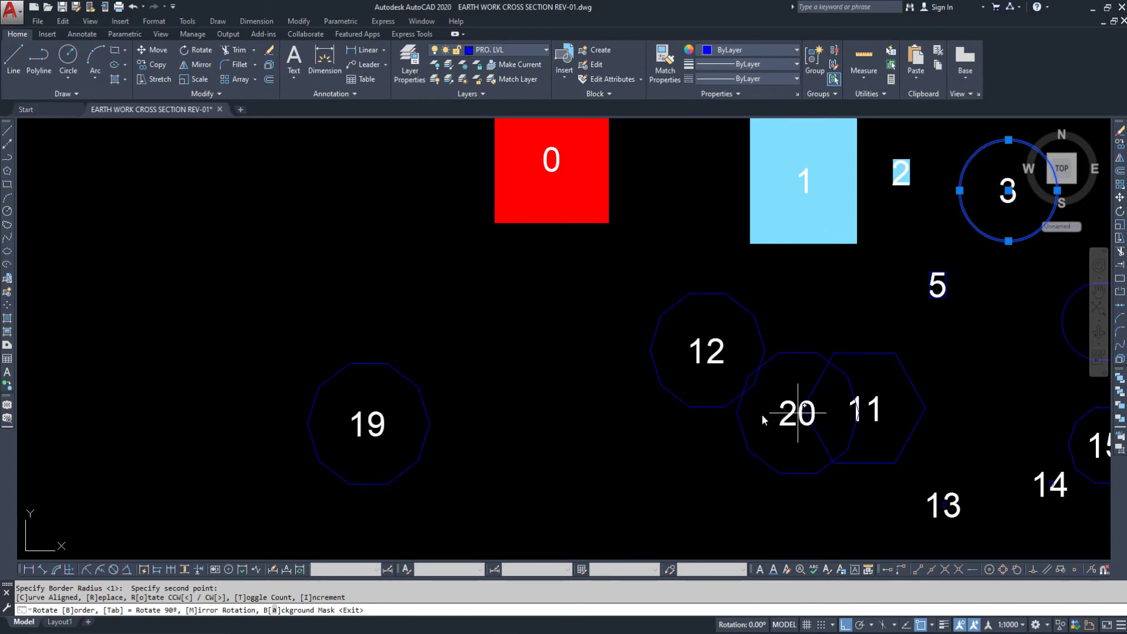
key("Return")
Restart NUMINC and turn off the border around the text.
key("Return")
left_click(359, 314)
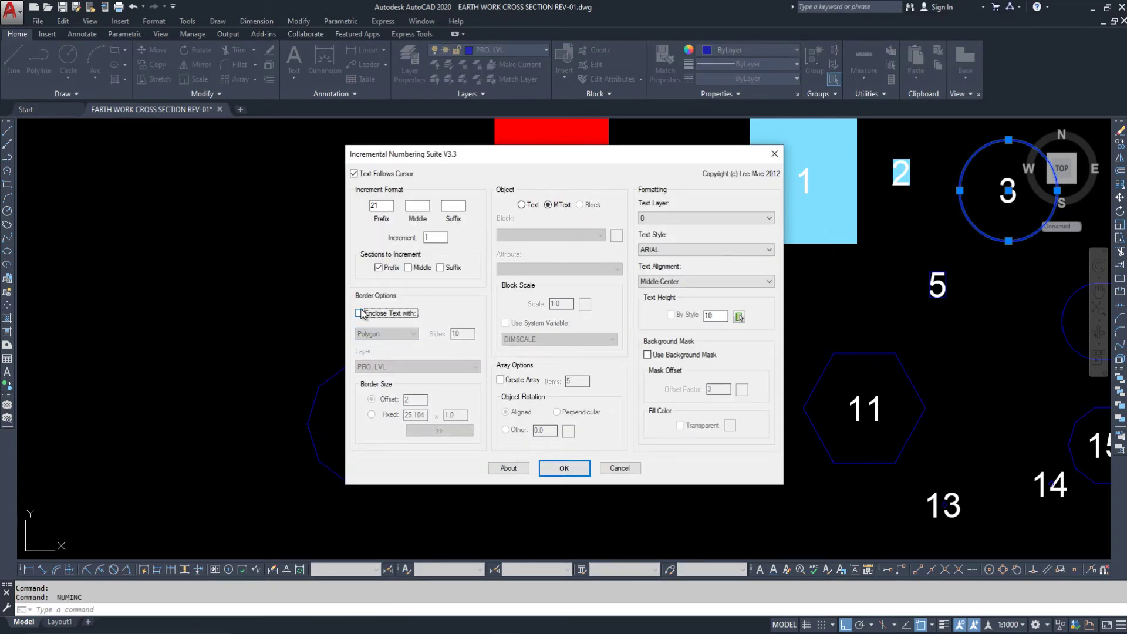
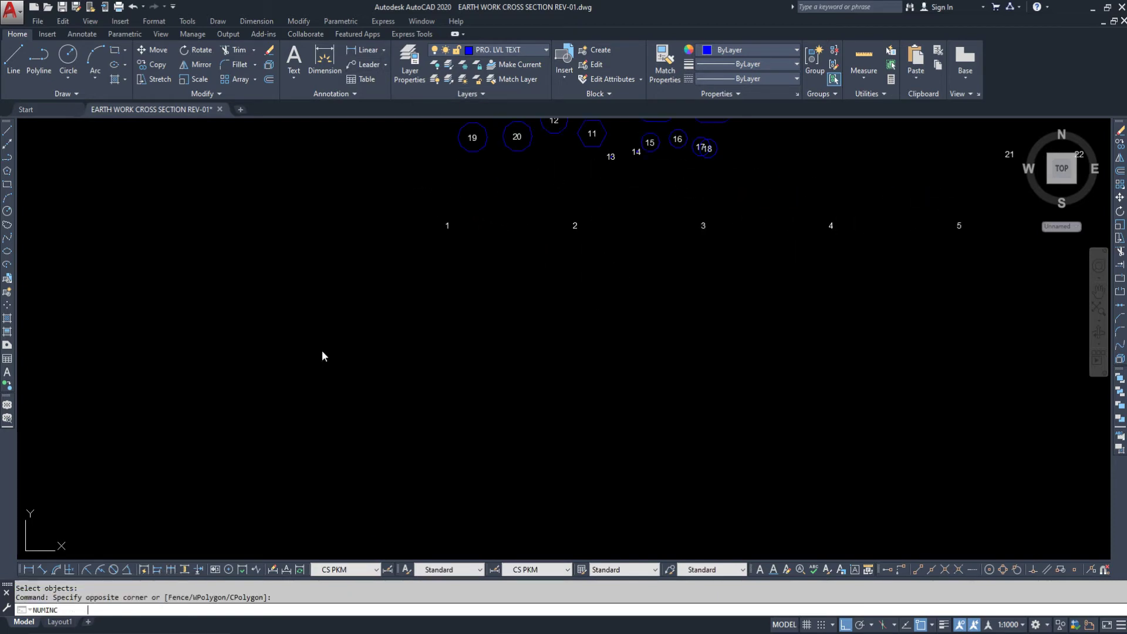
Create an aligned 2-item number array starting at 0 with increment 1 along the bottom edge of label 19's decagon.
key("Return")
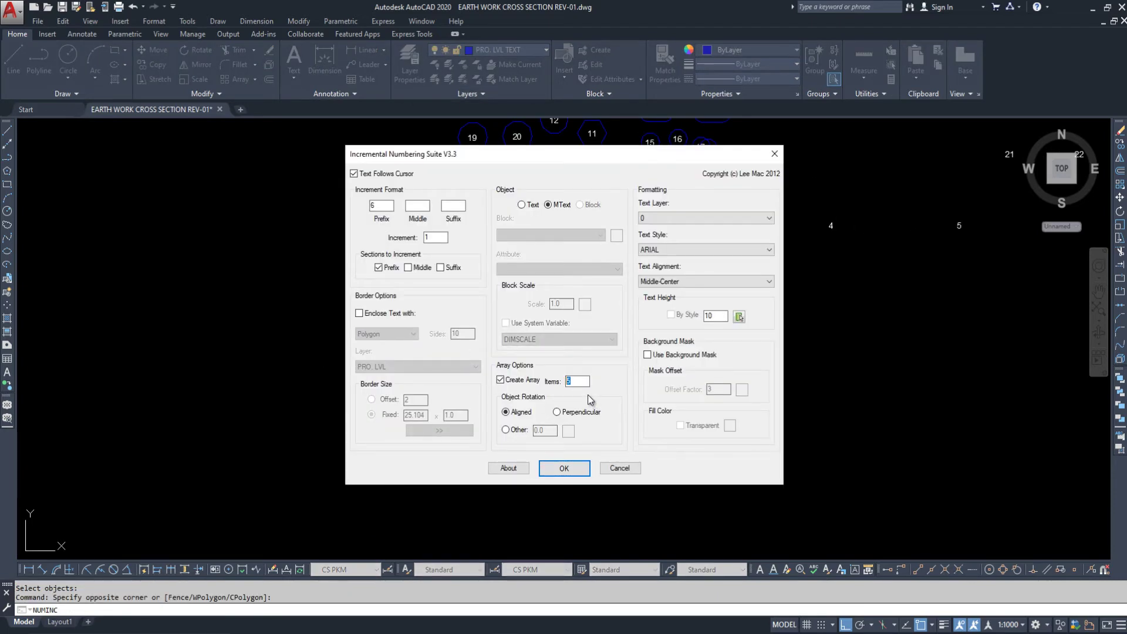
left_click(563, 468)
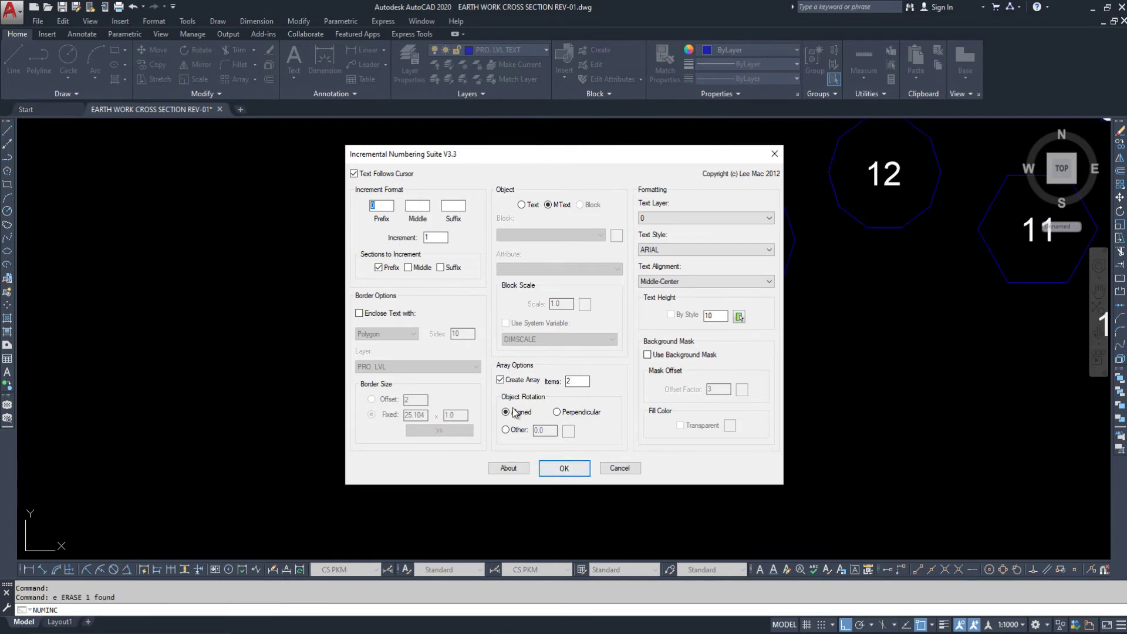
left_click(437, 238)
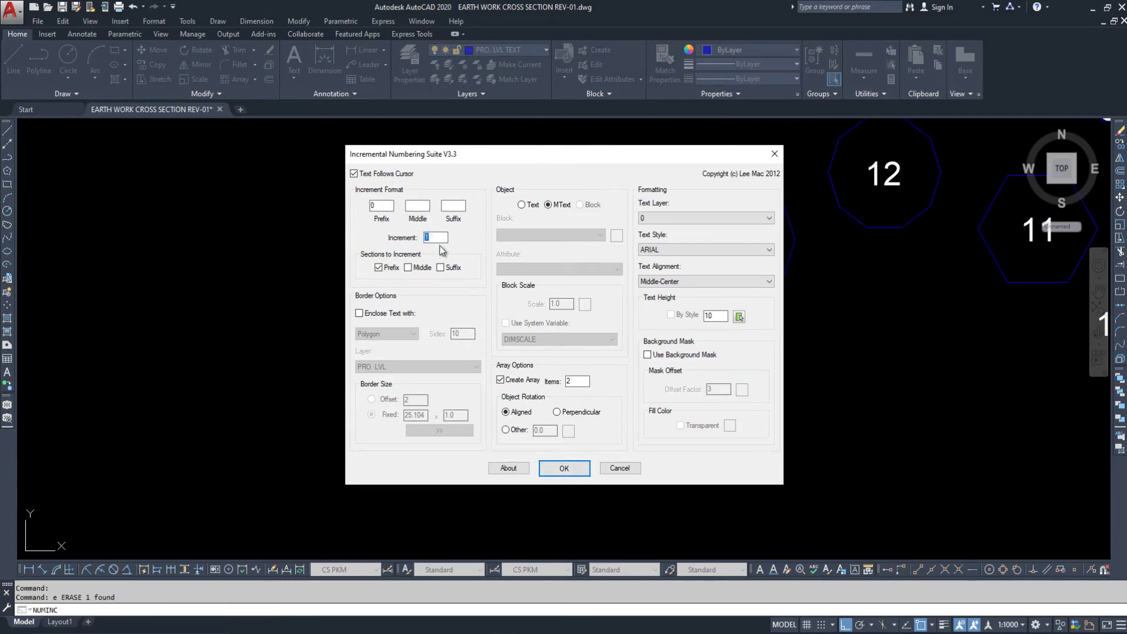
left_click(560, 470)
scroll(534, 304, "up", 5)
scroll(533, 303, "up", 2)
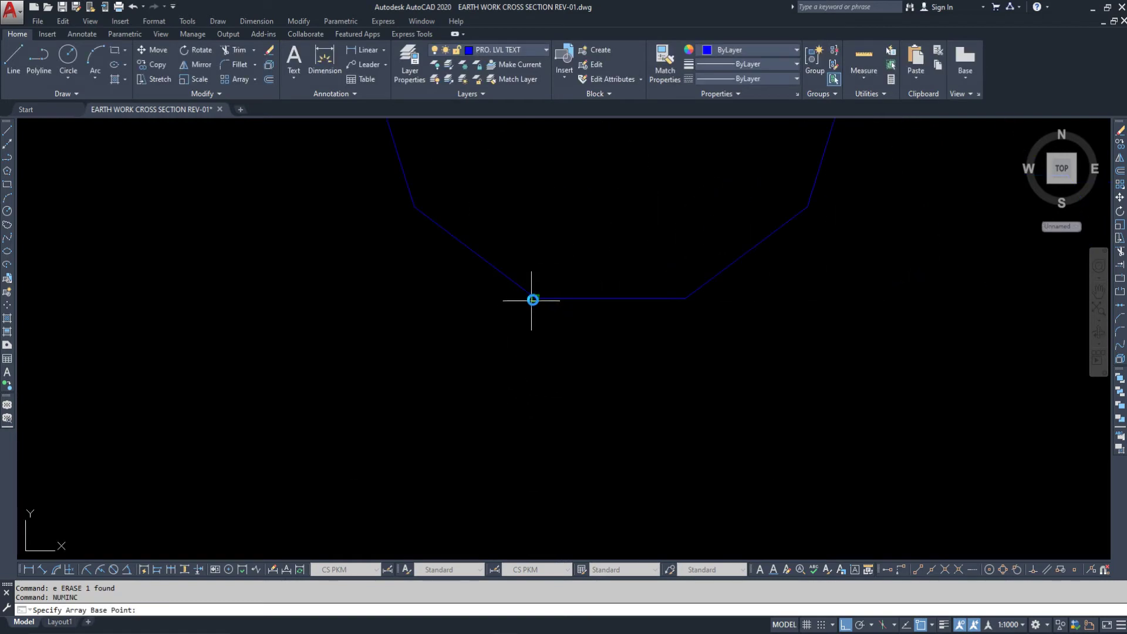
left_click(532, 299)
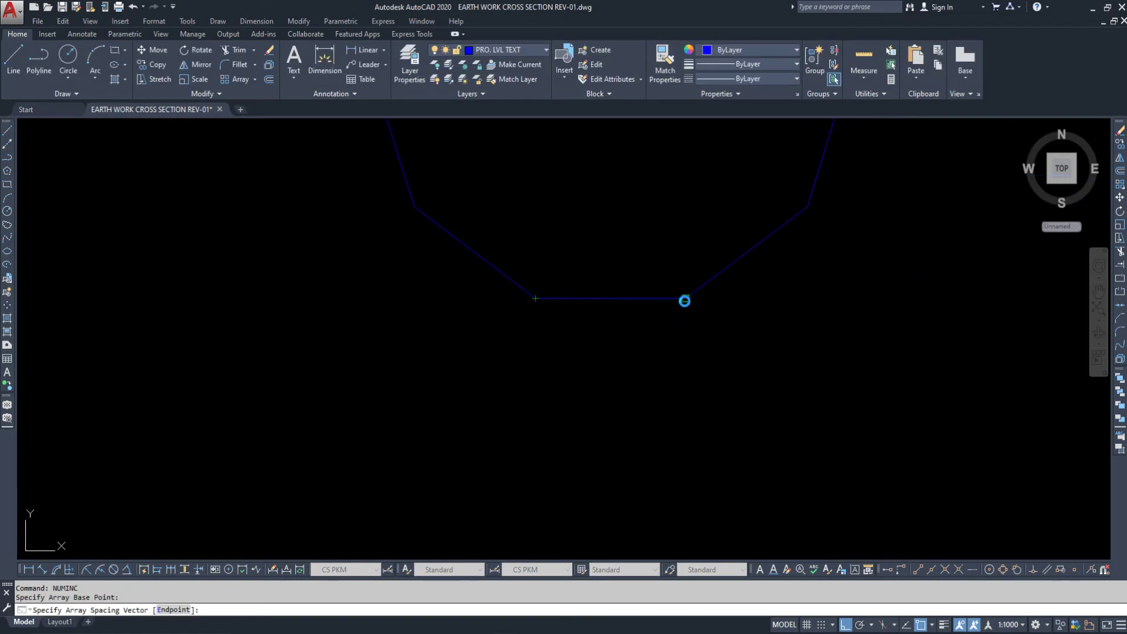
left_click(685, 301)
scroll(661, 335, "down", 5)
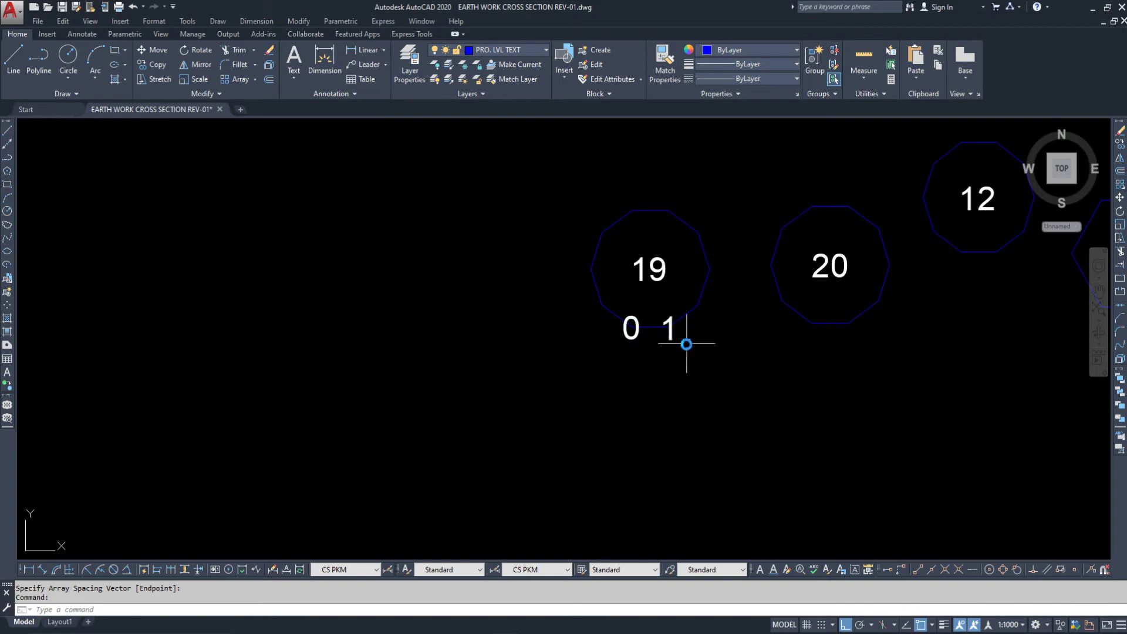
middle_click_drag(696, 344, 609, 351)
Continue the 2-item array with numbers 2 and 3 at the bottom edge corners of label 20's decagon.
key("Return")
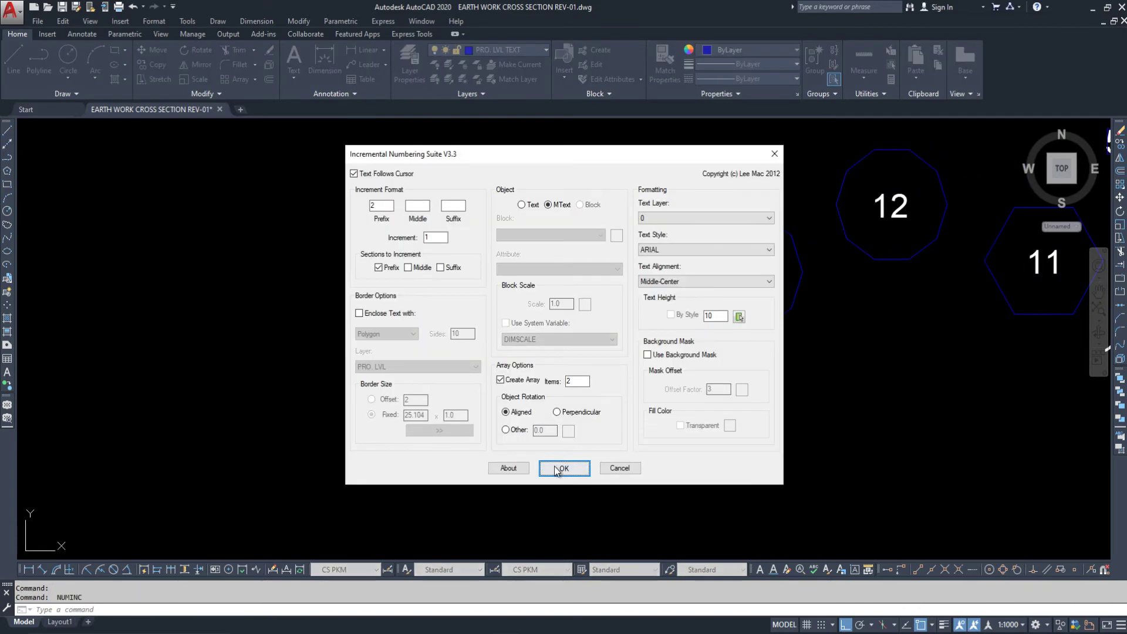
left_click(556, 470)
scroll(734, 337, "up", 2)
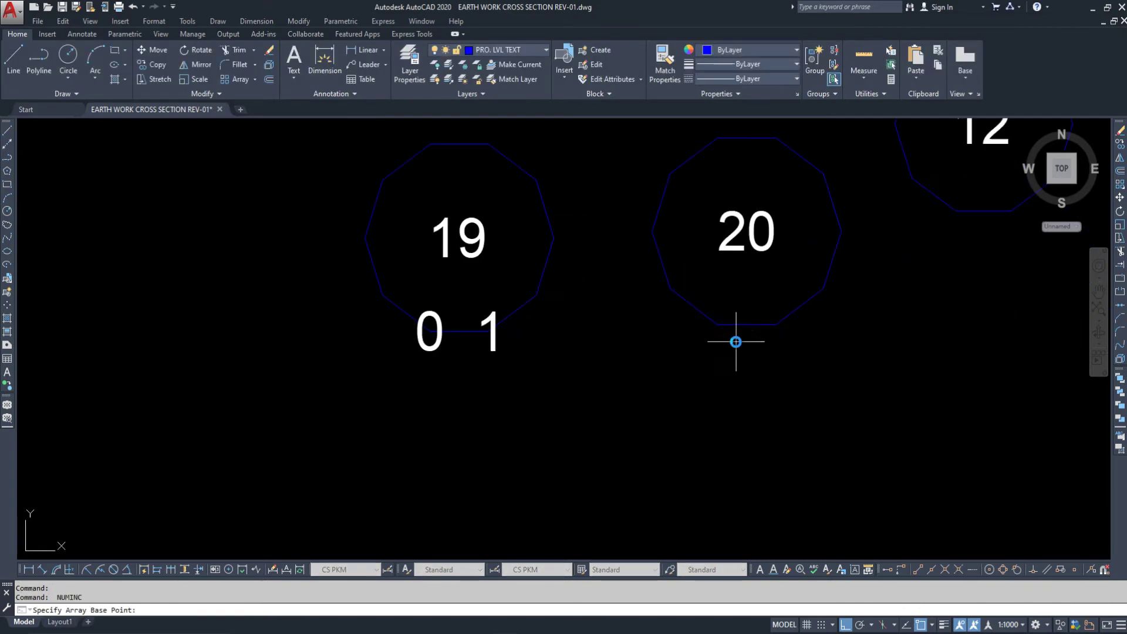
left_click(721, 327)
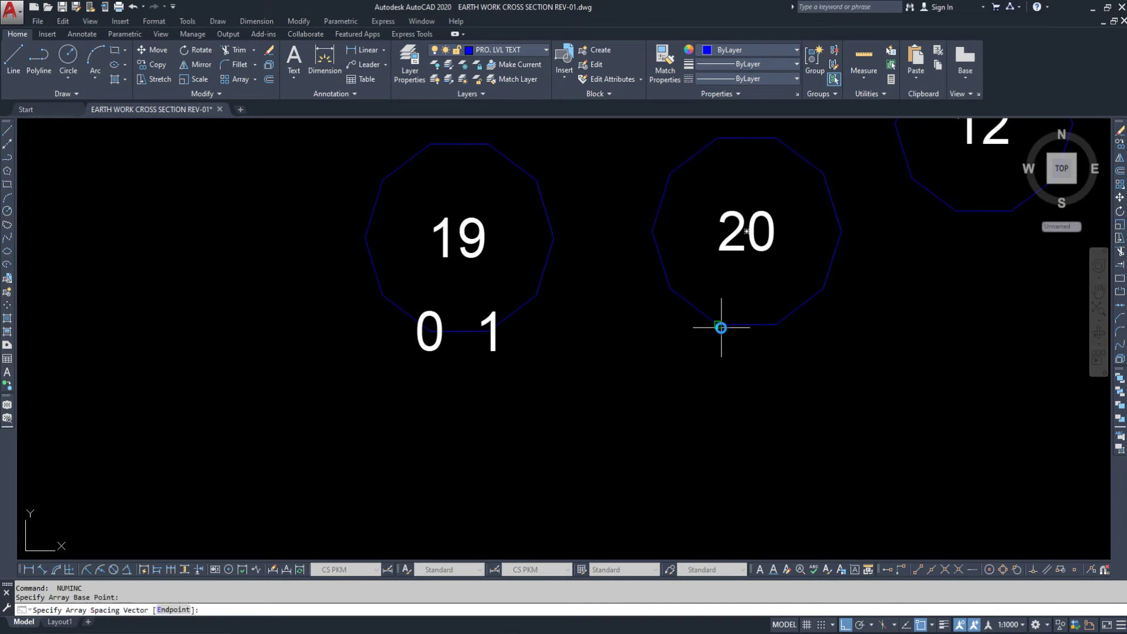
left_click(776, 327)
scroll(712, 397, "down", 3)
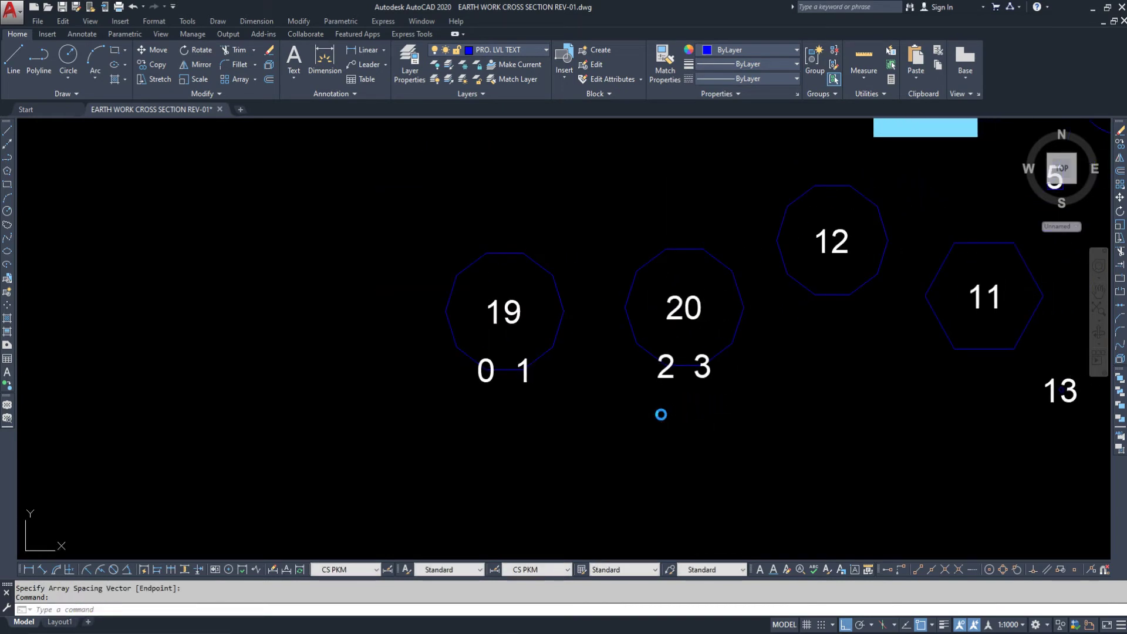
Create a 2-item number array starting at 0 with increment 2 along the bottom edge of label 11's hexagon.
key("Return")
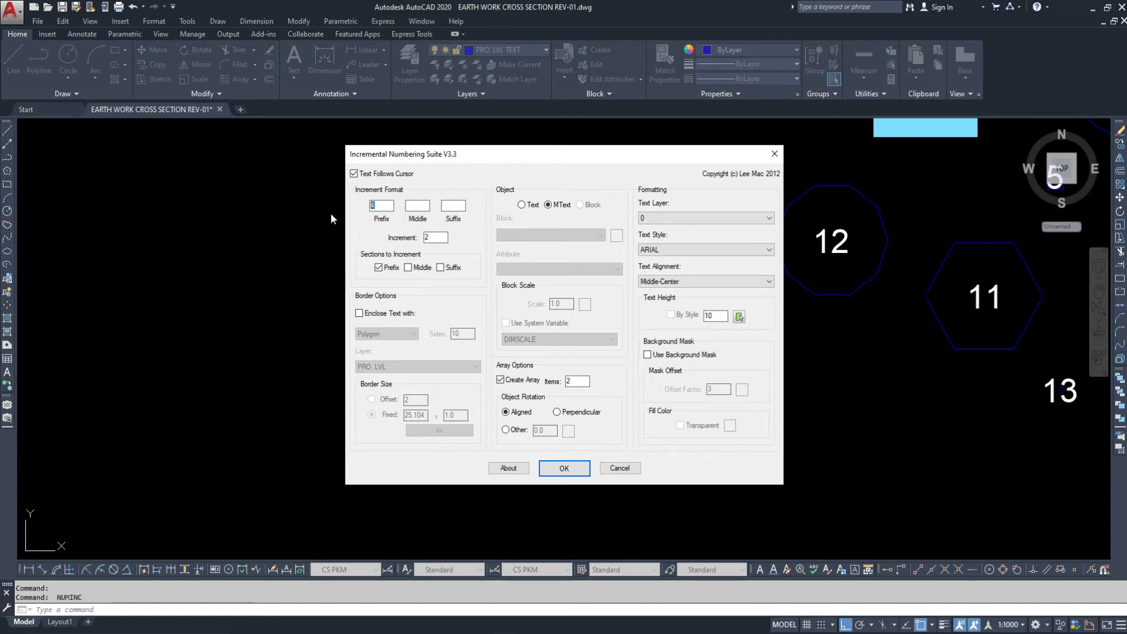
left_click(563, 468)
middle_click_drag(668, 434, 457, 408)
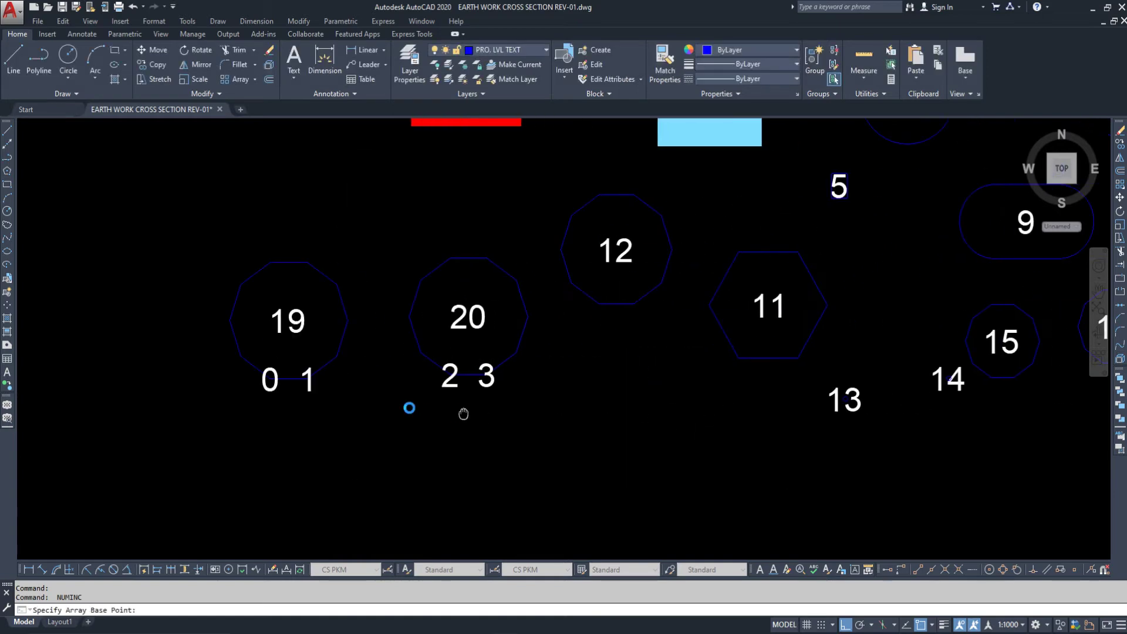
scroll(685, 359, "up", 4)
left_click(597, 338)
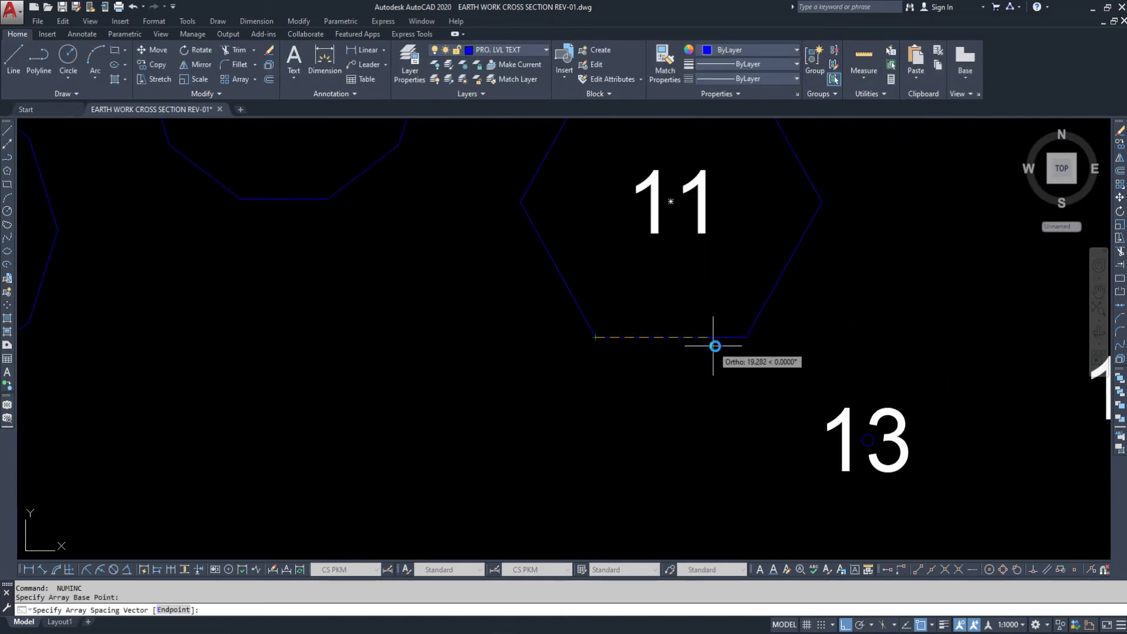
left_click(743, 339)
scroll(607, 391, "down", 2)
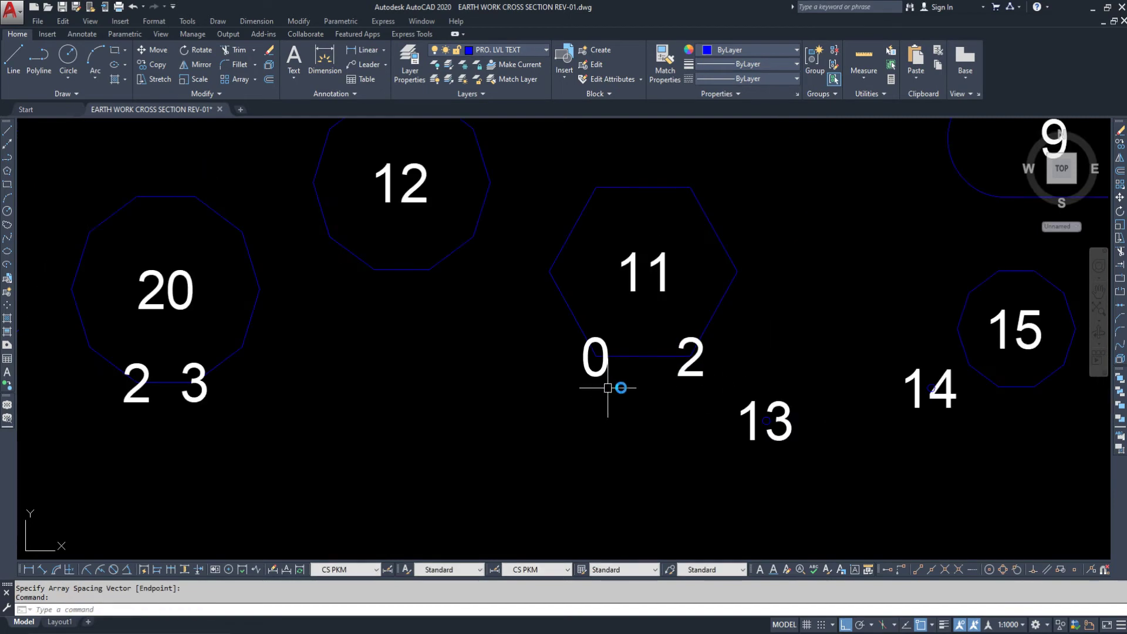
Create a perpendicular 2-item number array starting at 0 with increment 1 along the bottom edge of label 19's decagon.
mouse_move(362, 410)
middle_mouse_down()
mouse_move(741, 431)
mouse_move(693, 446)
middle_mouse_up()
key("Return")
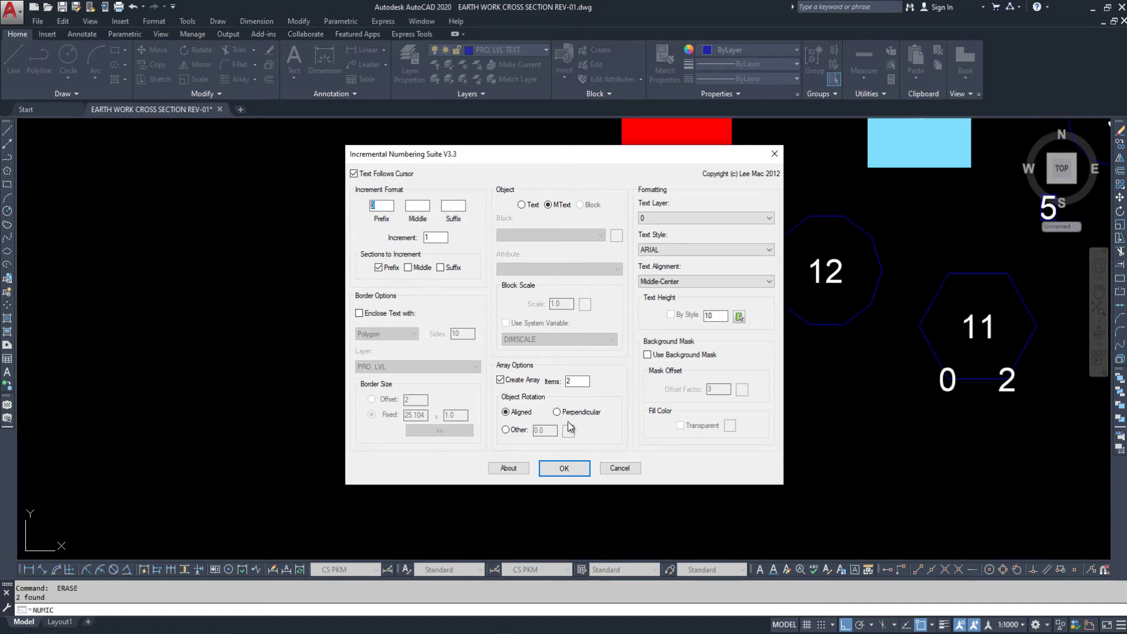
left_click(564, 469)
scroll(484, 402, "up", 2)
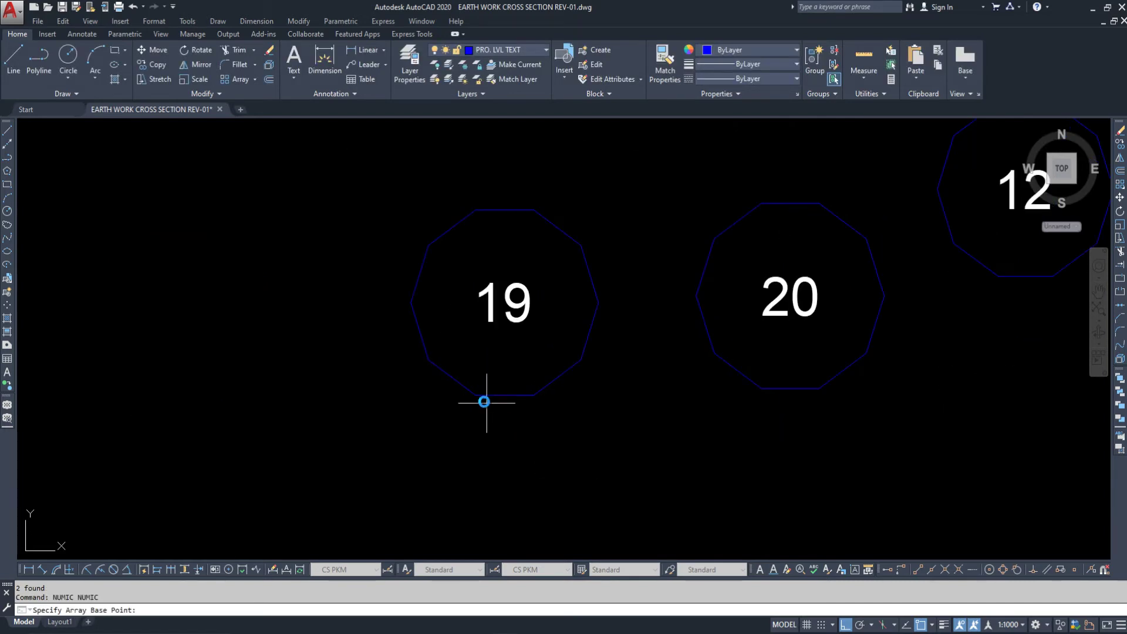
left_click(476, 399)
left_click(534, 395)
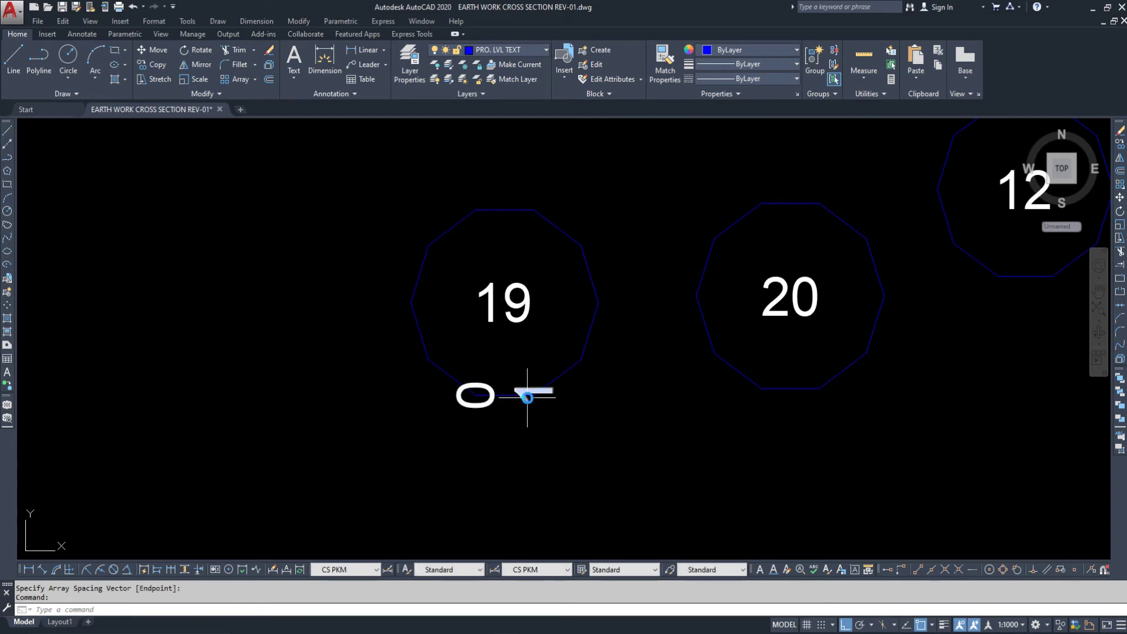
Create a 2-item array of numbers 2 and 3 with the Other object rotation, below and between the decagons of labels 19 and 20.
middle_click_drag(530, 399, 399, 400)
key("Return")
left_click(514, 430)
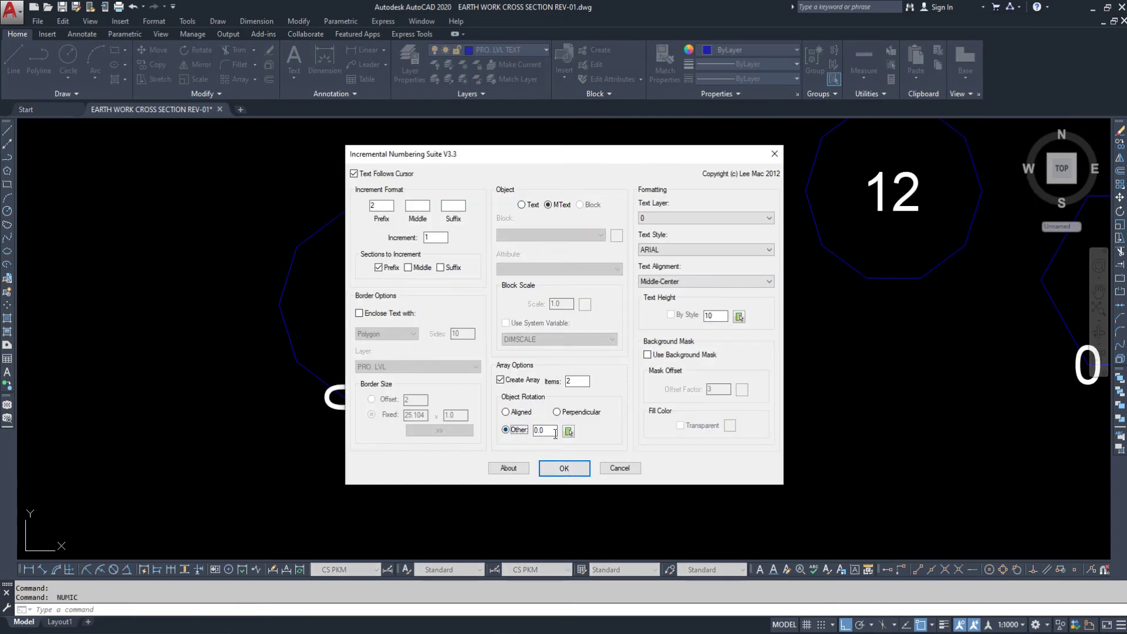
left_click(563, 467)
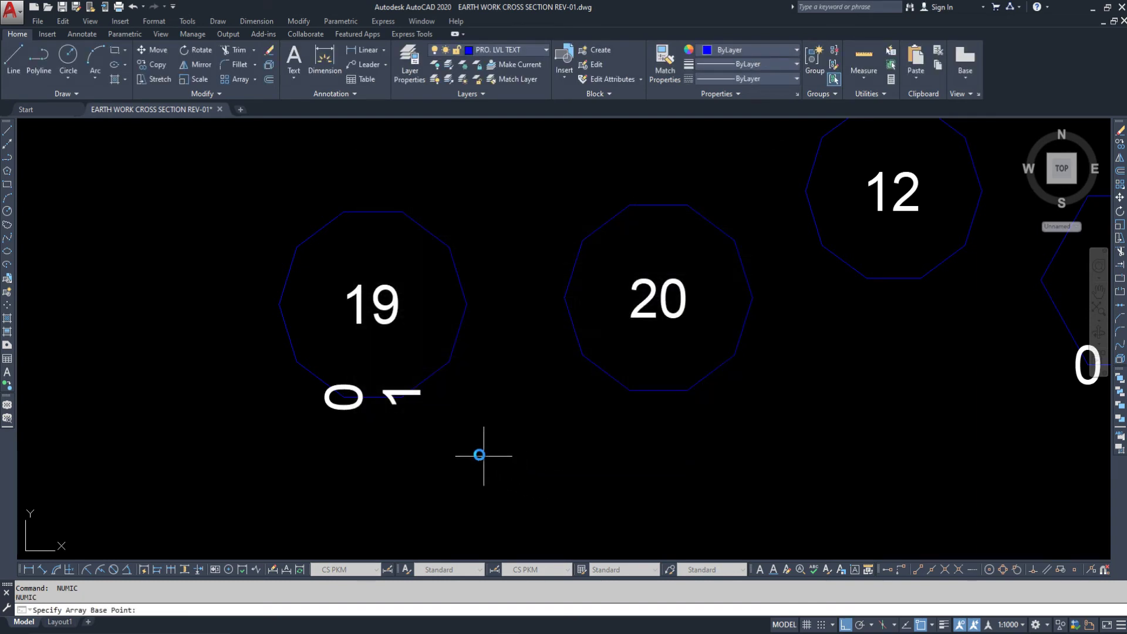
left_click(491, 453)
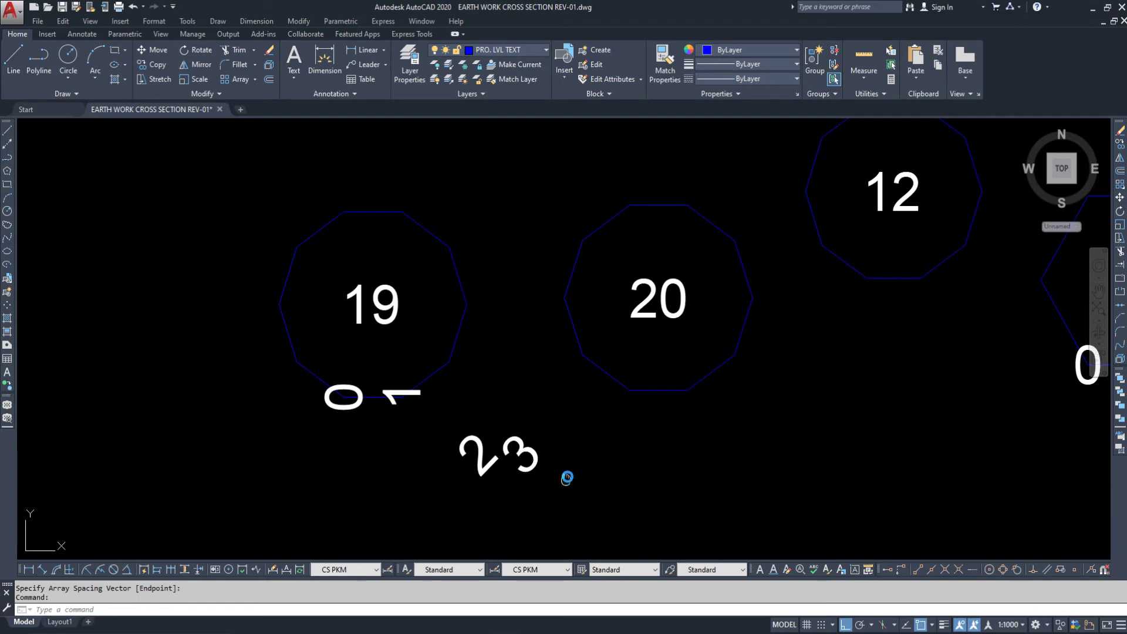
middle_click_drag(471, 447, 506, 423)
key("Escape")
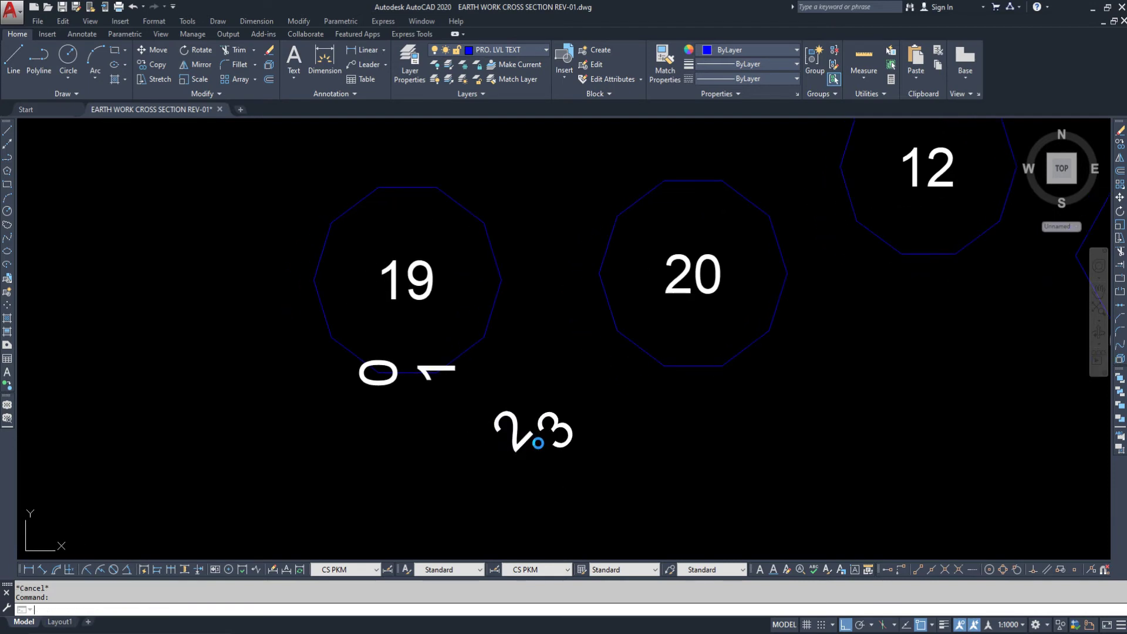
key("Return")
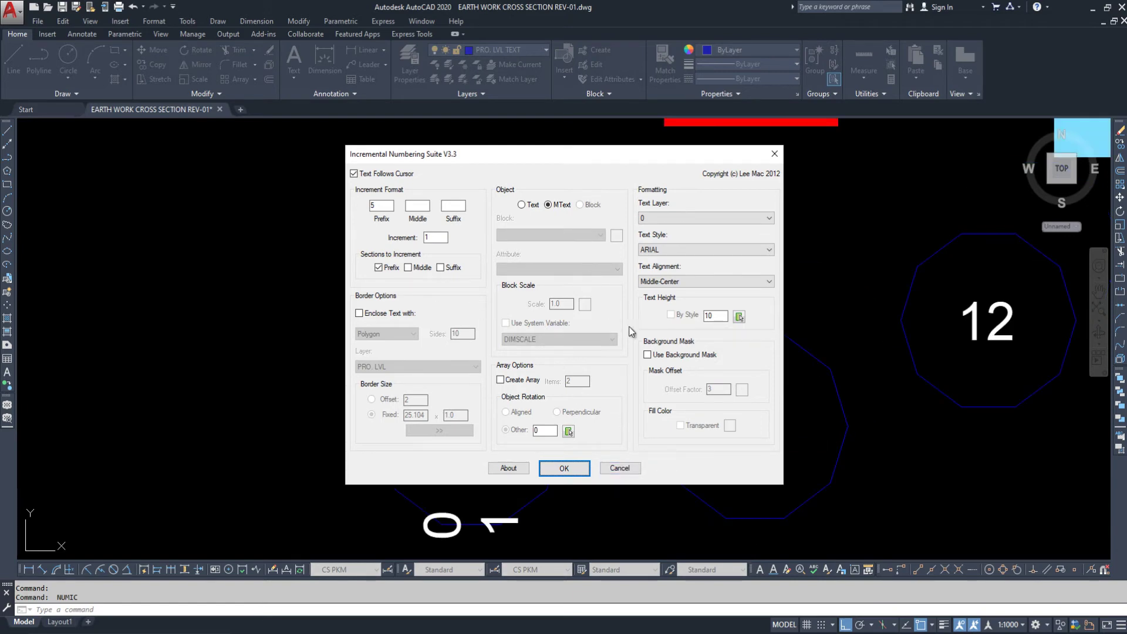
left_click(620, 468)
Examine the chainage labels below the fill and cut area tables on the first two cross sections.
scroll(516, 440, "down", 6)
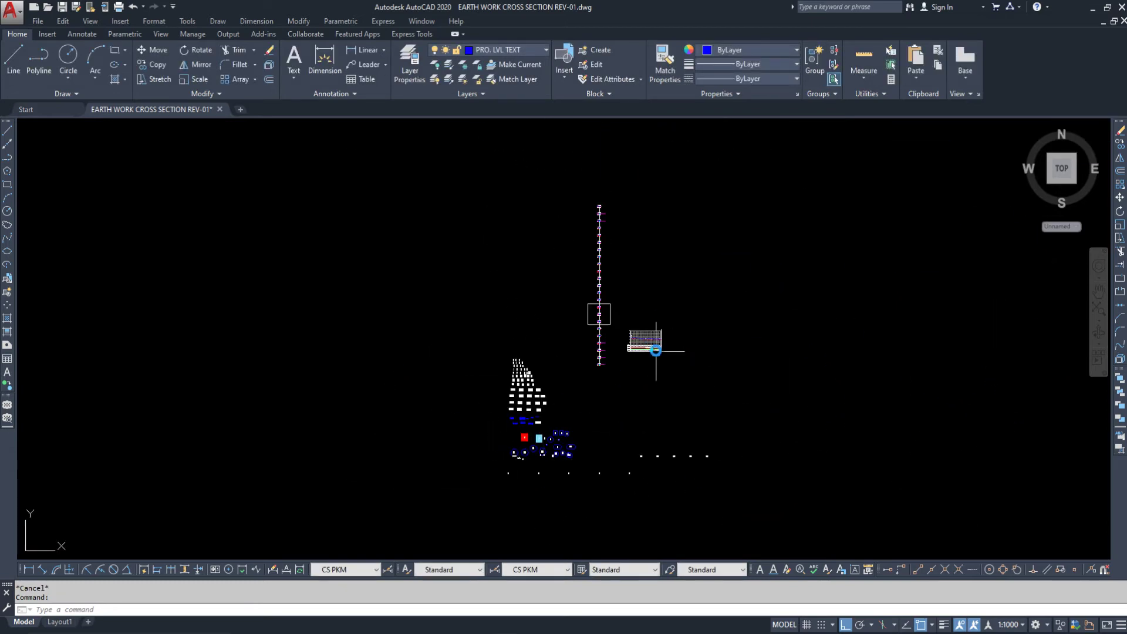
scroll(503, 377, "up", 10)
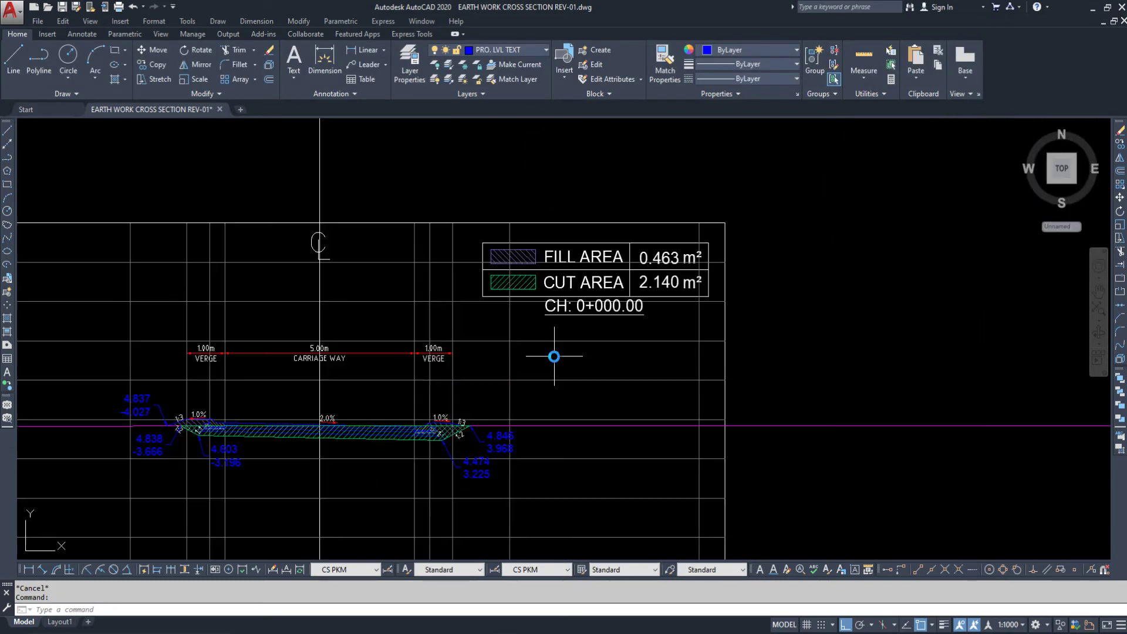
left_click(594, 307)
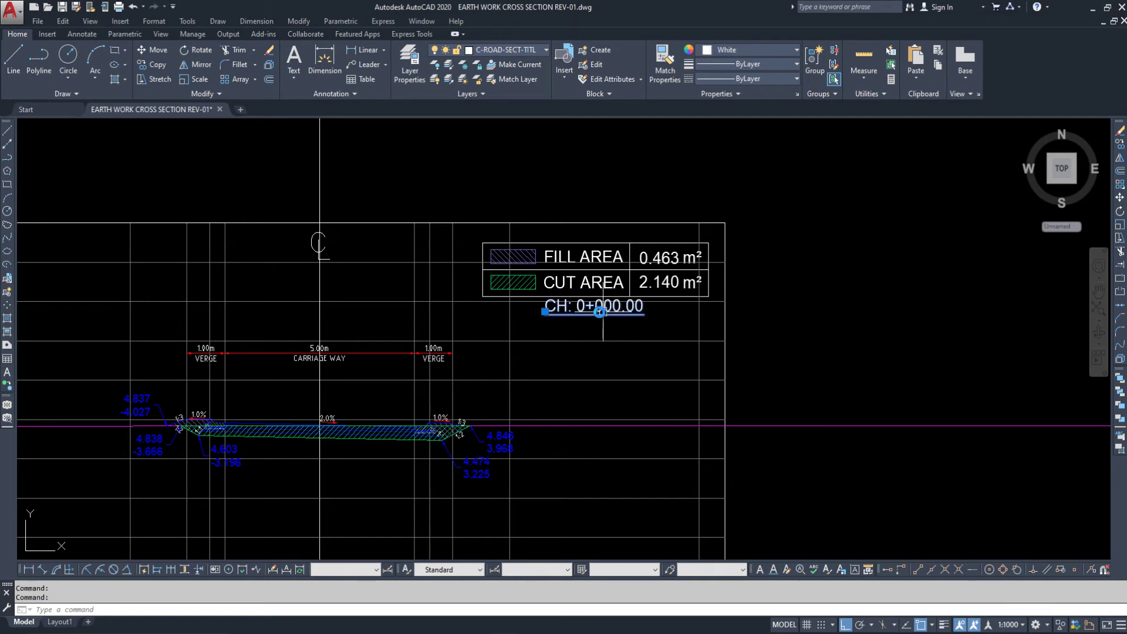
scroll(605, 326, "down", 6)
scroll(592, 352, "up", 10)
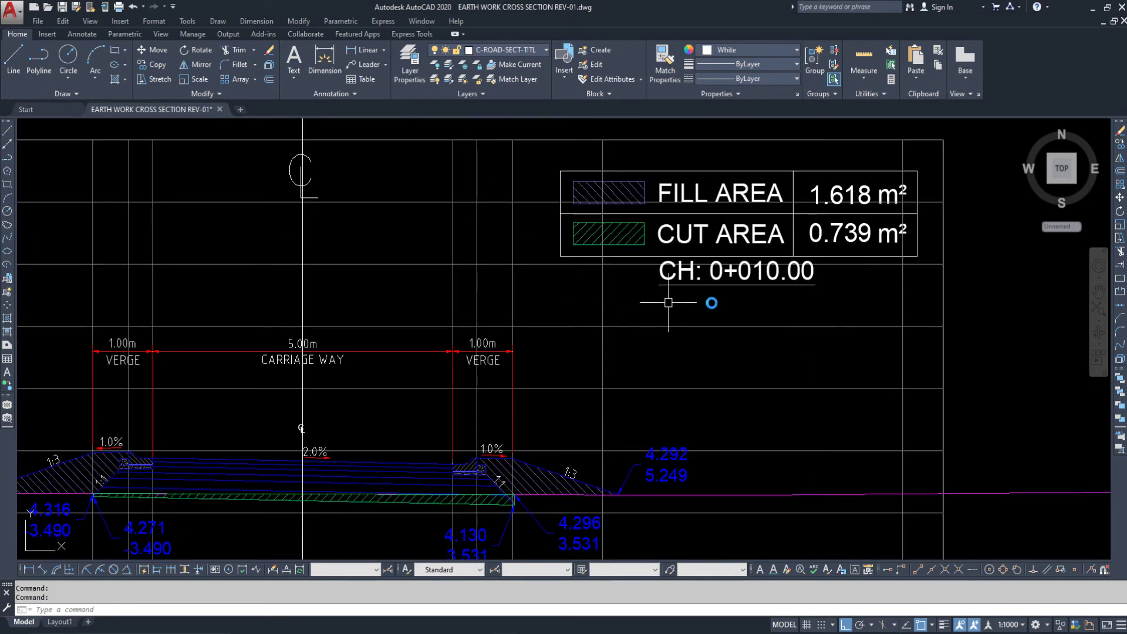
scroll(564, 258, "down", 2)
scroll(520, 274, "down", 6)
middle_click_drag(506, 367, 493, 217)
scroll(498, 218, "down", 2)
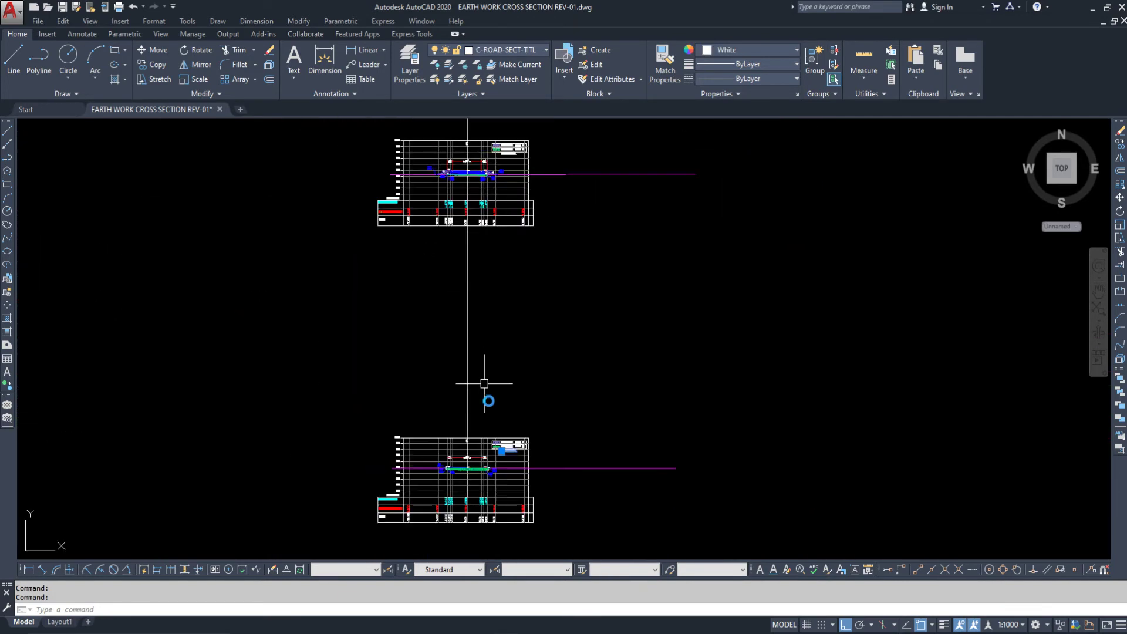
scroll(498, 486, "up", 8)
middle_click_drag(531, 356, 460, 429)
scroll(626, 374, "up", 2)
Start NUMINC with prefix CH: 0+, middle 000.00 and increment 10, incrementing only the middle section.
type("NUMINC")
key("Return")
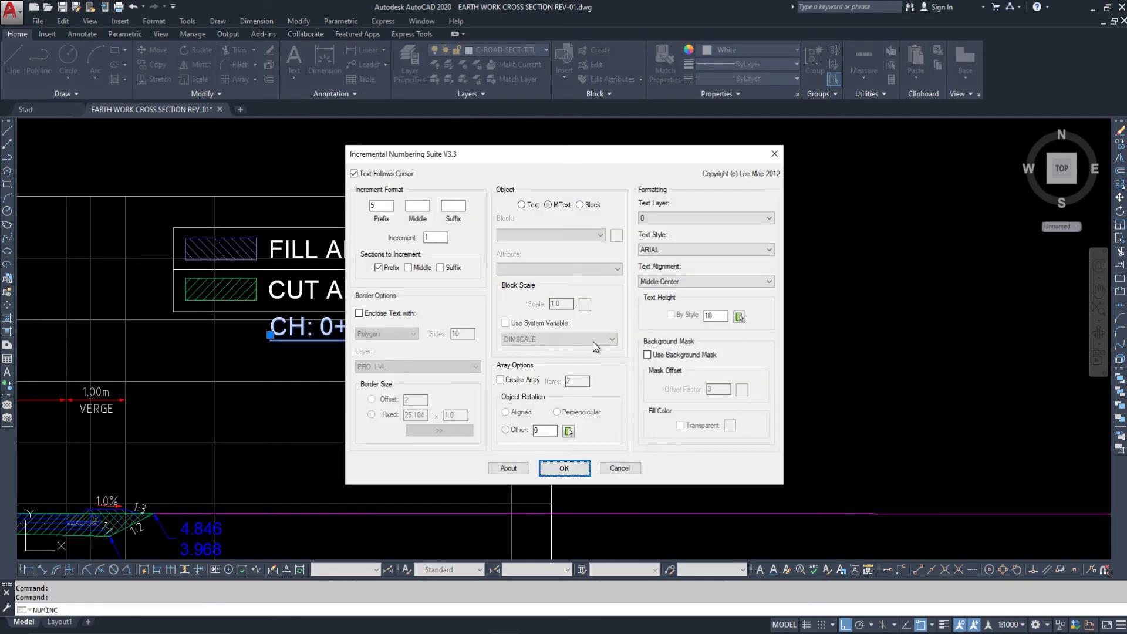
left_click_drag(525, 157, 678, 164)
left_click_drag(533, 213, 484, 216)
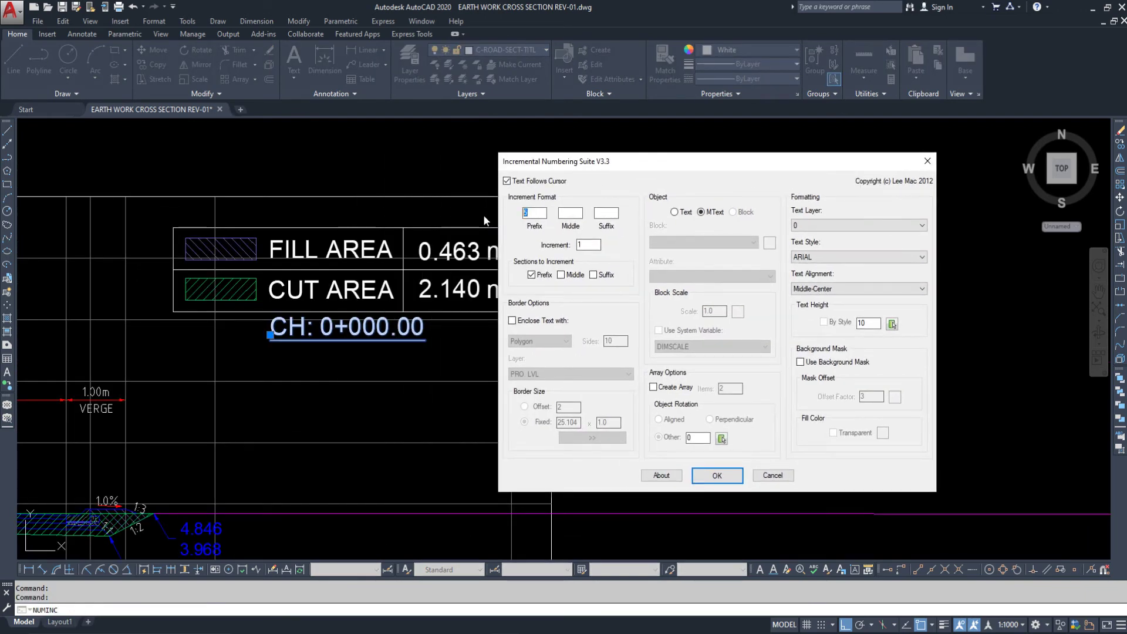
type("CH: 0+")
left_click(536, 276)
left_click(562, 276)
left_click(714, 478)
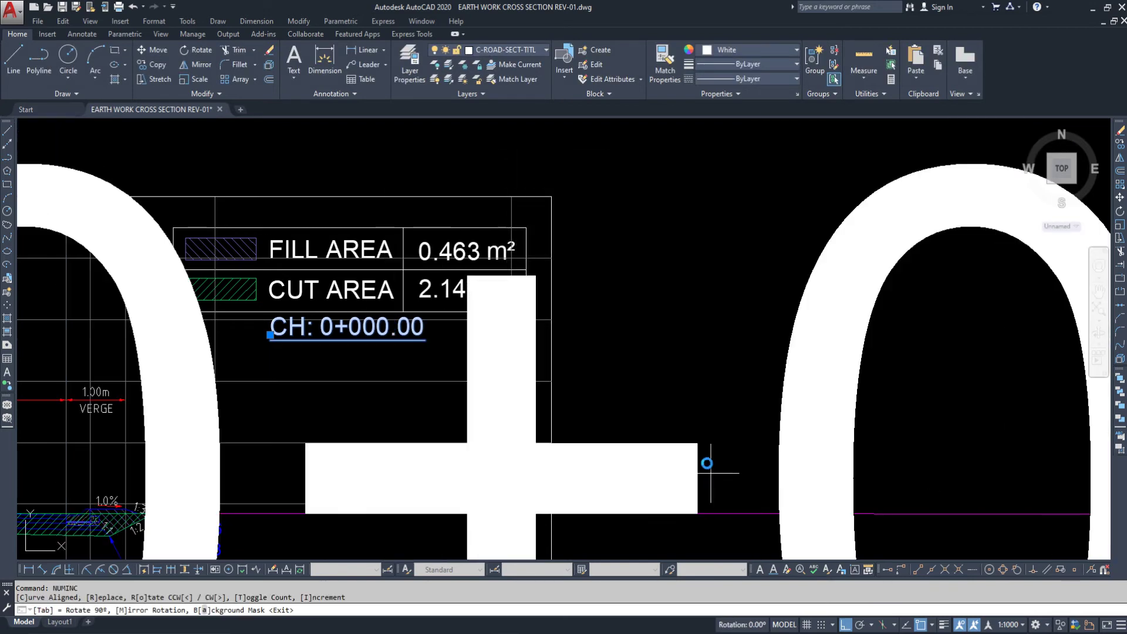
Restart the numbering with text height 3 and place CH: 0+000.00 below the first cross section's chainage label.
scroll(610, 345, "down", 5)
scroll(611, 344, "up", 2)
scroll(610, 345, "up", 2)
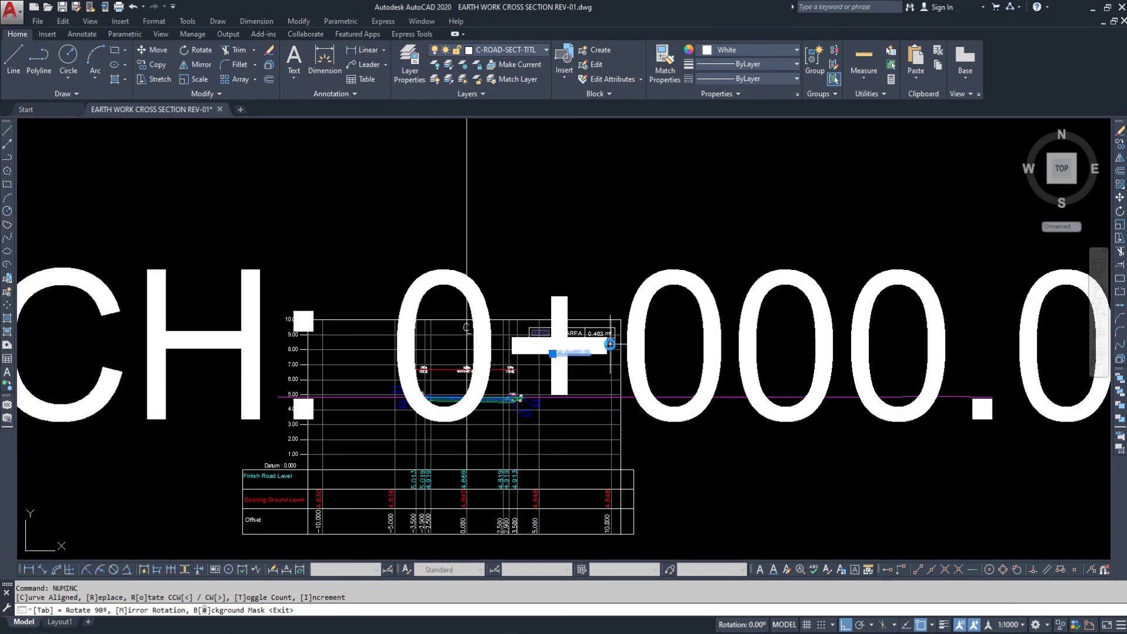
scroll(610, 345, "up", 4)
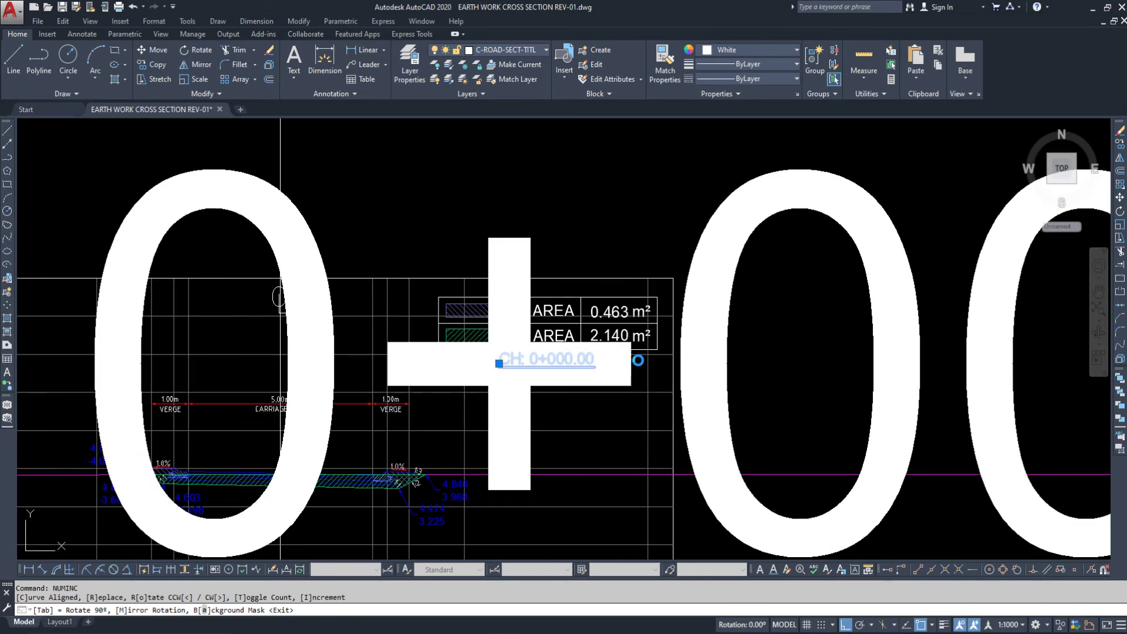
key("Return")
key("Return")
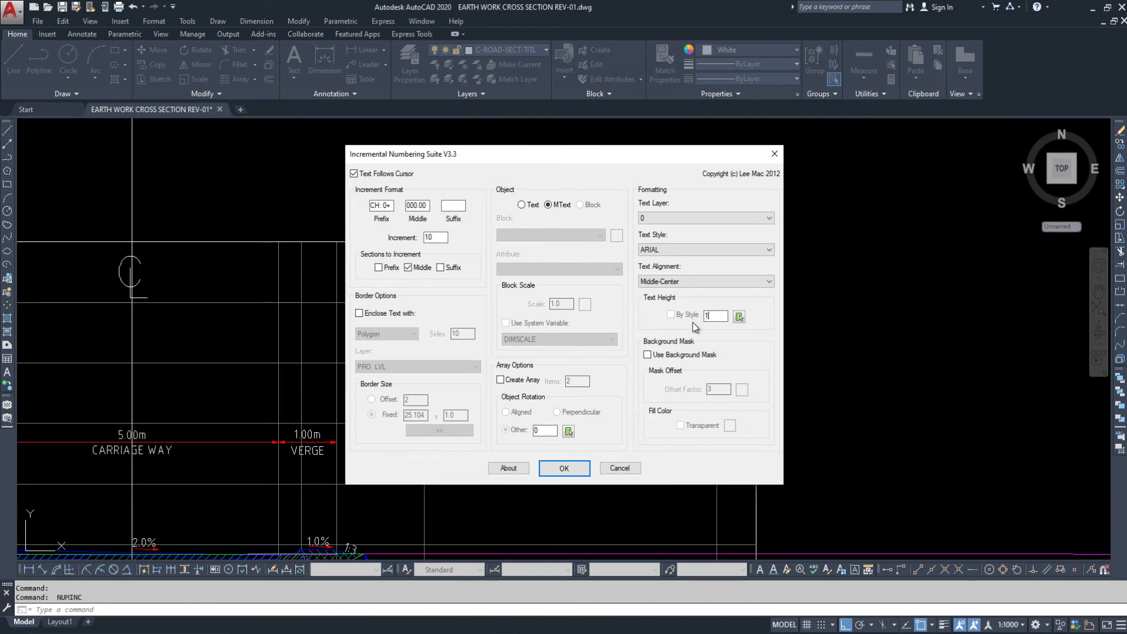
left_click(564, 468)
left_click(556, 351)
Place CH: 0+010.00 below the existing chainage label on the second cross section and end the numbering.
scroll(556, 351, "down", 6)
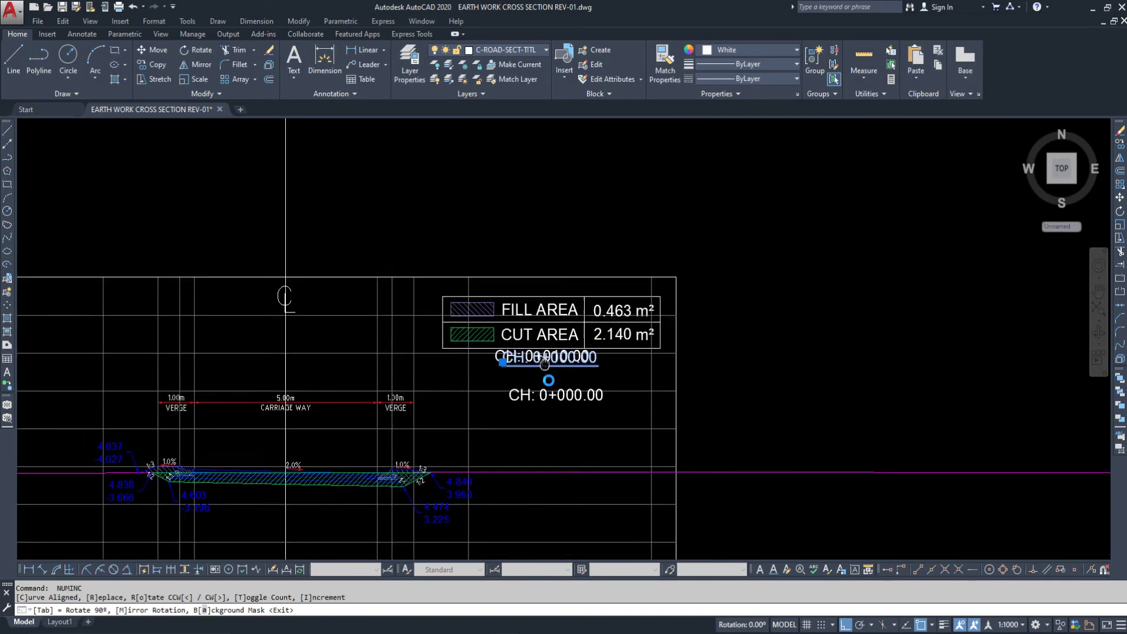
scroll(534, 345, "up", 3)
scroll(561, 282, "down", 5)
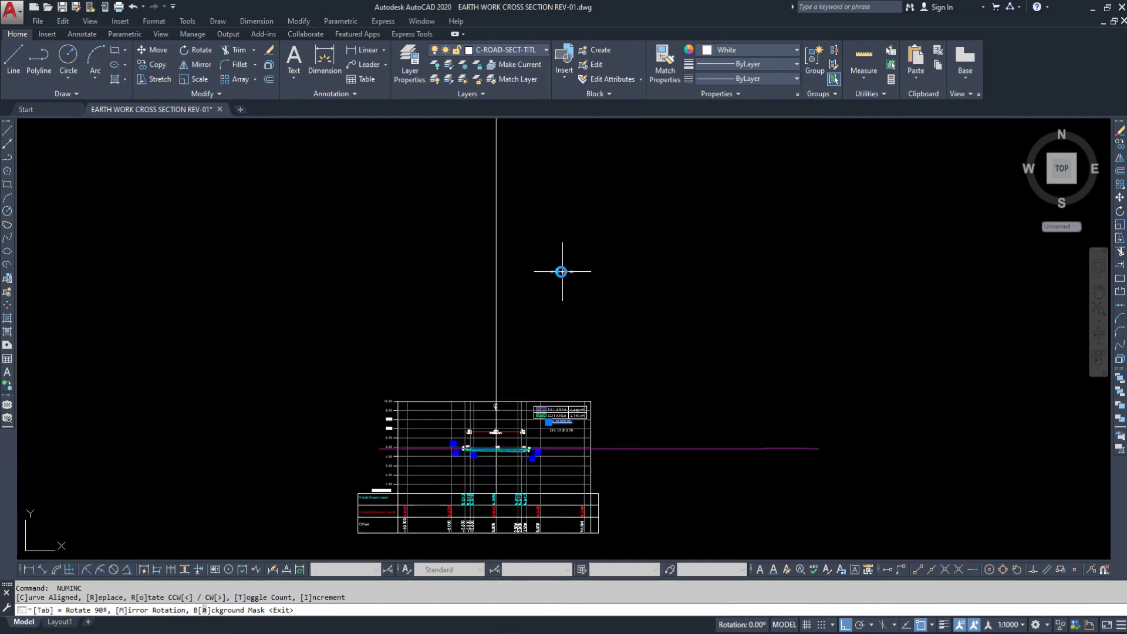
middle_click_drag(562, 272, 560, 470)
scroll(560, 191, "up", 6)
middle_click_drag(561, 148, 561, 312)
left_click(555, 306)
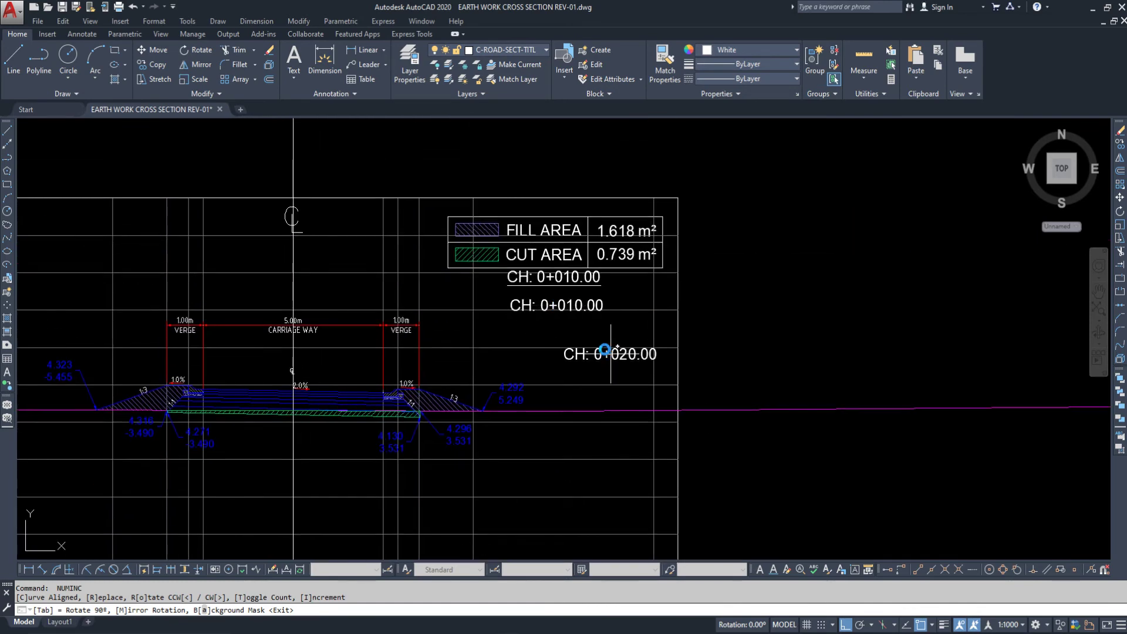
key("Escape")
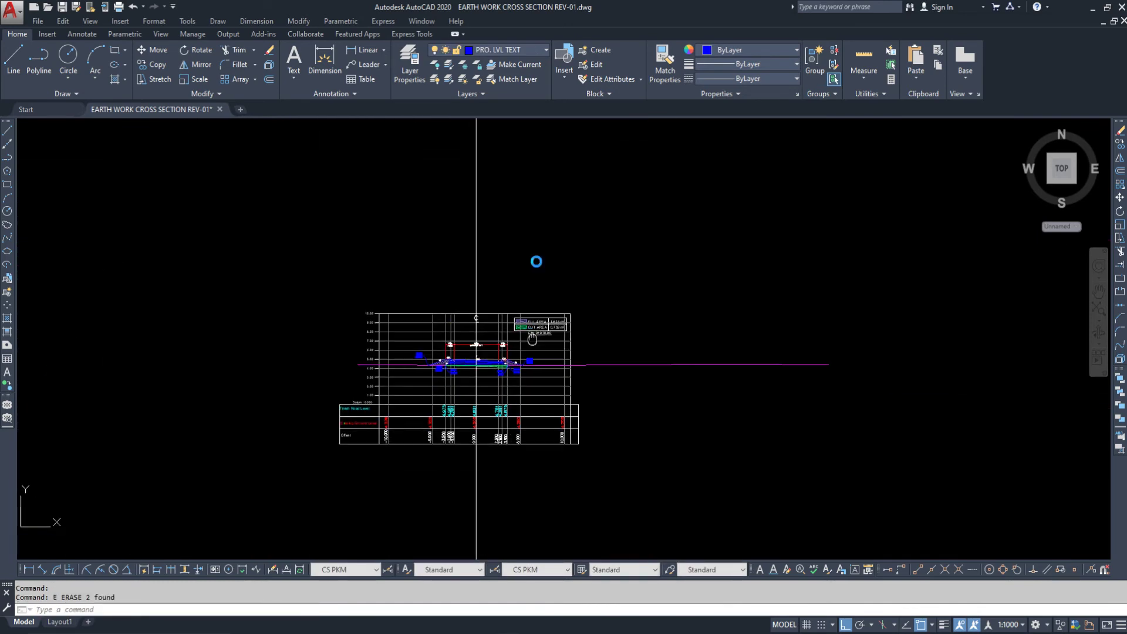
Erase the white chainage label below the first cross section's area table.
middle_click_drag(519, 423, 525, 132)
scroll(499, 469, "up", 3)
type("e")
key("Return")
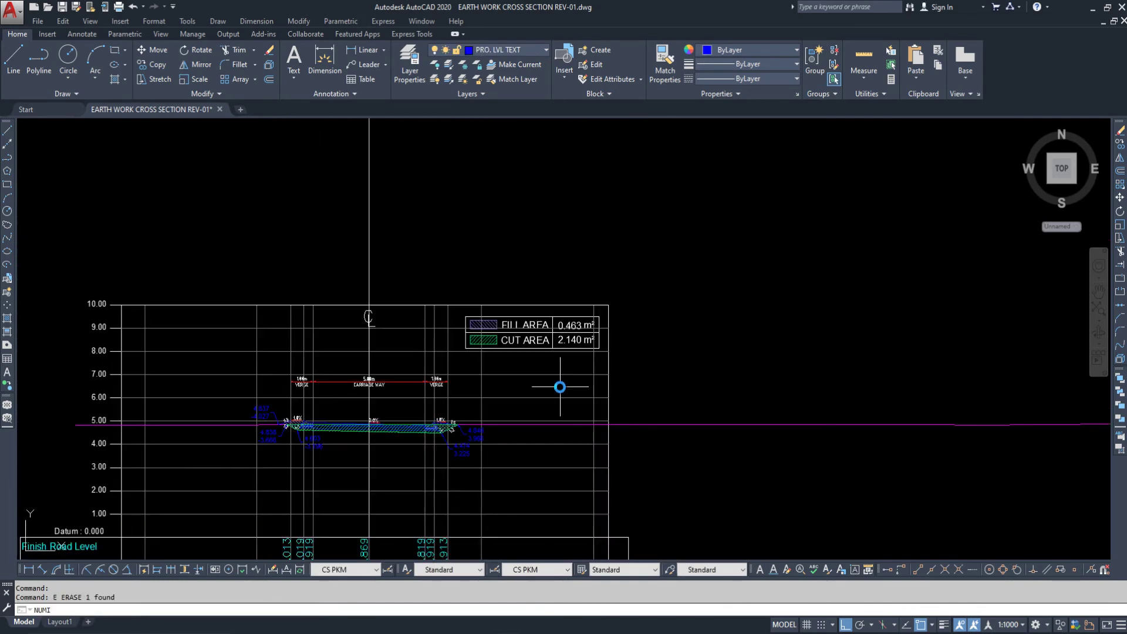
Restart the numbering with text layer PRO. LVL TEXT and place CH: 0+000.00 below the first cross section's area table.
type("numinc")
key("Return")
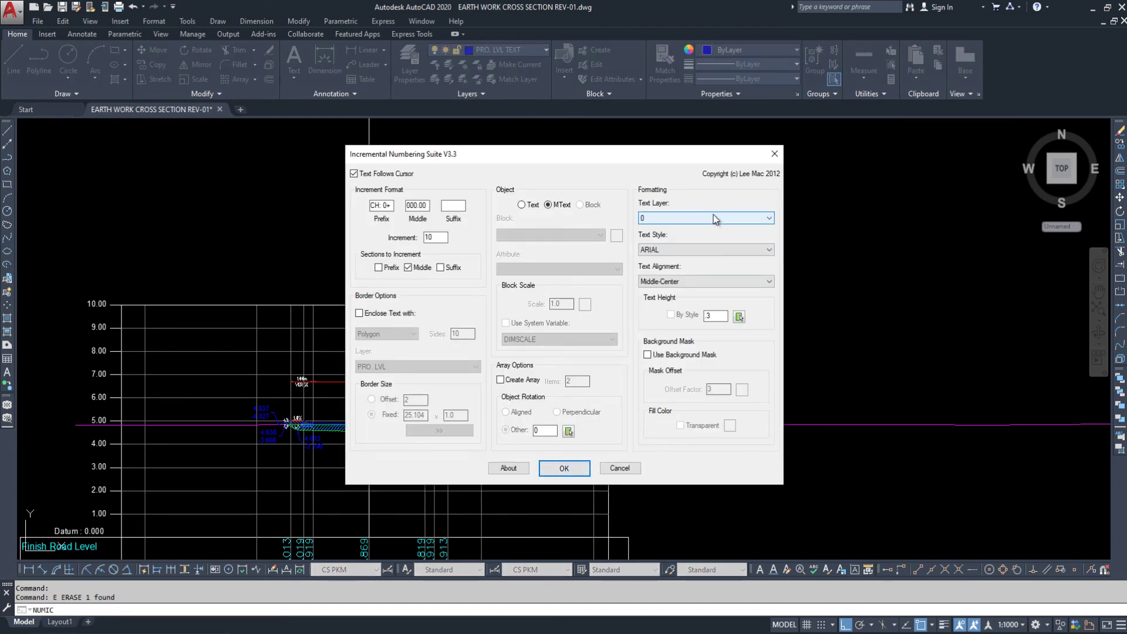
left_click(705, 221)
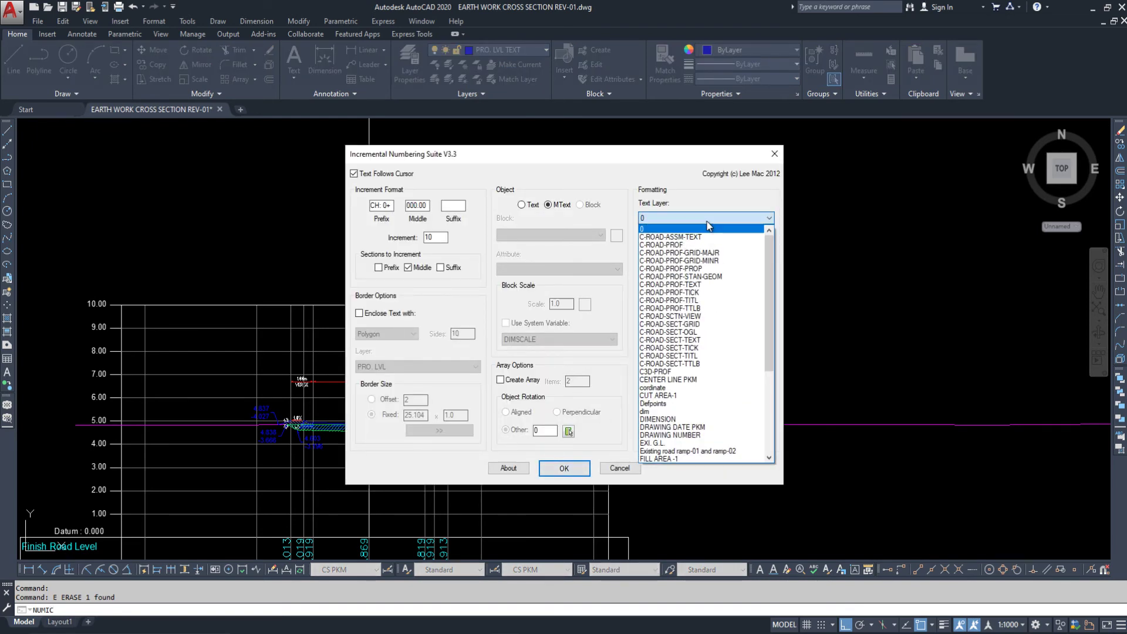
scroll(695, 376, "down", 2)
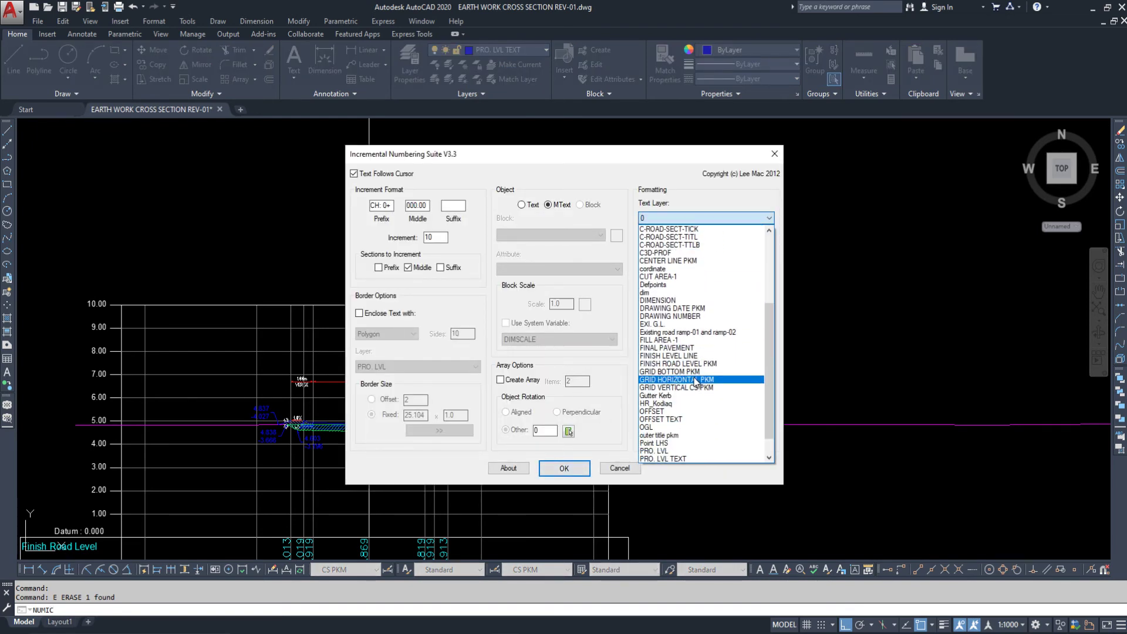
left_click(693, 458)
left_click(558, 473)
scroll(548, 361, "up", 5)
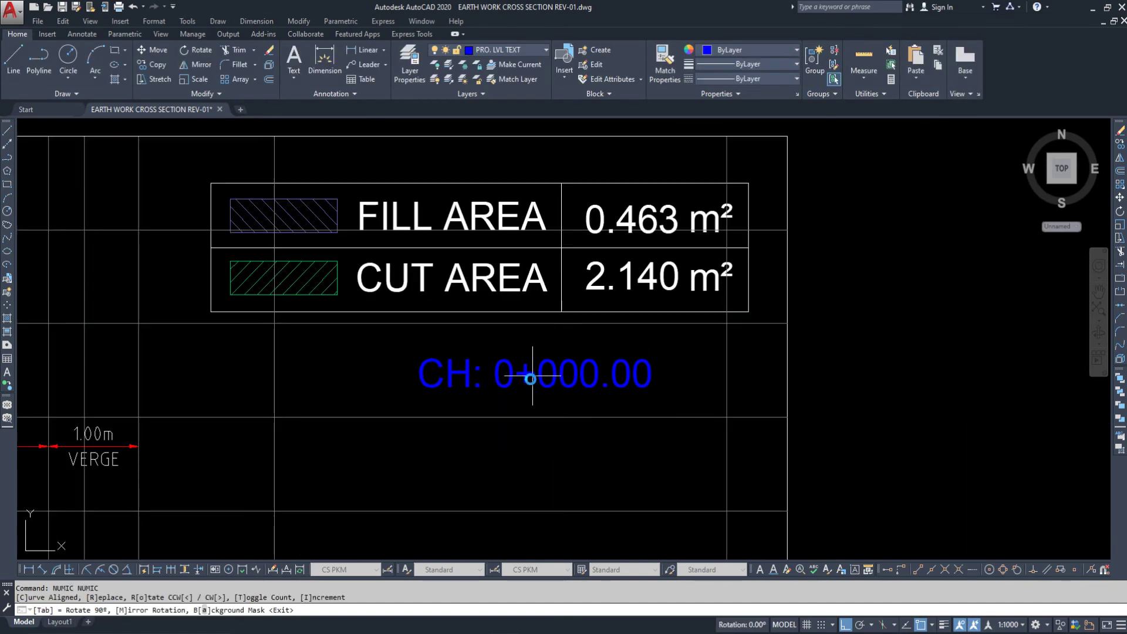
Place CH: 0+010.00 and CH: 0+020.00 below the existing chainage labels on the second and third cross sections.
scroll(590, 402, "down", 8)
middle_click_drag(580, 170, 592, 376)
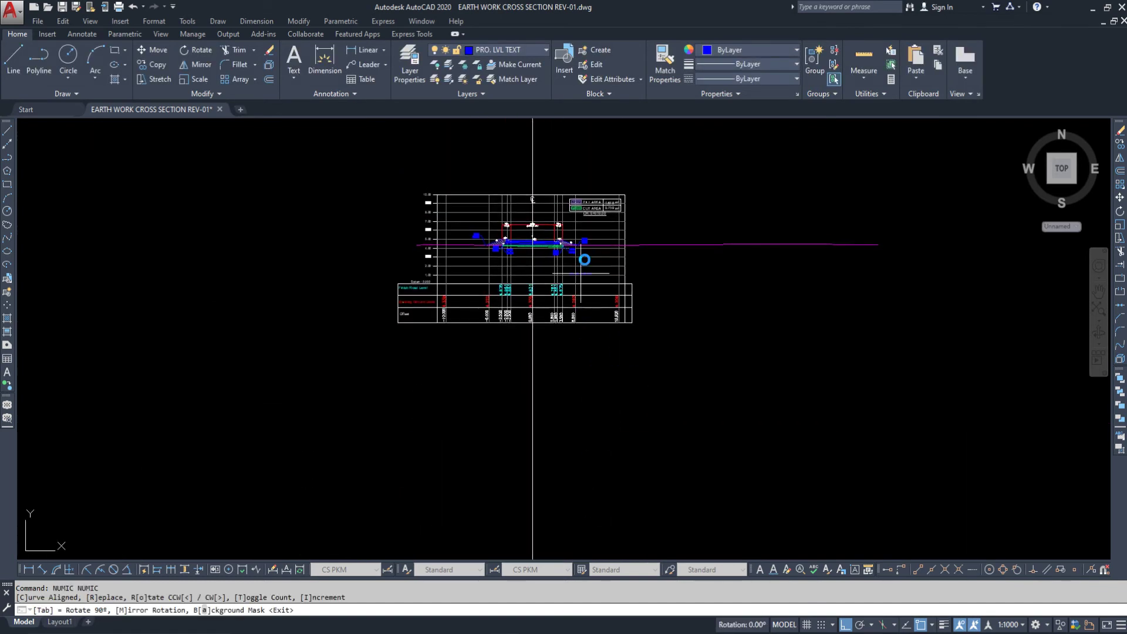
scroll(599, 235, "up", 6)
middle_click_drag(587, 205, 563, 385)
left_click(571, 281)
scroll(596, 367, "down", 5)
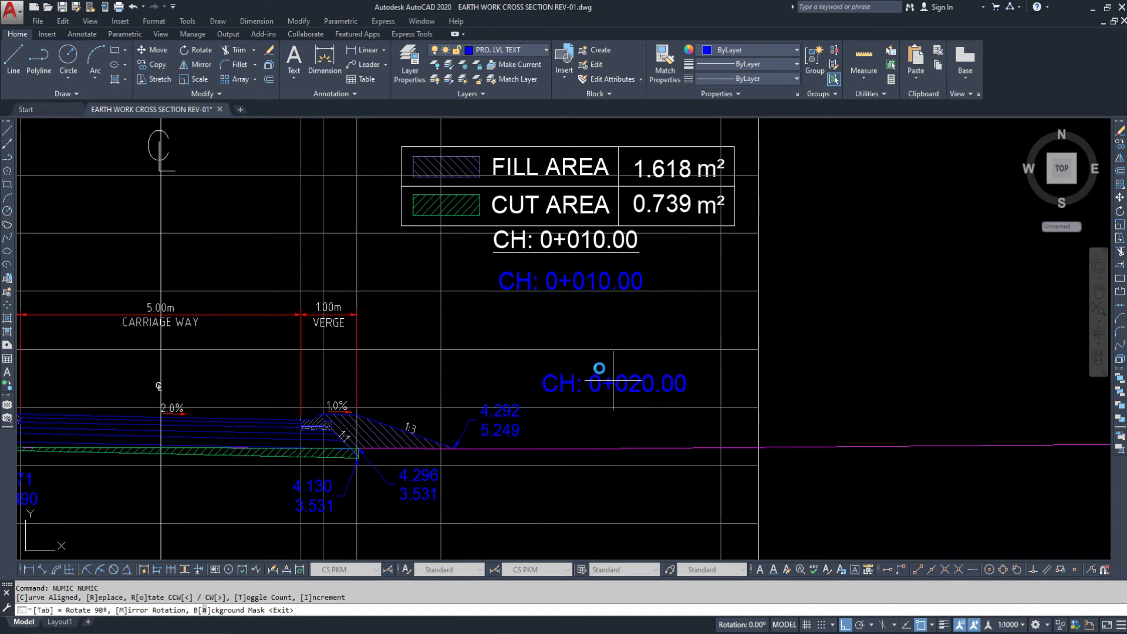
scroll(594, 272, "up", 5)
left_click(548, 286)
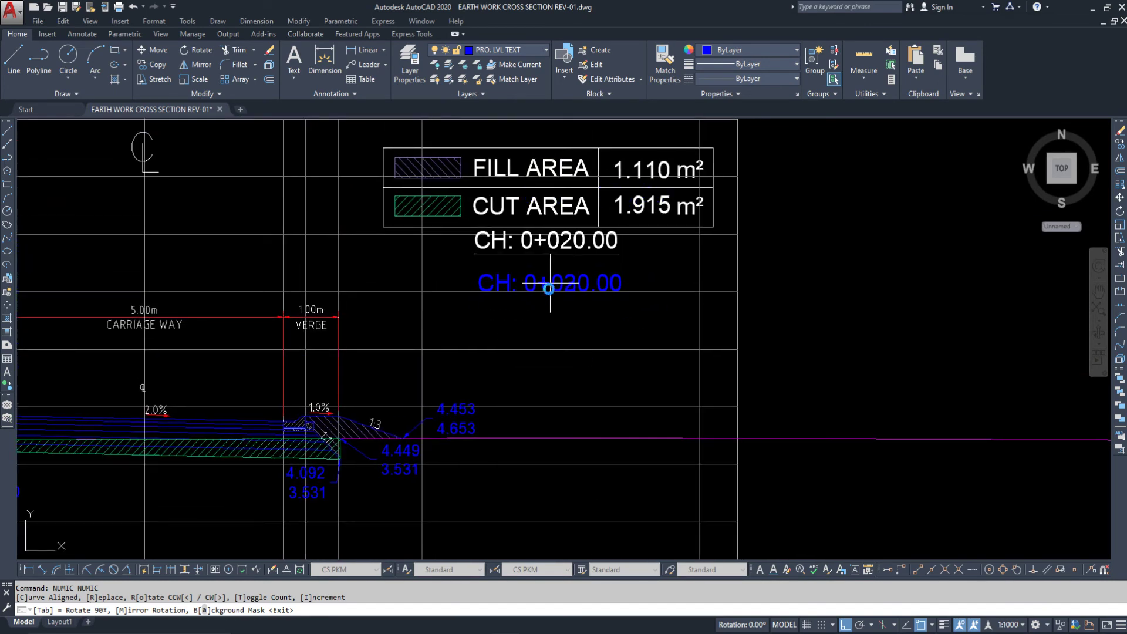
Place CH: 0+030.00 and CH: 0+040.00 below the matching chainage labels on the fourth and fifth cross sections and end the numbering.
scroll(590, 473, "down", 5)
middle_click_drag(589, 478, 597, 126)
middle_click_drag(583, 541, 577, 217)
scroll(574, 298, "up", 5)
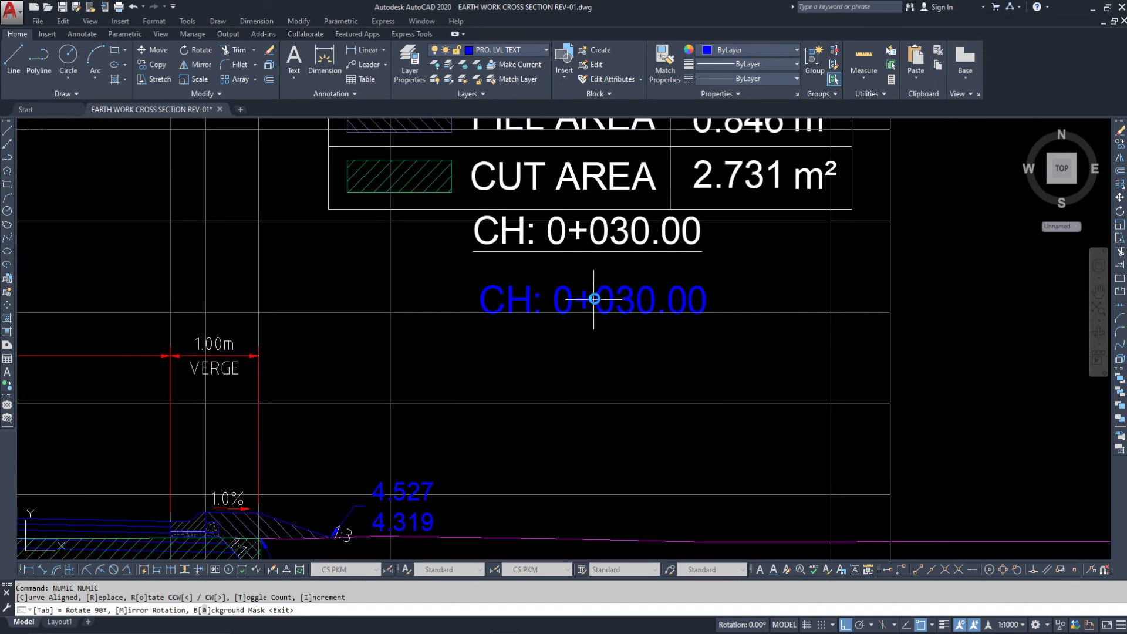
left_click(589, 299)
scroll(636, 364, "down", 5)
scroll(624, 280, "up", 5)
scroll(622, 213, "up", 3)
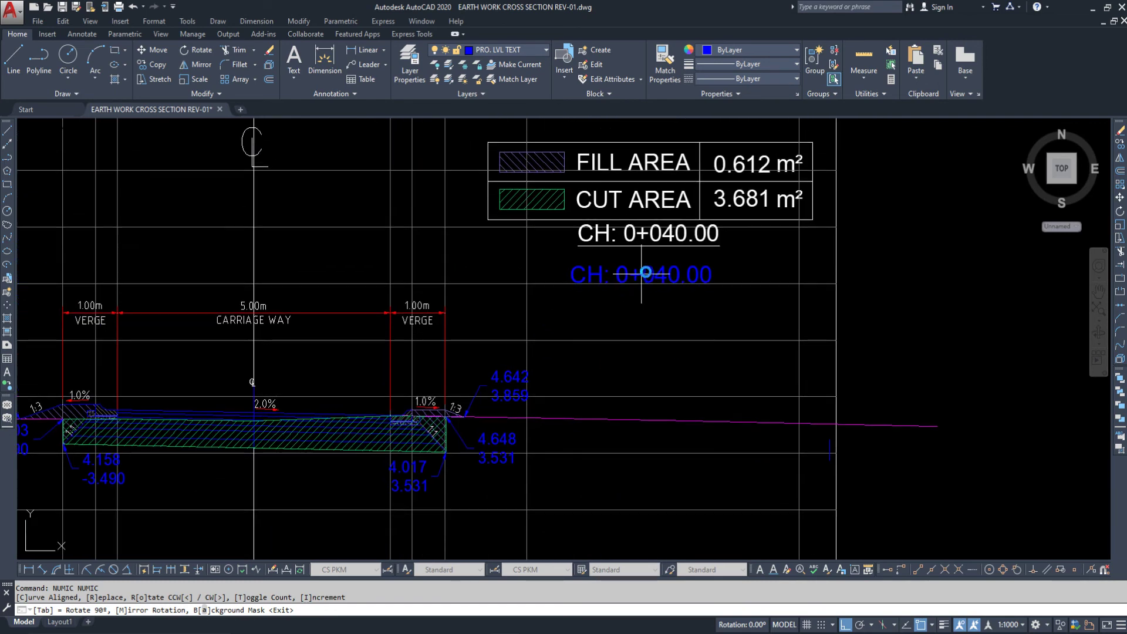
left_click(652, 302)
key("Escape")
mouse_move(652, 314)
middle_mouse_down()
mouse_move(635, 294)
mouse_move(631, 342)
middle_mouse_up()
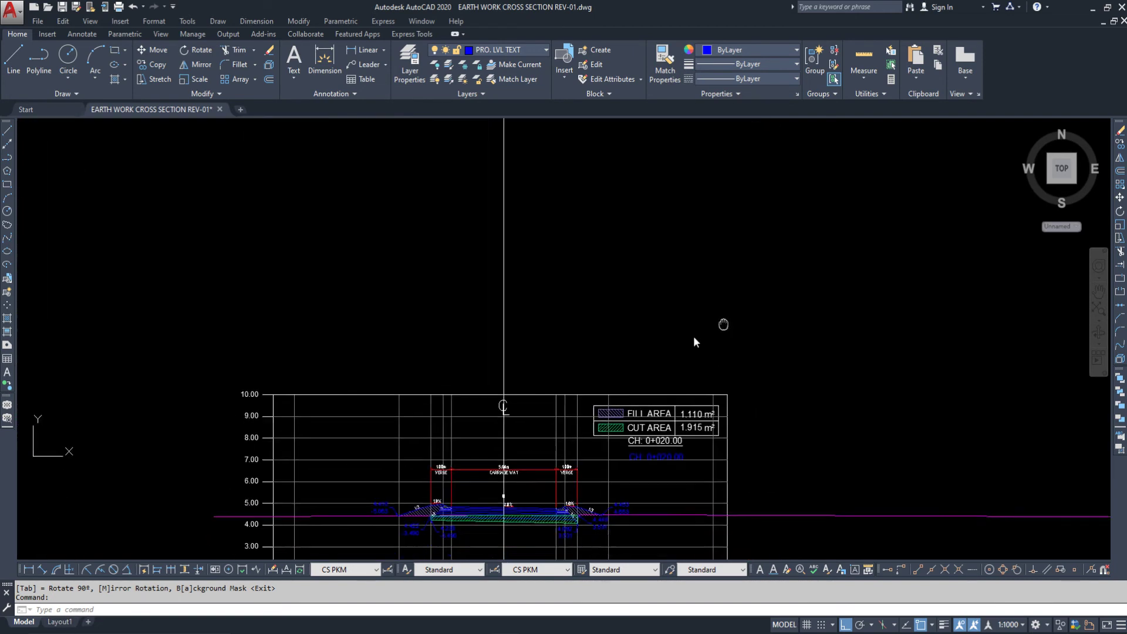
middle_click_drag(723, 325, 723, 323)
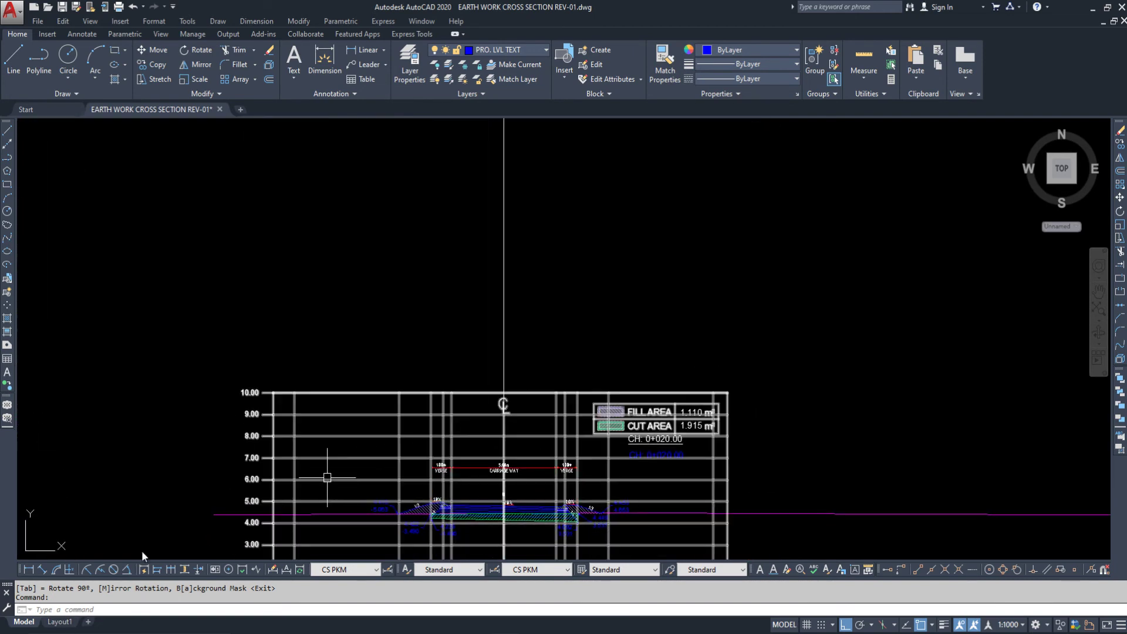
Switch to Layout1 and copy the drawing number texts from the sheets' title blocks to just below their sheets.
left_click(59, 623)
scroll(530, 412, "up", 5)
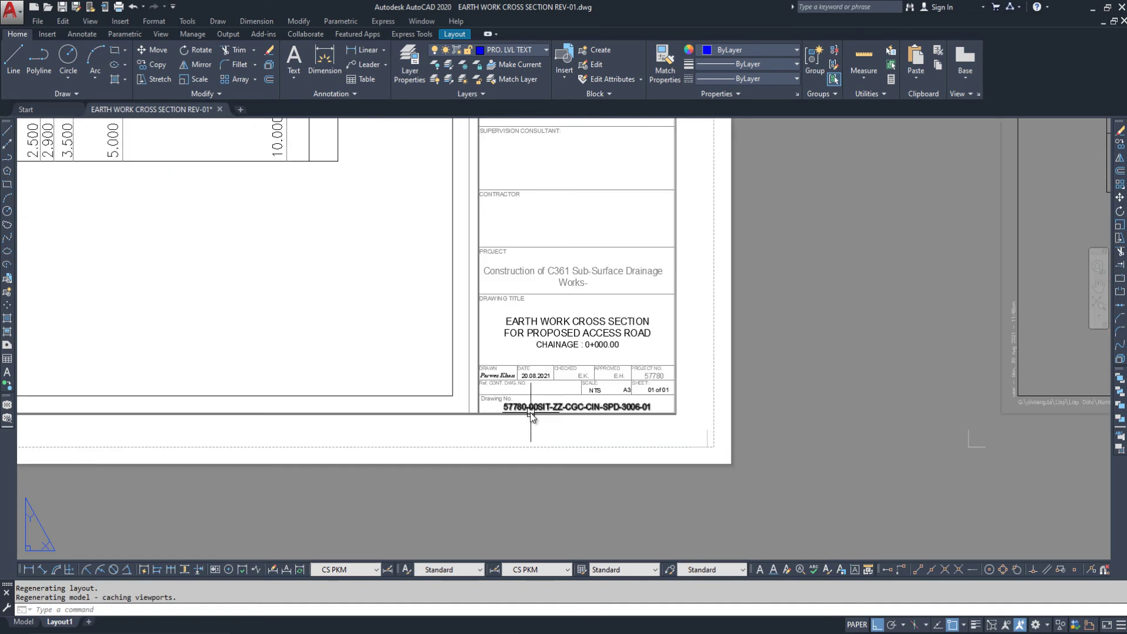
scroll(523, 425, "up", 4)
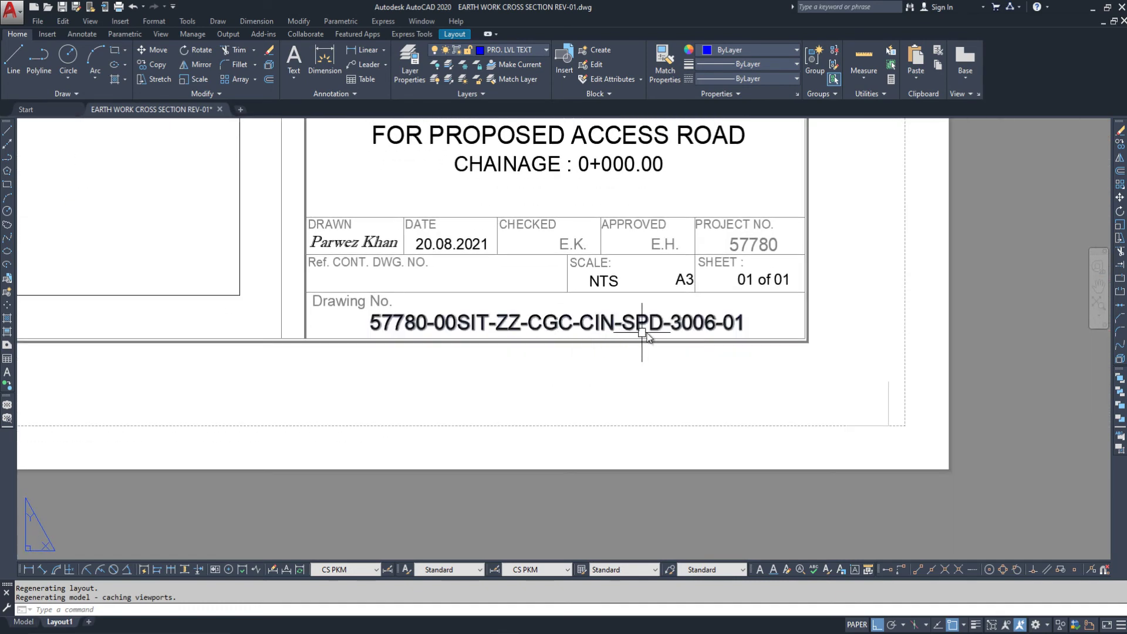
left_click(616, 326)
scroll(419, 335, "down", 6)
scroll(672, 352, "up", 6)
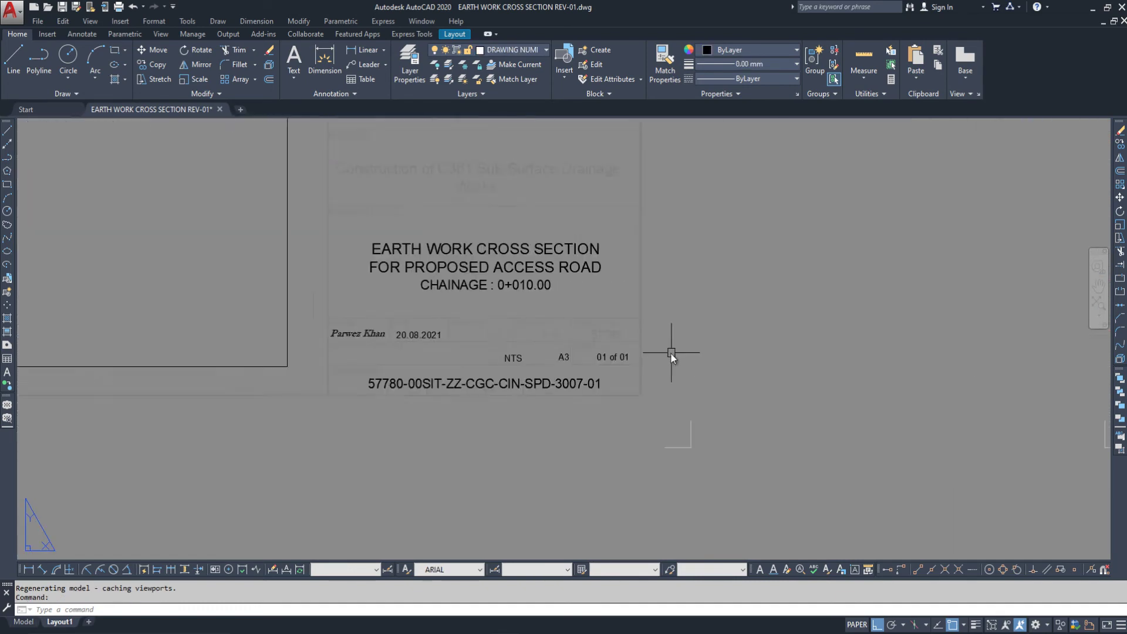
middle_click_drag(507, 365, 656, 327)
left_click(641, 365)
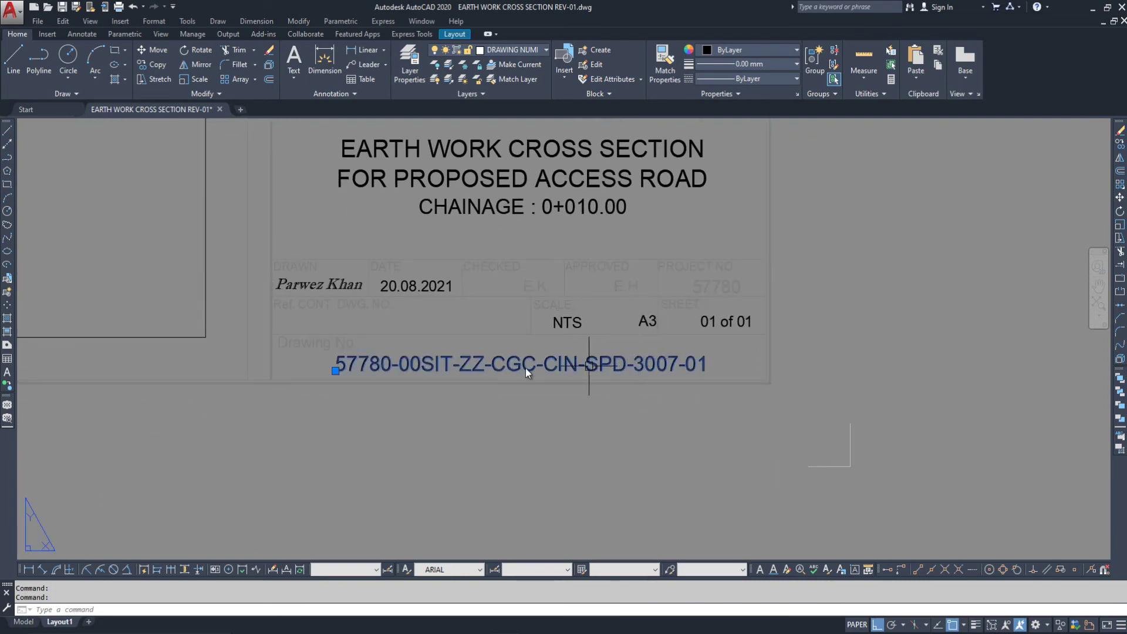
scroll(501, 372, "down", 6)
middle_click_drag(934, 369, 536, 360)
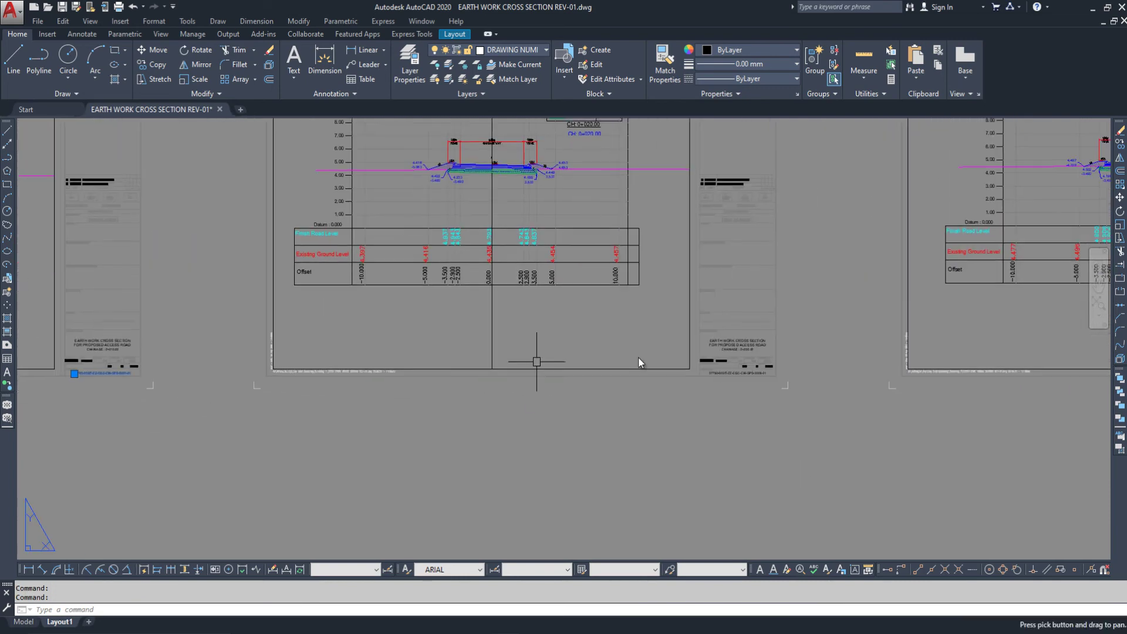
scroll(745, 367, "up", 3)
left_click(577, 379)
scroll(544, 382, "up", 5)
middle_click_drag(460, 364, 667, 357)
scroll(666, 358, "down", 8)
middle_click_drag(364, 351, 722, 354)
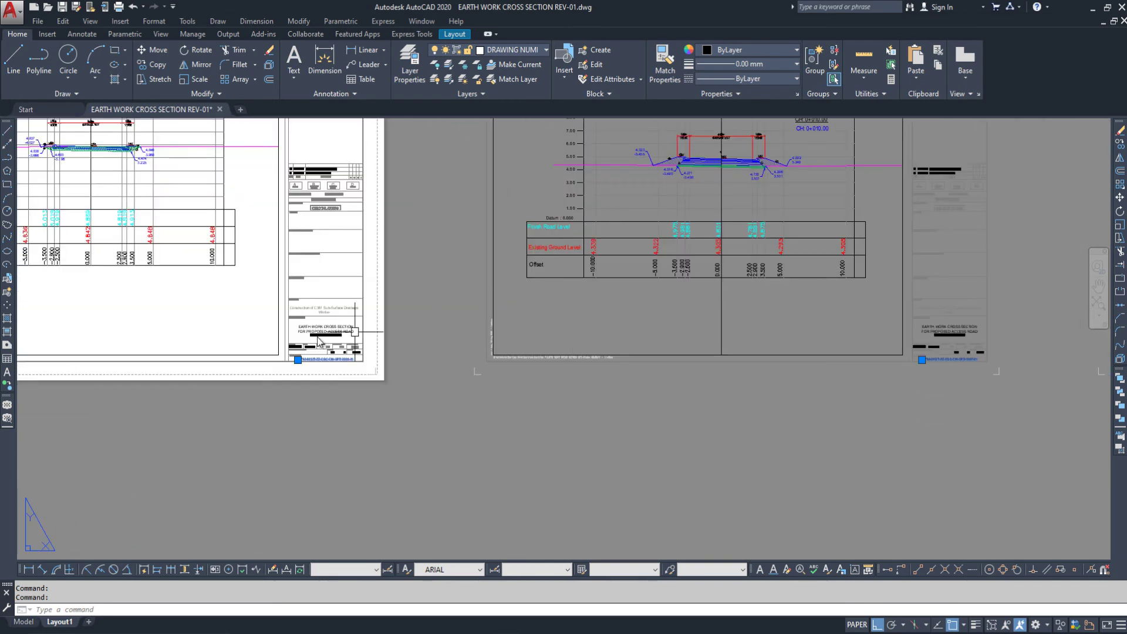
scroll(324, 360, "up", 9)
mouse_move(324, 361)
middle_mouse_down()
mouse_move(640, 428)
mouse_move(548, 396)
middle_mouse_up()
middle_click_drag(763, 396, 727, 347)
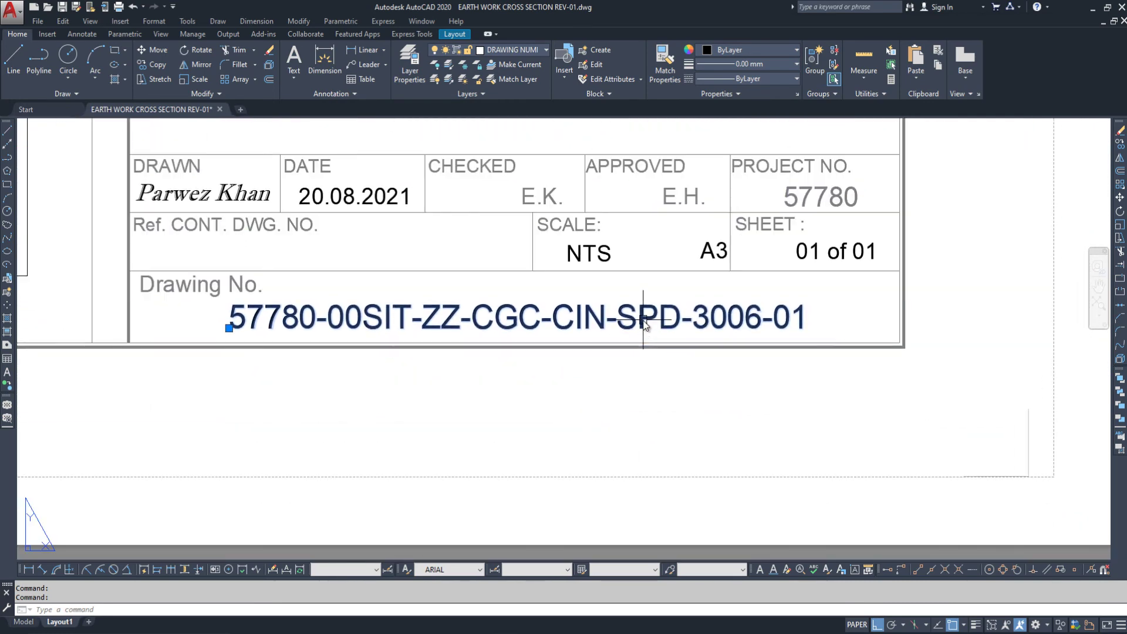
key("space")
left_click(674, 390)
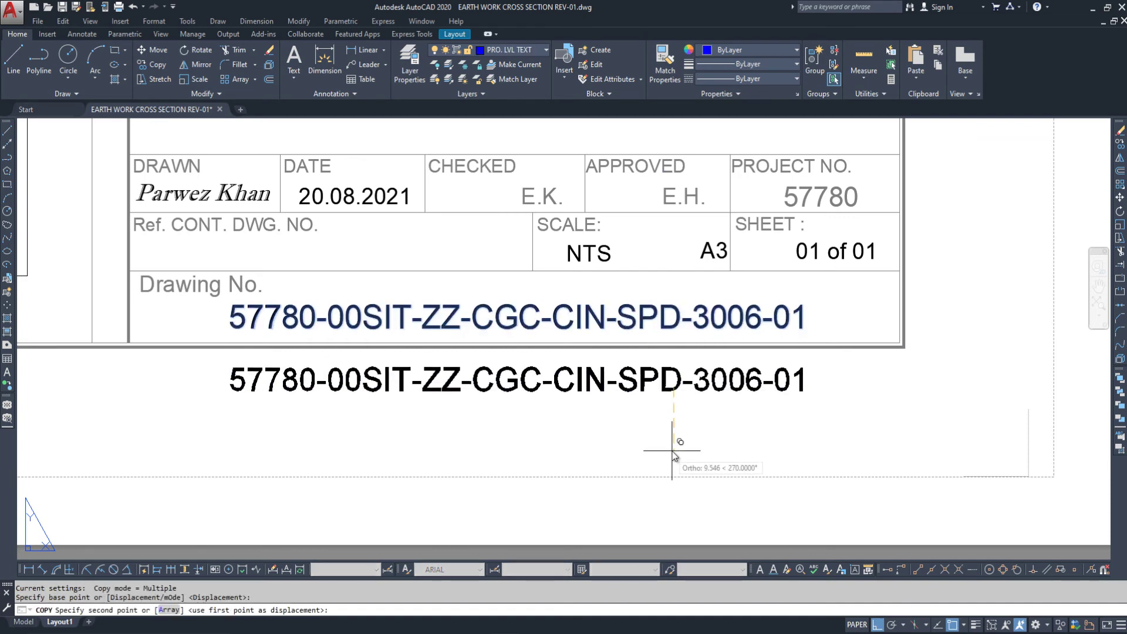
middle_click_drag(674, 453, 667, 327)
middle_click_drag(661, 420, 669, 346)
left_click(687, 467)
key("Escape")
Change the copied drawing number below the first sheet to 57780-00SIT-ZZ-CGC-CIN-SPD-3005-01.
double_click(756, 400)
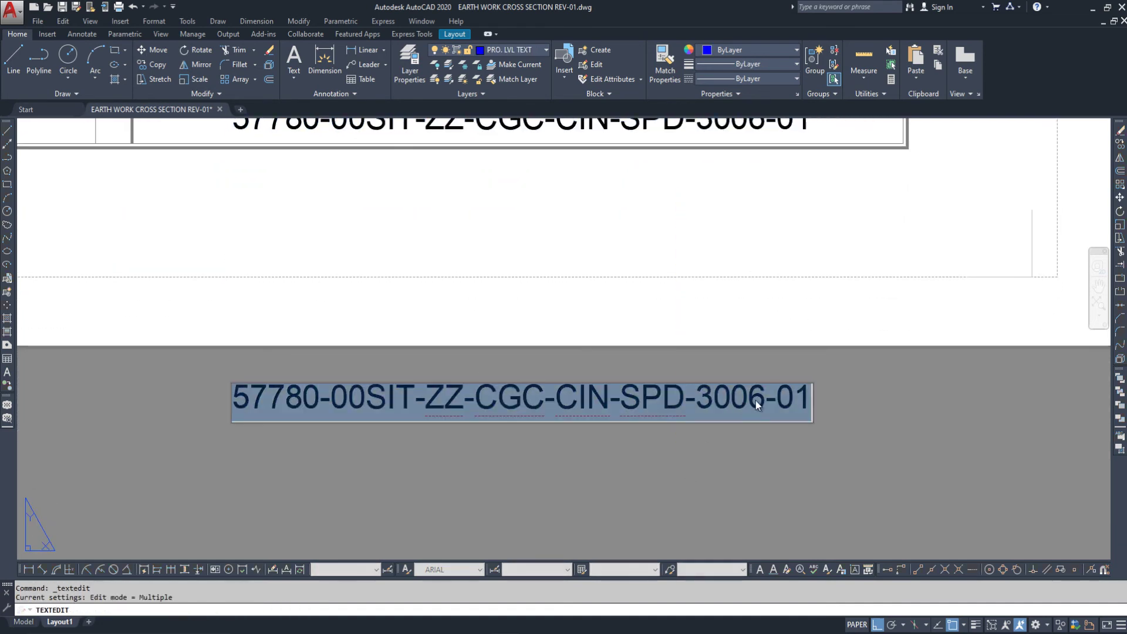
left_click_drag(749, 403, 759, 405)
type("5")
key("Return")
Examine the drawing numbers in the title blocks and their copies across the successive layout sheets.
scroll(717, 389, "down", 4)
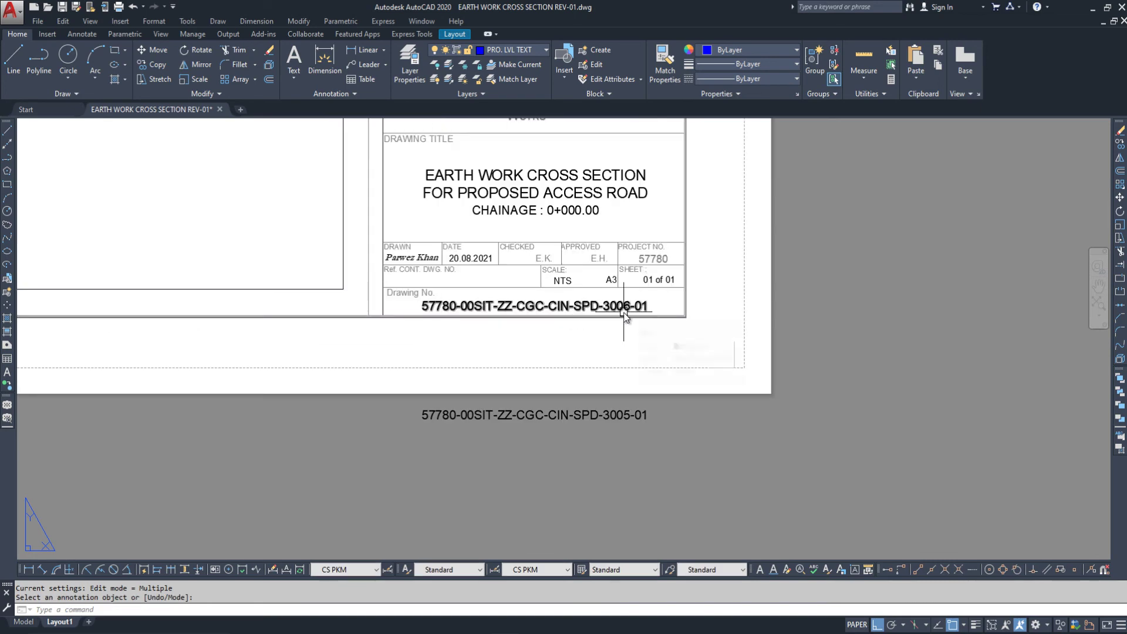
middle_click_drag(623, 312, 597, 312)
scroll(600, 313, "down", 4)
middle_click_drag(938, 335, 548, 338)
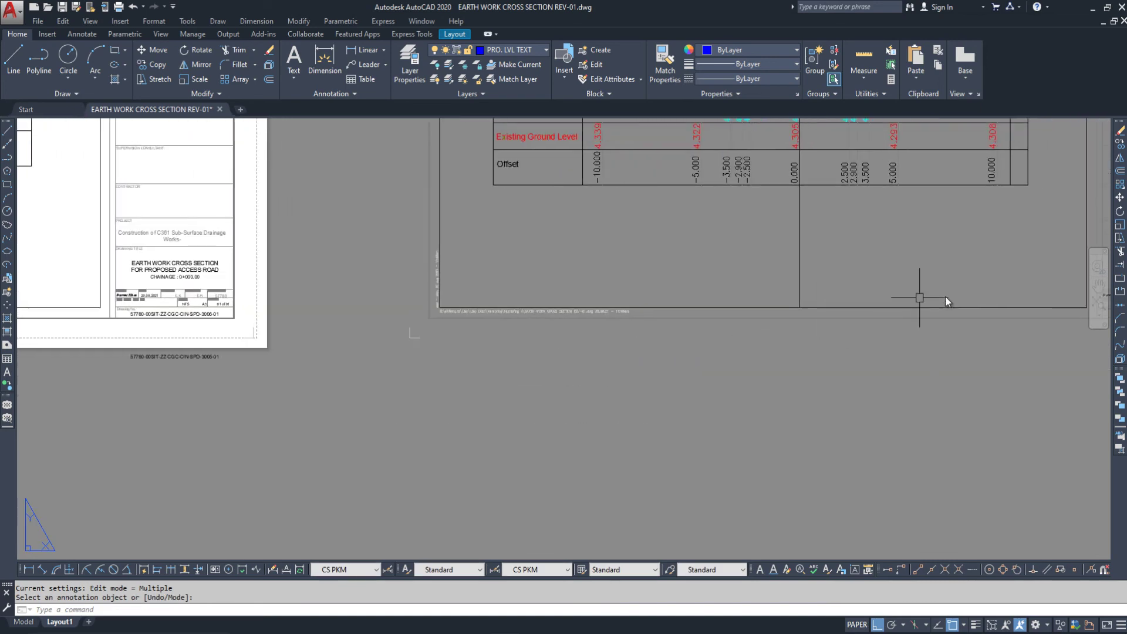
middle_click_drag(957, 299, 582, 311)
scroll(853, 319, "up", 4)
scroll(745, 354, "down", 3)
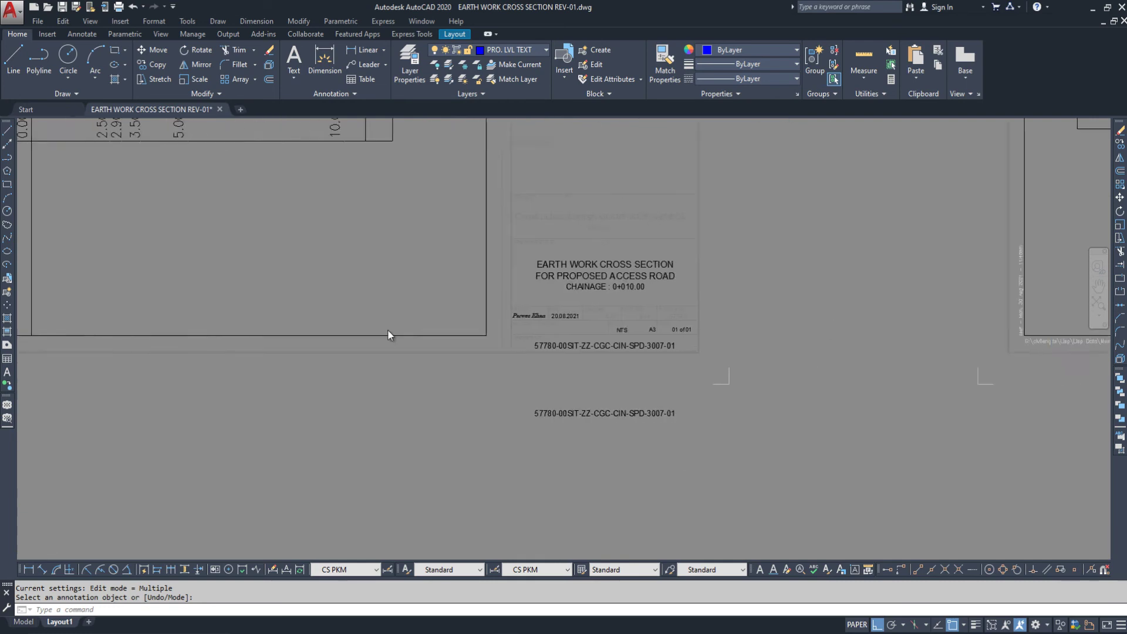
middle_click_drag(390, 335, 335, 332)
middle_click_drag(839, 332, 284, 319)
middle_click_drag(898, 319, 340, 323)
scroll(792, 307, "up", 4)
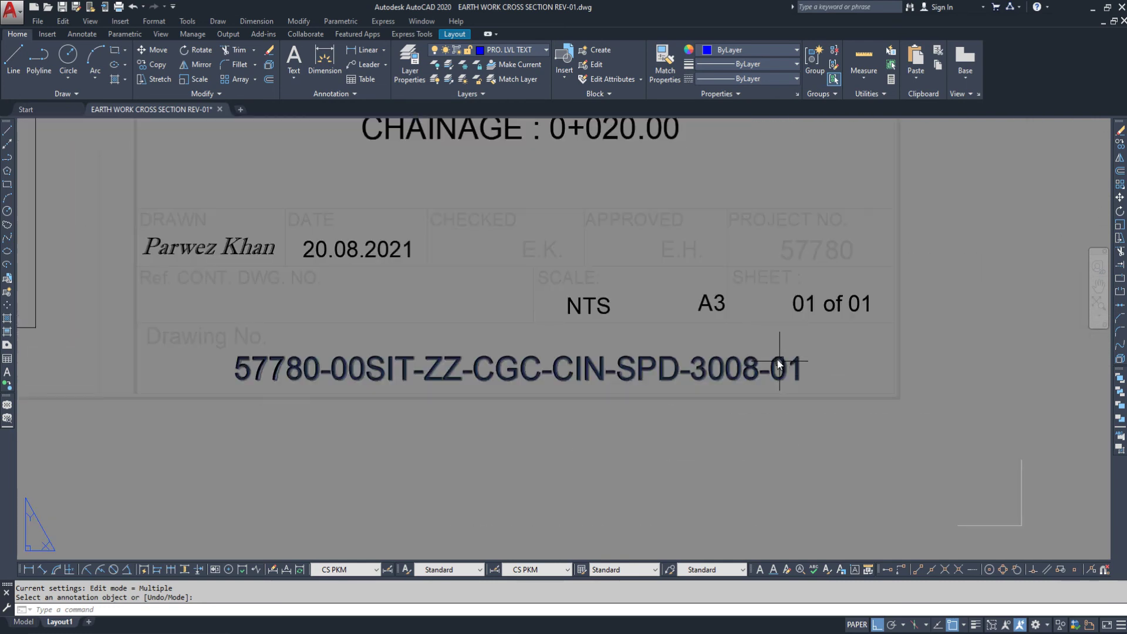
scroll(619, 332, "down", 5)
scroll(555, 326, "up", 5)
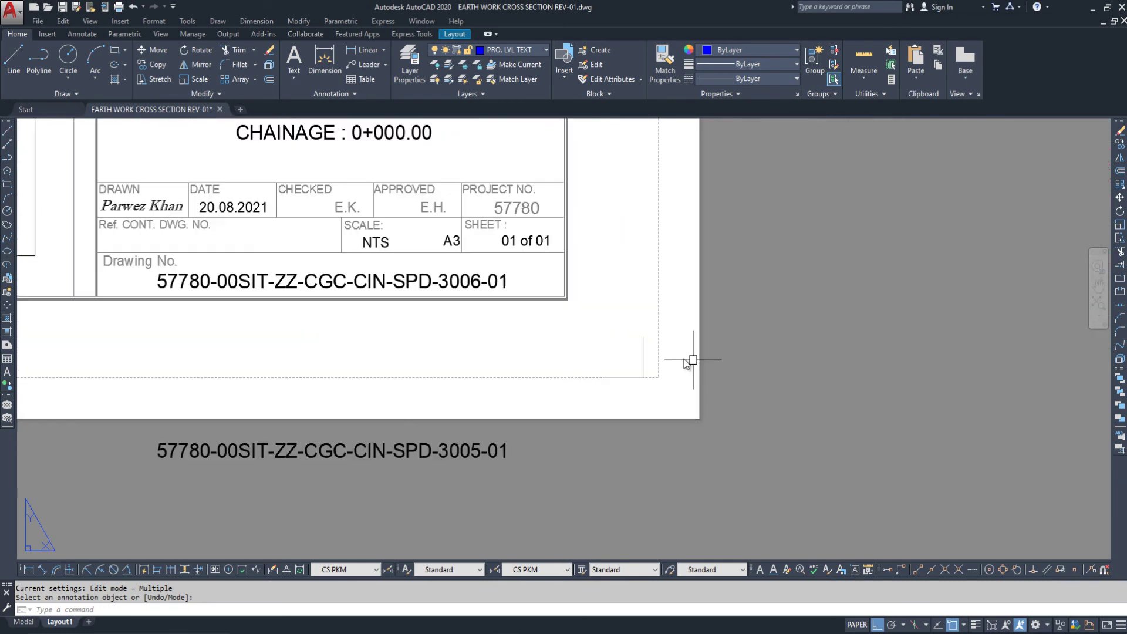
middle_click_drag(622, 351, 770, 355)
middle_click_drag(571, 357, 656, 357)
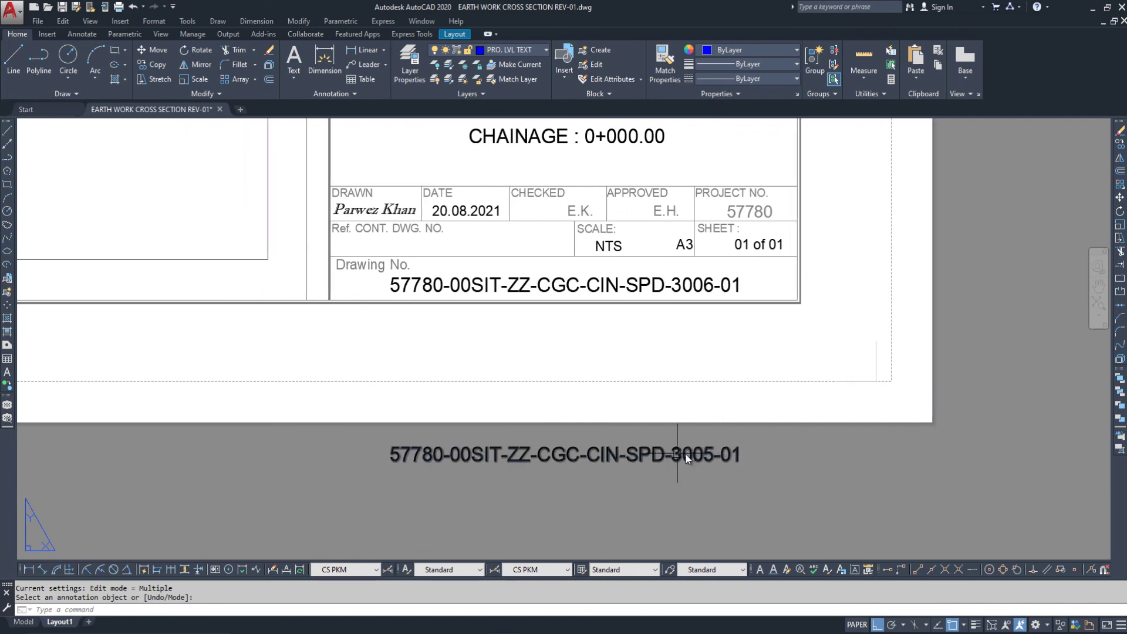
scroll(753, 414, "down", 3)
middle_click_drag(750, 417, 572, 429)
mouse_move(916, 419)
middle_mouse_down()
mouse_move(243, 427)
mouse_move(768, 420)
middle_mouse_up()
middle_click_drag(140, 424, 851, 425)
scroll(627, 491, "up", 3)
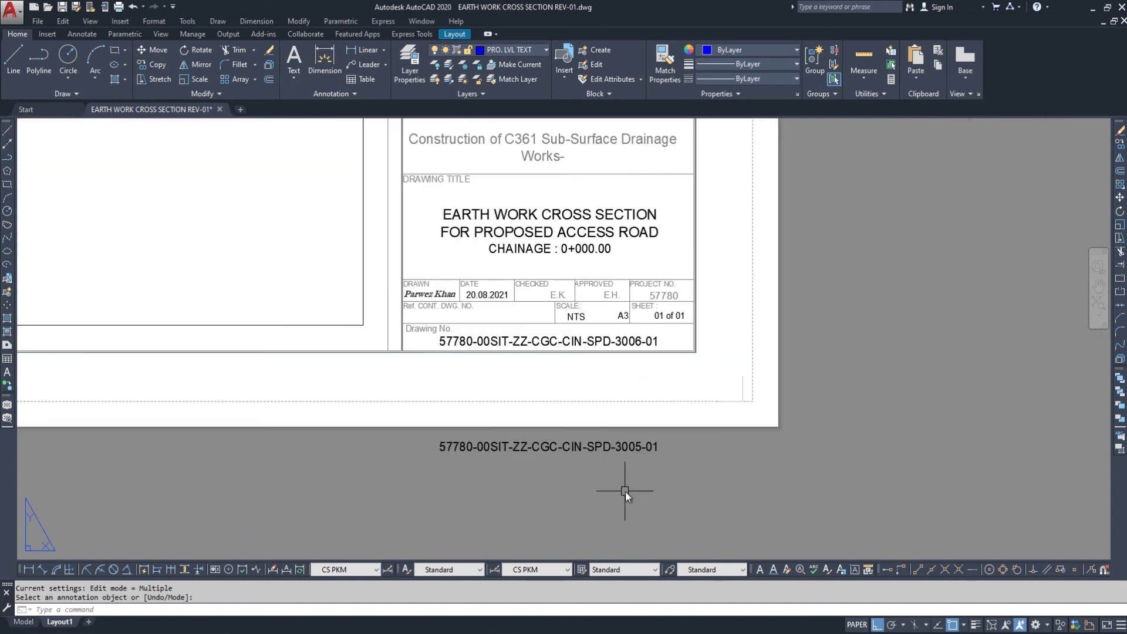
Copy the prefix 57780-00SIT-ZZ-CGC-CIN-SPD- from the text below the first sheet and leave text editing.
middle_click_drag(626, 488, 701, 446)
double_click(688, 407)
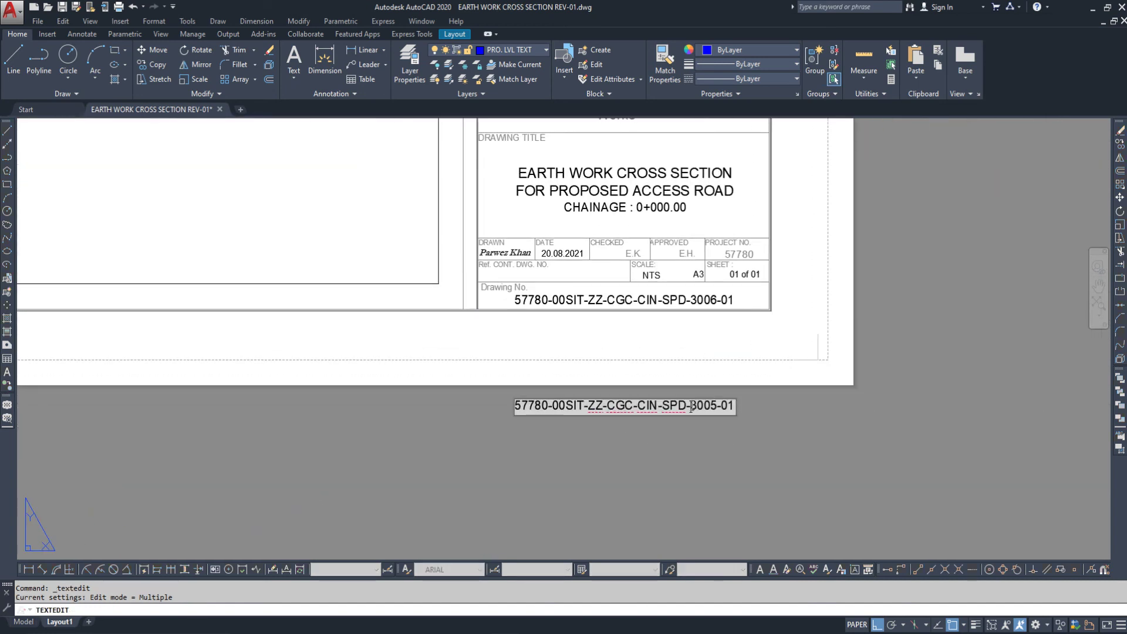
left_click_drag(690, 407, 388, 422)
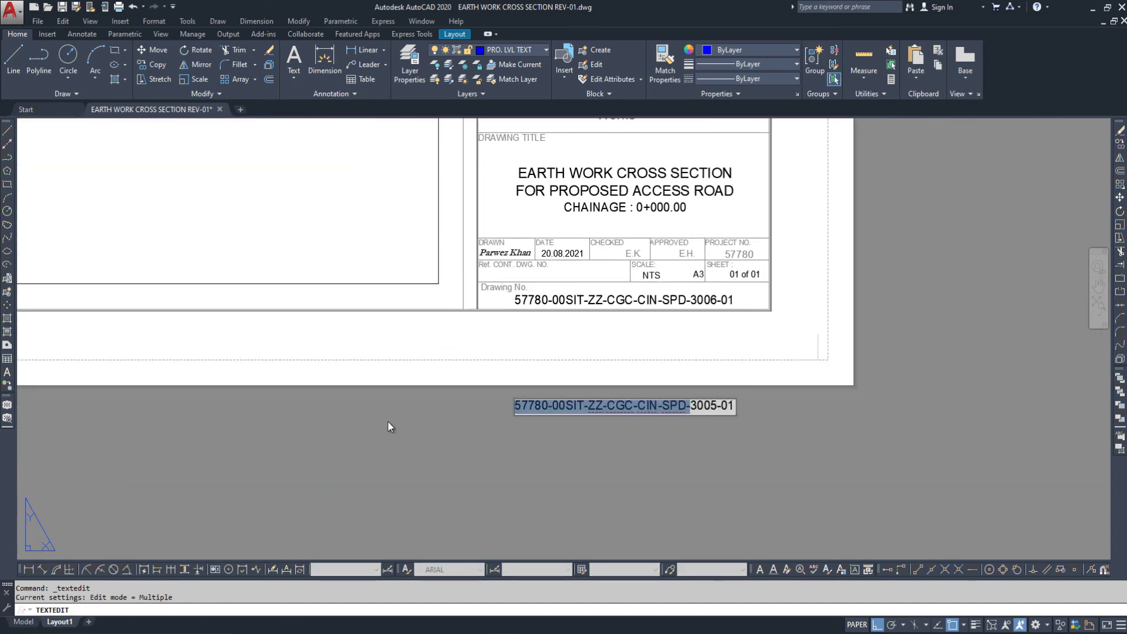
left_click(519, 476)
right_click(492, 427)
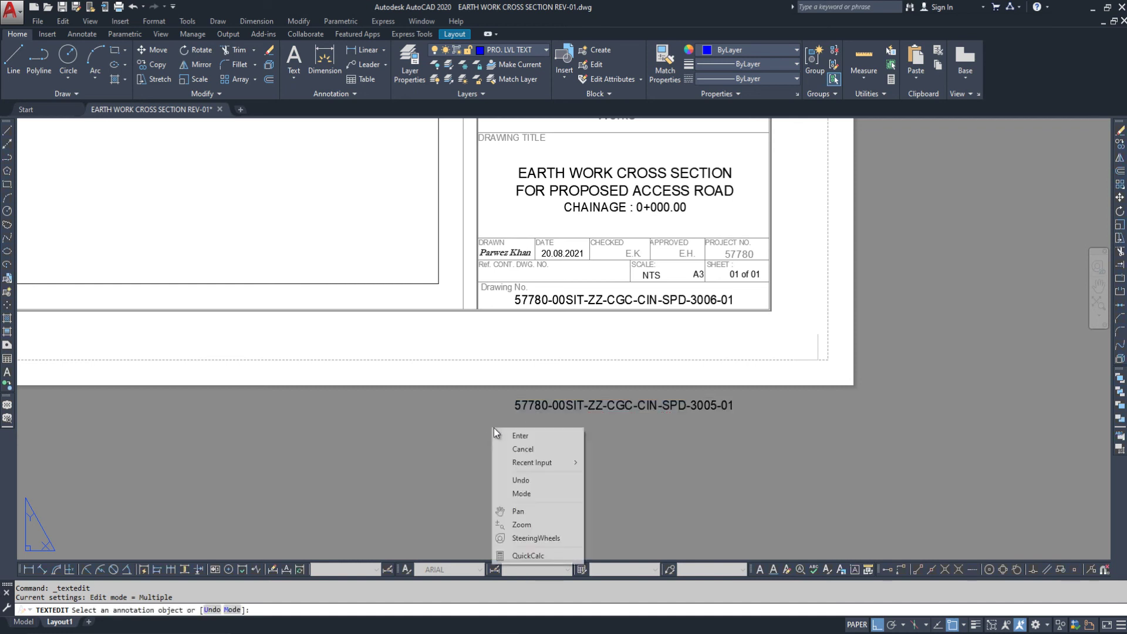
left_click(499, 435)
Start the incremental numbering with prefix 57780-00SIT-ZZ-CGC-CIN-SPD-, middle 3005, suffix -01 and increment 1.
type("NUMI")
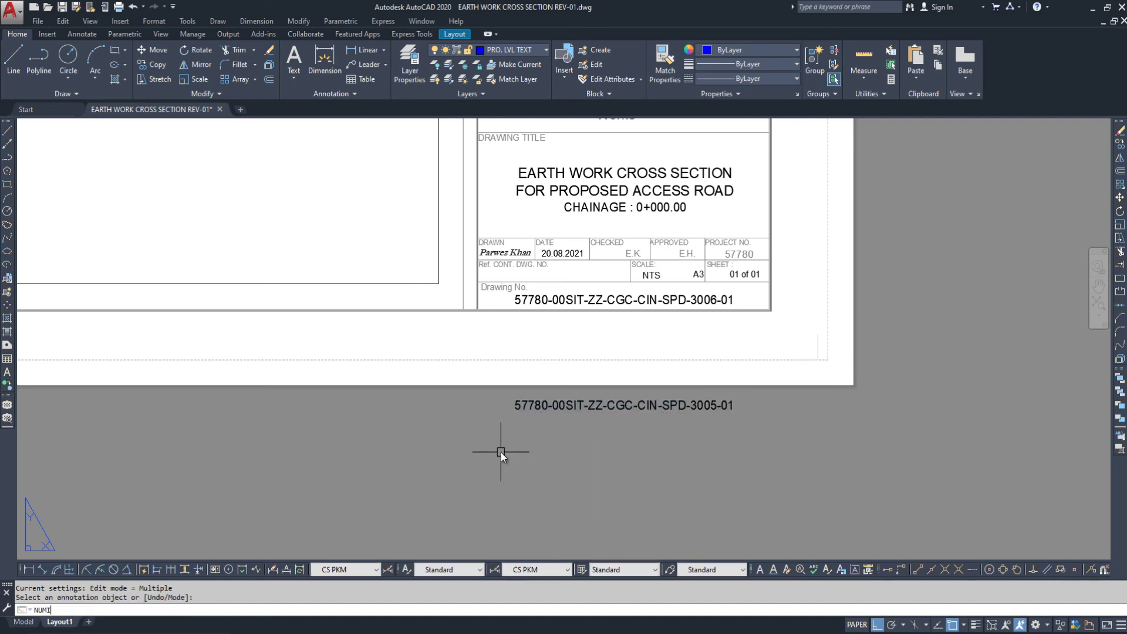
type("C")
key("Return")
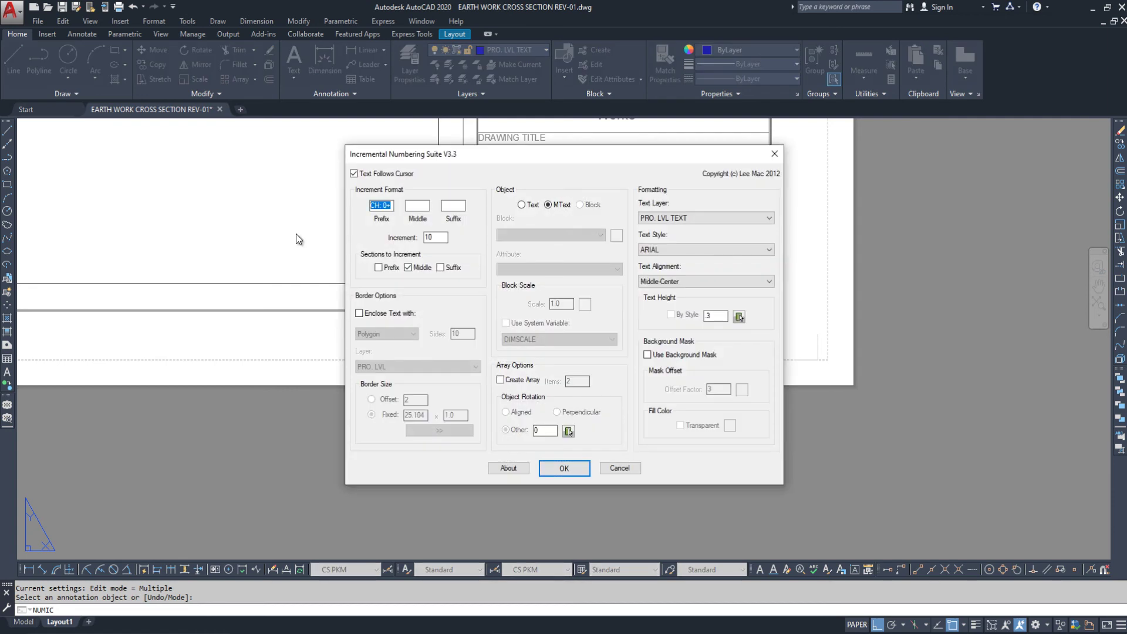
key("ctrl+v")
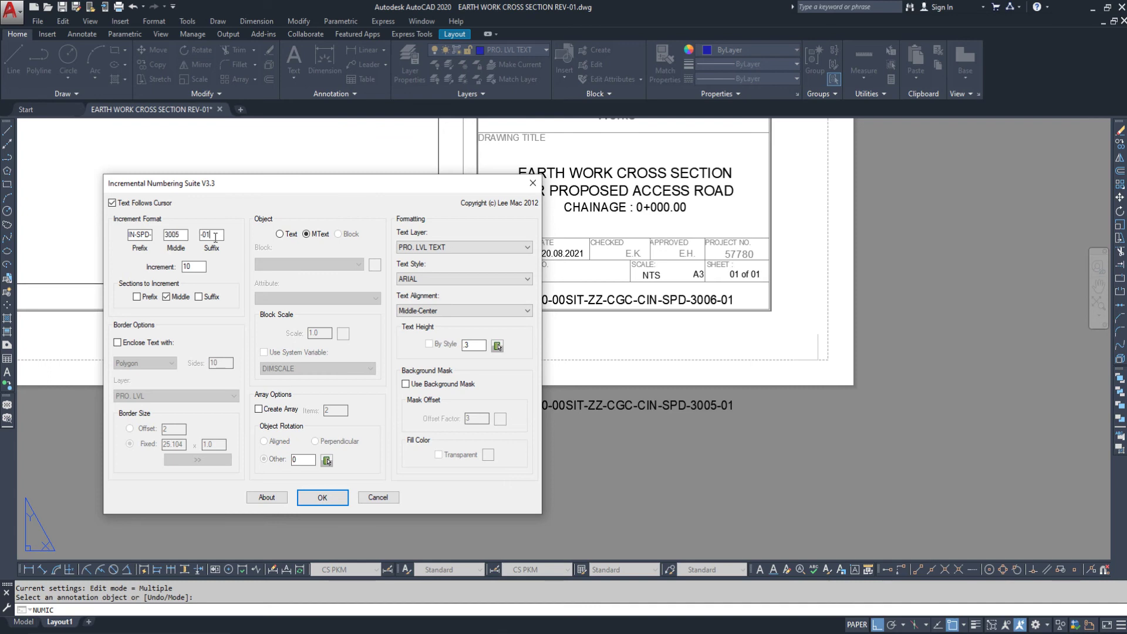
double_click(190, 267)
left_click(323, 497)
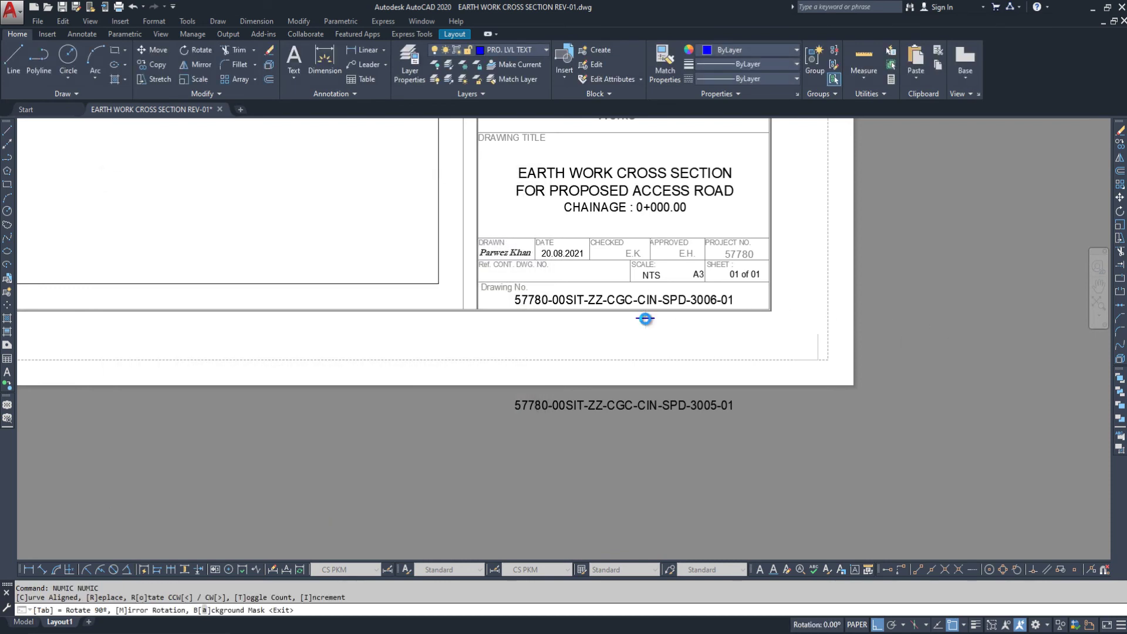
Cancel the placement and restart the incremental numbering with a text height of 2.
scroll(646, 319, "up", 5)
key("Escape")
scroll(569, 352, "down", 6)
key("space")
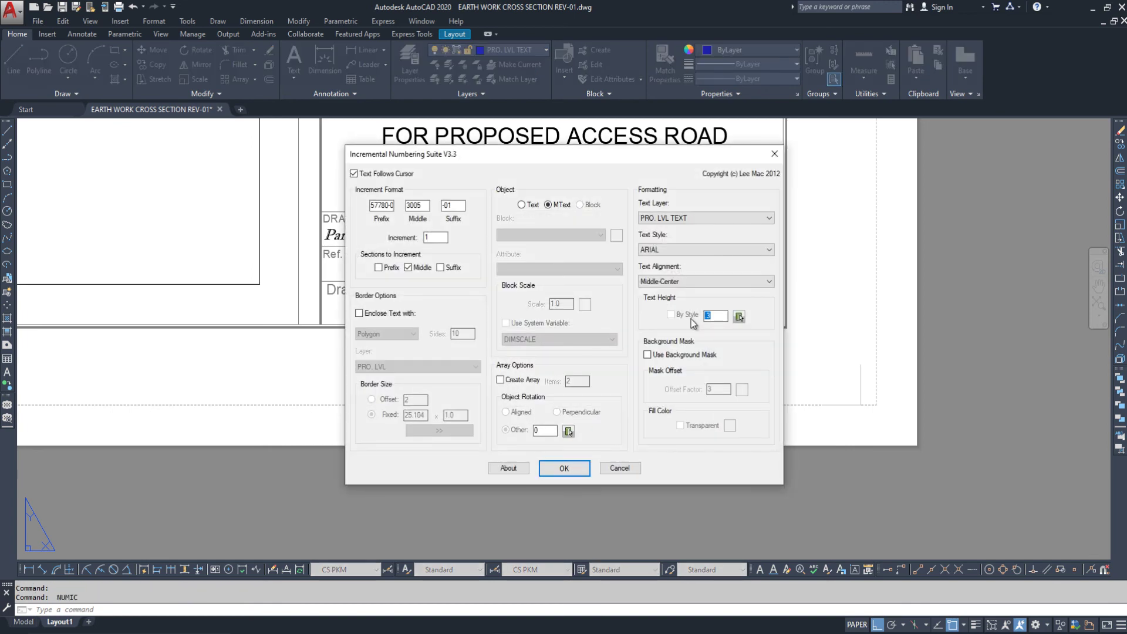
left_click(564, 468)
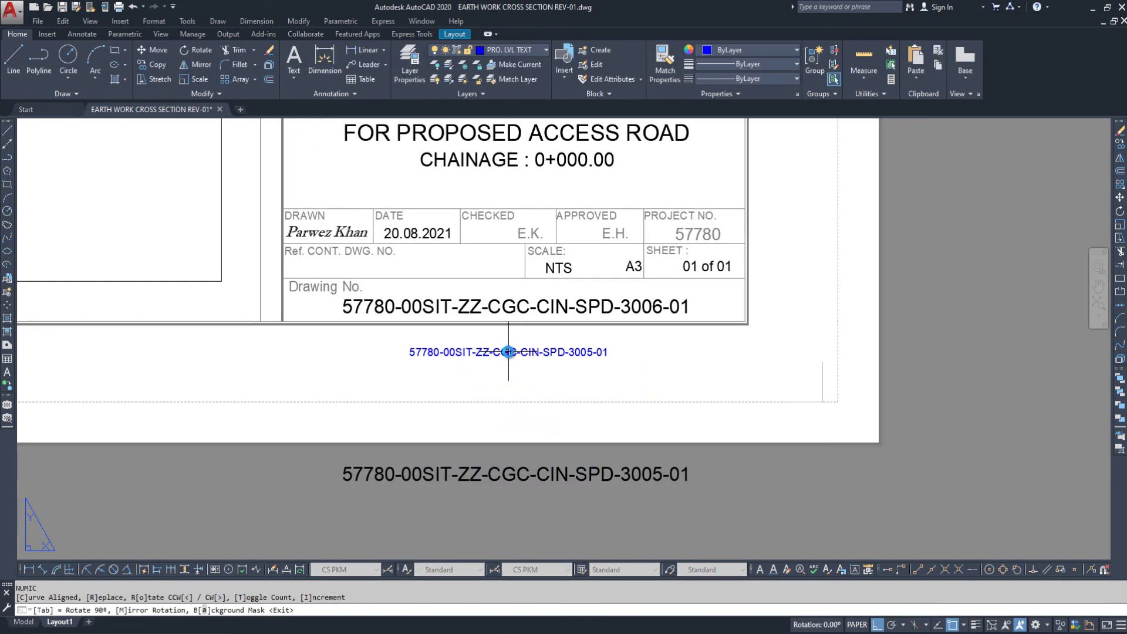
Place trial drawing numbers ending 3005-01, 3006-01 and 3007-01 below the first sheet's title block and end the numbering.
left_click(508, 351)
middle_click_drag(516, 381, 567, 379)
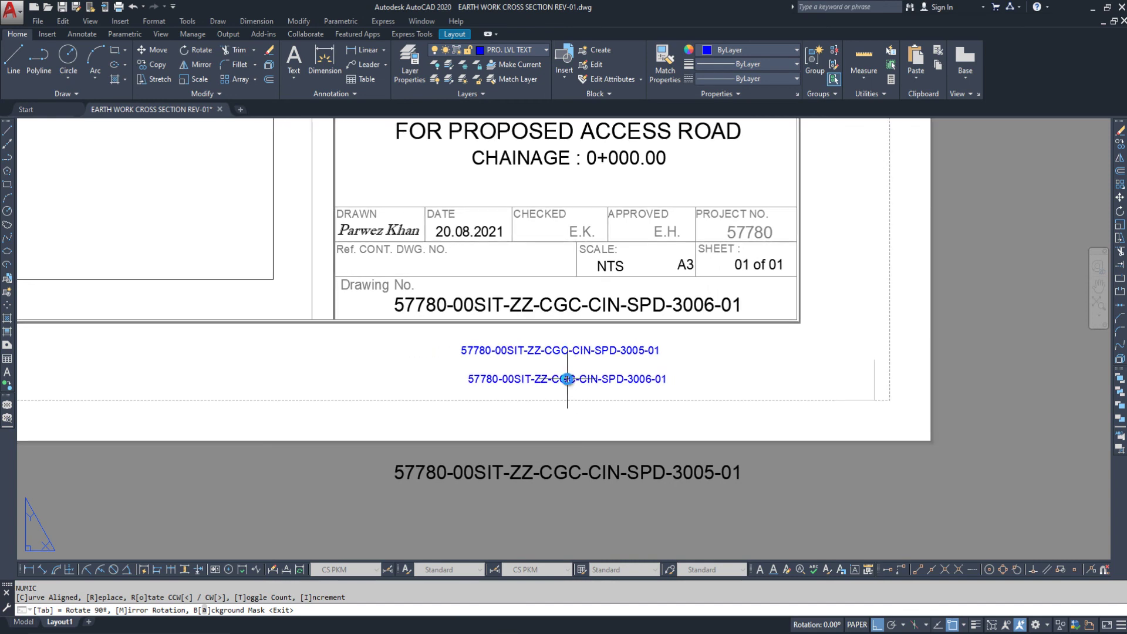
left_click(568, 378)
left_click(571, 399)
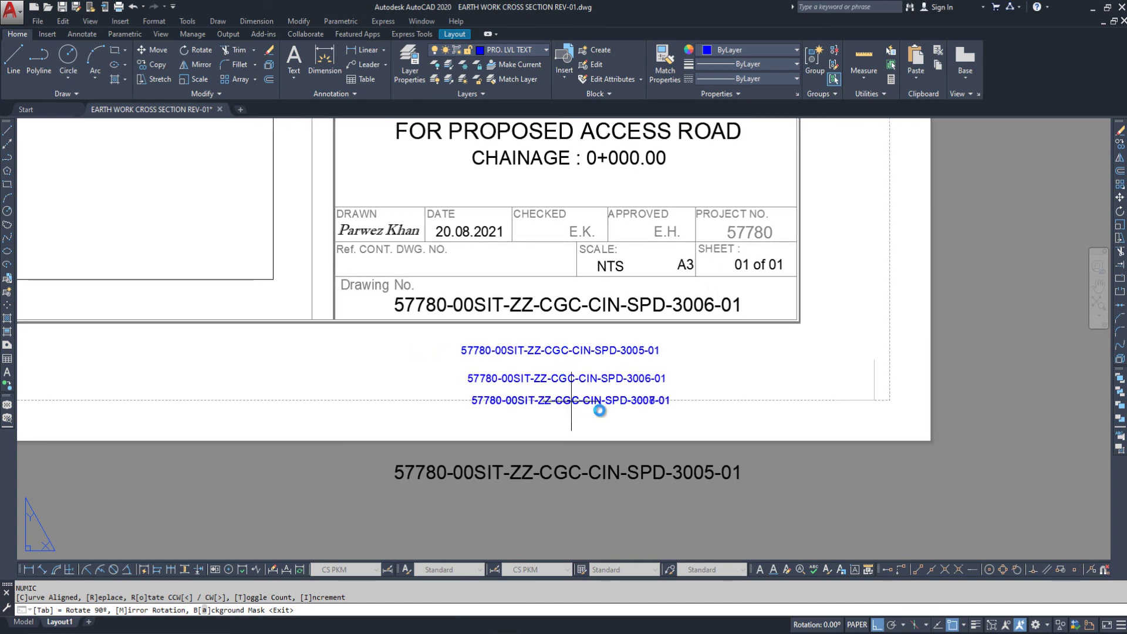
key("Escape")
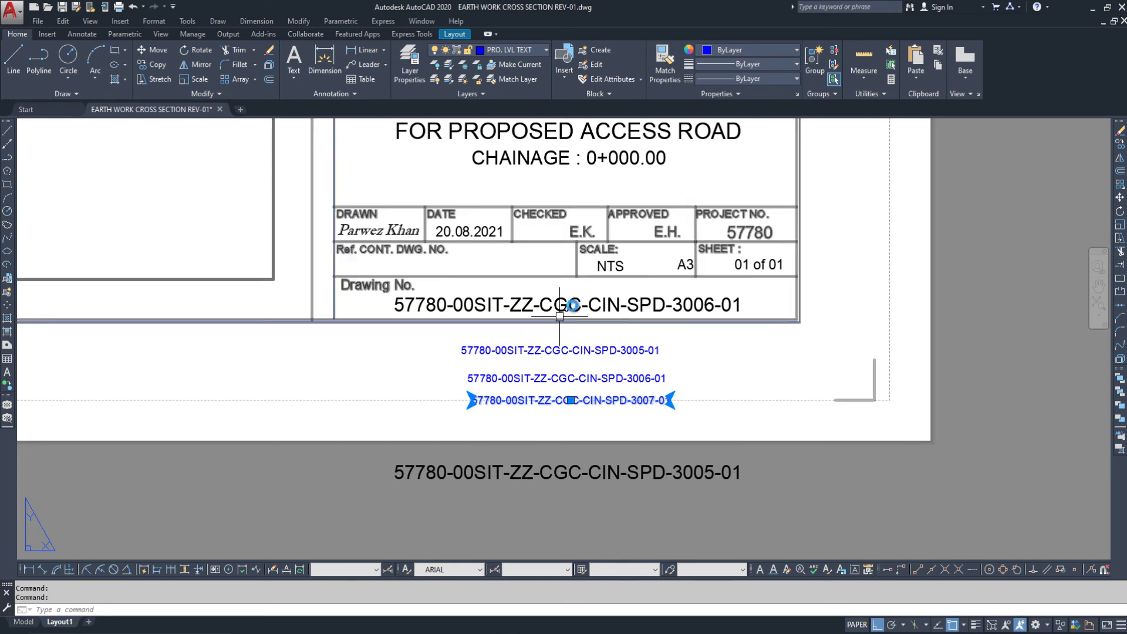
Erase the three blue trial drawing numbers below the first sheet's title block.
middle_click_drag(563, 336, 516, 348)
left_click(621, 420)
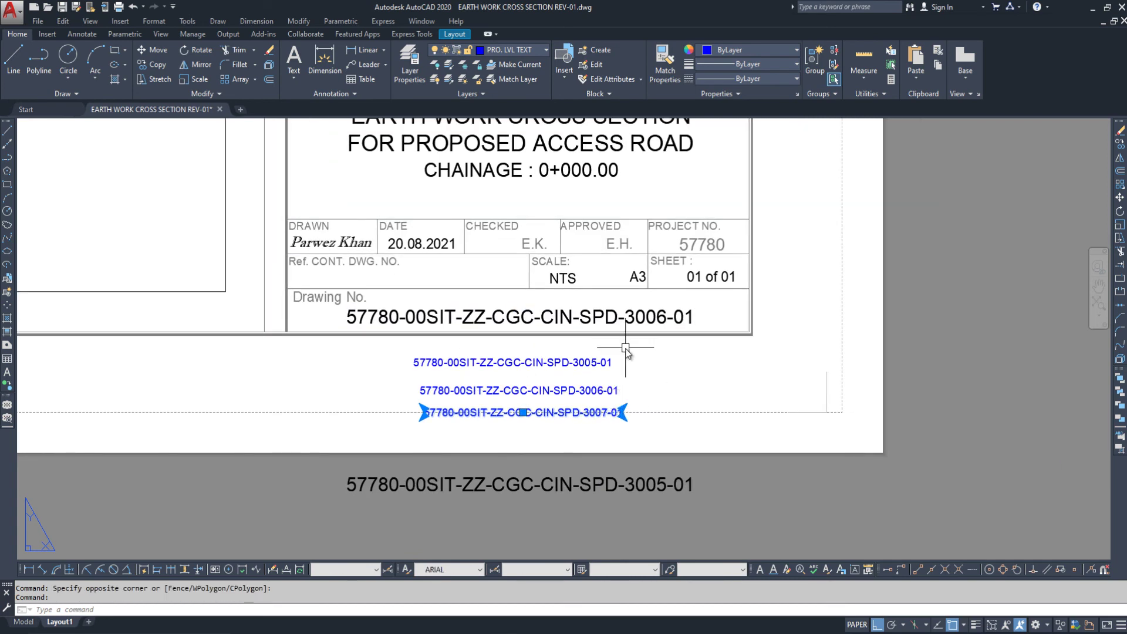
left_click(626, 317)
left_click(576, 363)
right_click(593, 412)
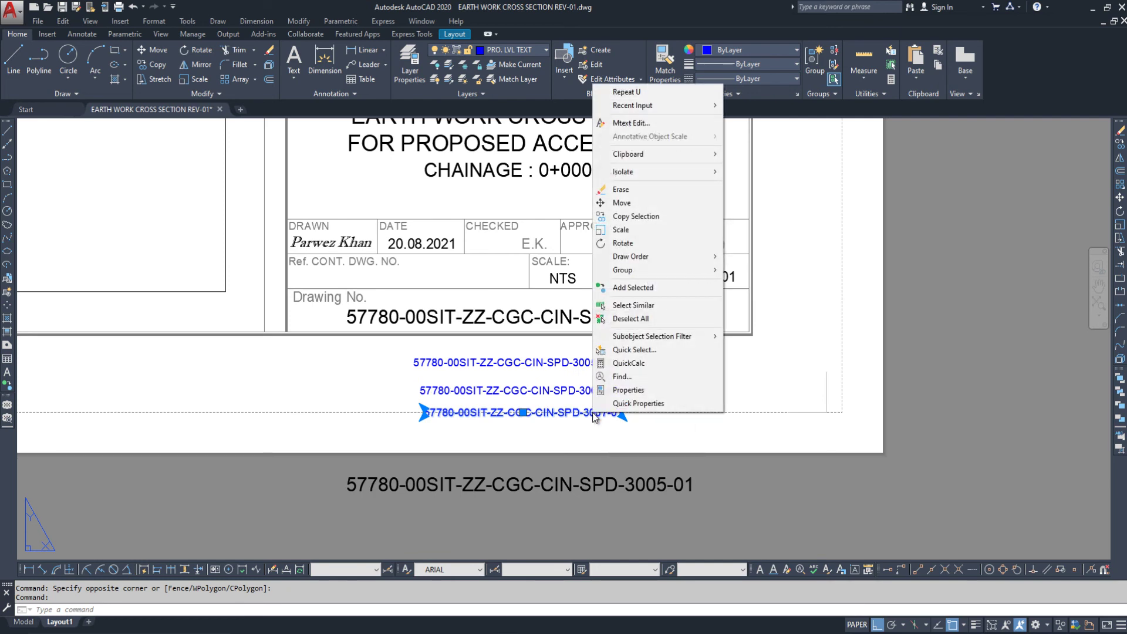
left_click(669, 192)
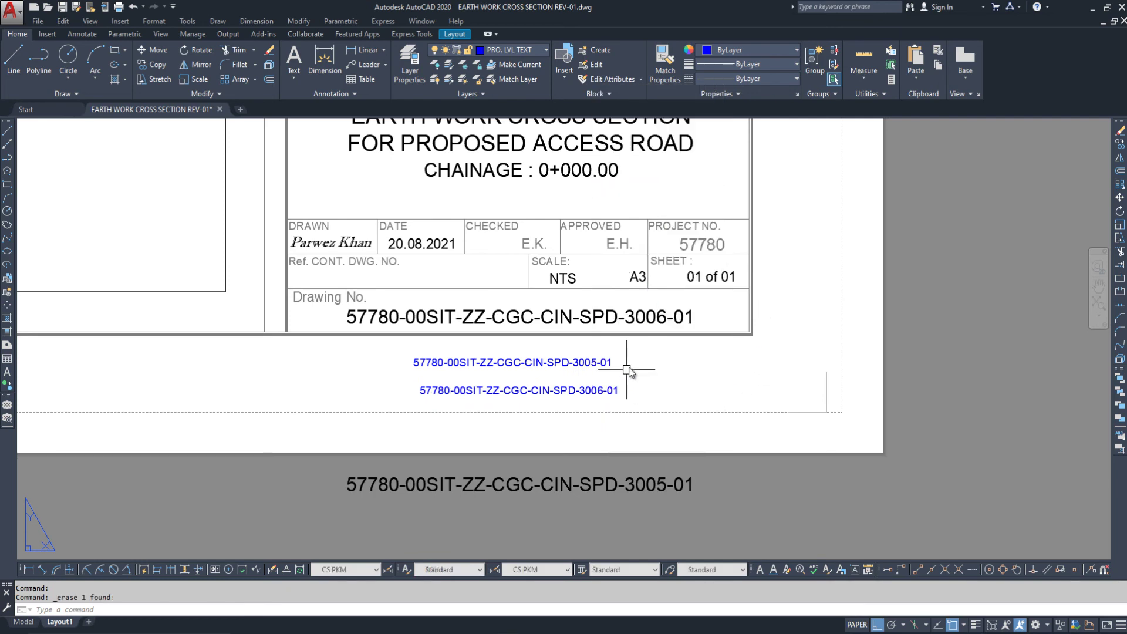
left_click_drag(593, 383, 587, 390)
right_click(585, 361)
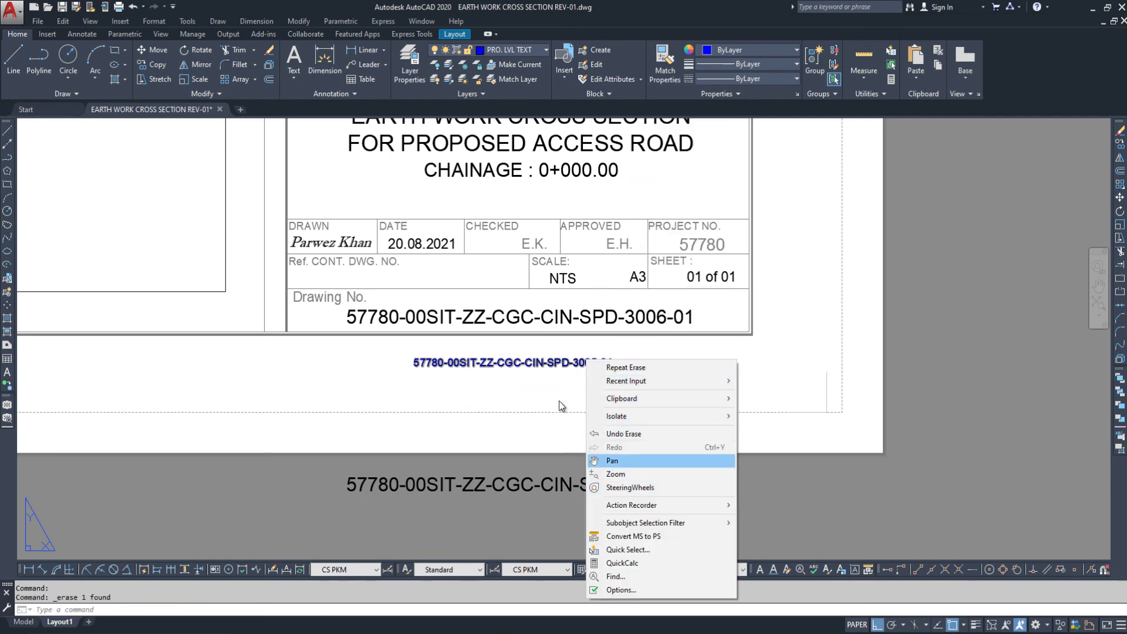
left_click(607, 460)
Restart the incremental numbering with the middle value set to 3005.
middle_click_drag(565, 372, 571, 402)
type("NUM")
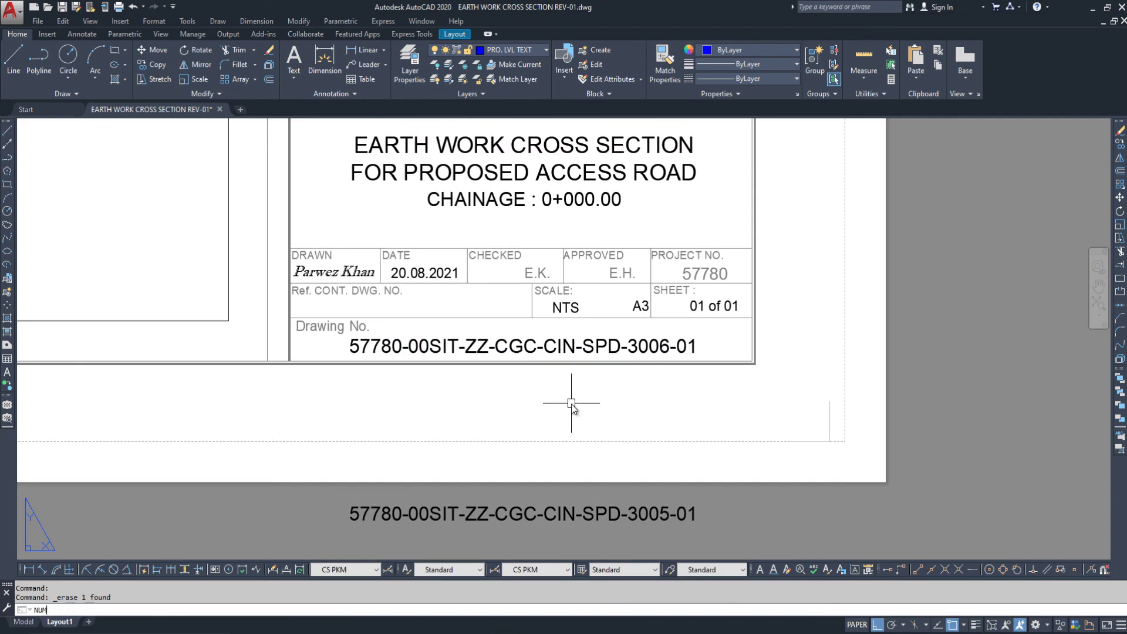
type("IC")
key("Return")
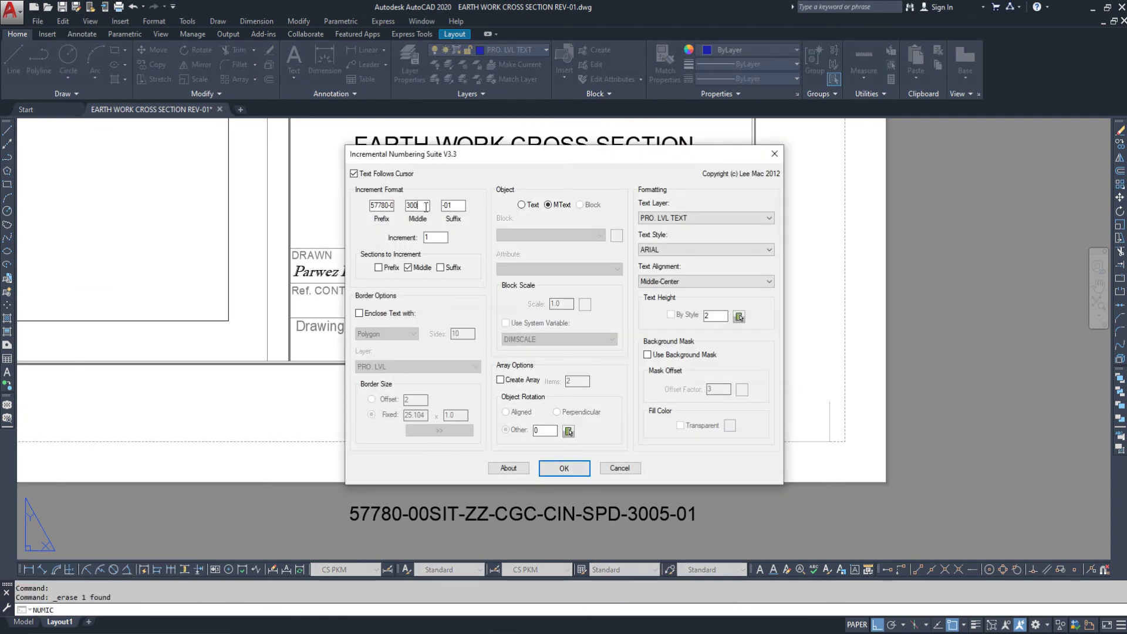
left_click(564, 467)
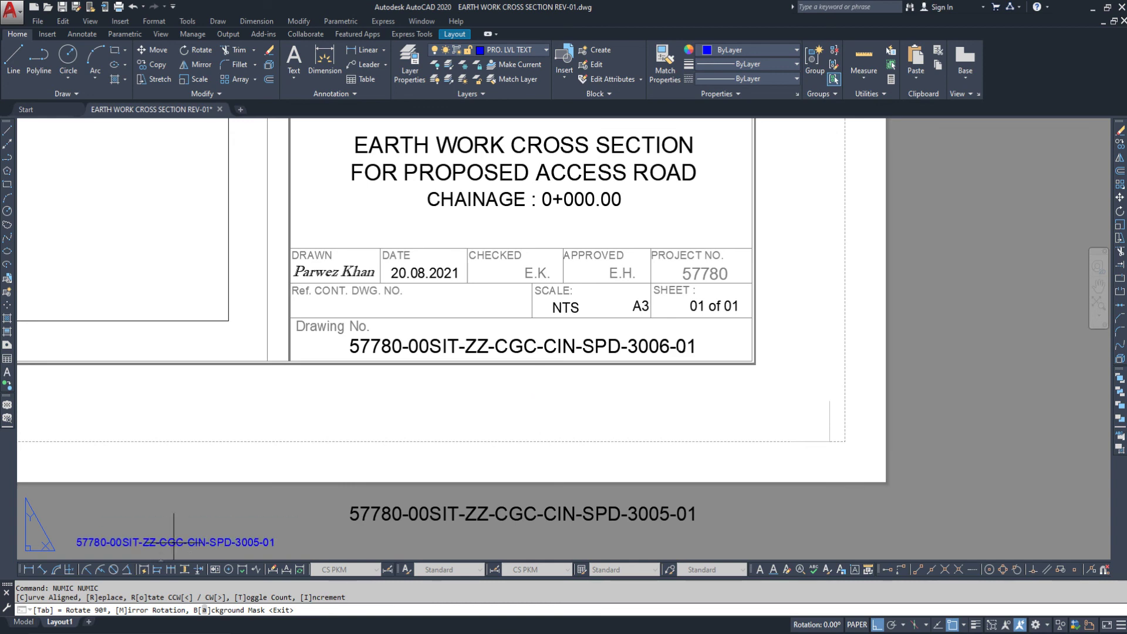
Replace the existing drawing numbers on the first two sheets with the incremental sequence starting at 57780-00SIT-ZZ-CGC-CIN-SPD-3005-01.
key("r")
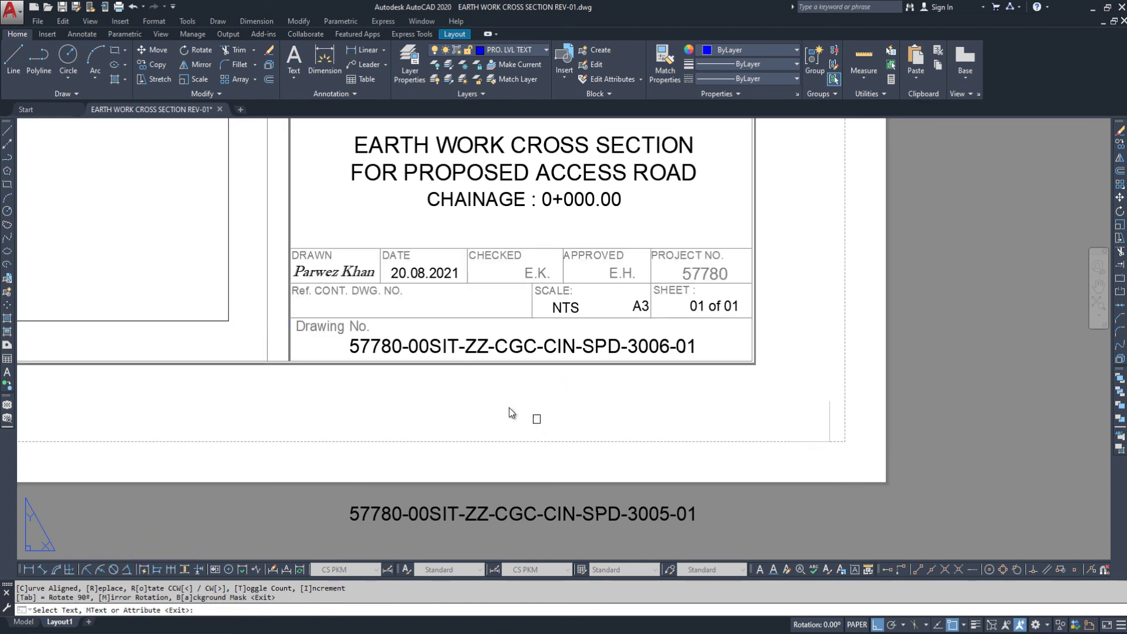
left_click(611, 351)
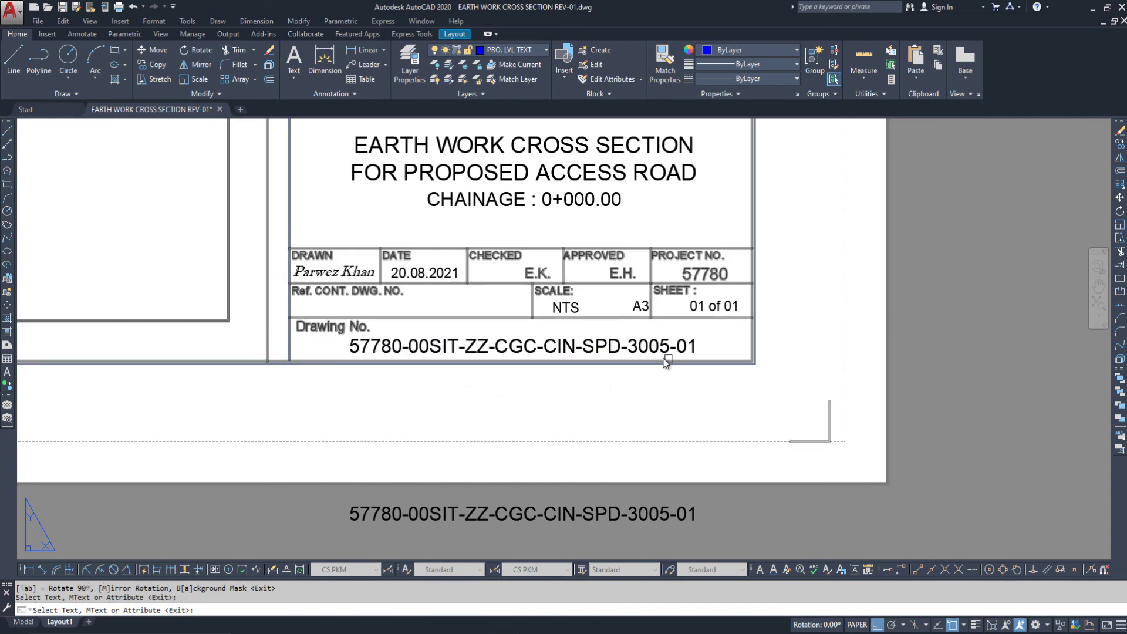
scroll(364, 381, "down", 5)
middle_click_drag(516, 416, 358, 427)
scroll(816, 378, "up", 5)
middle_click_drag(718, 470, 692, 364)
left_click(692, 361)
scroll(548, 390, "down", 5)
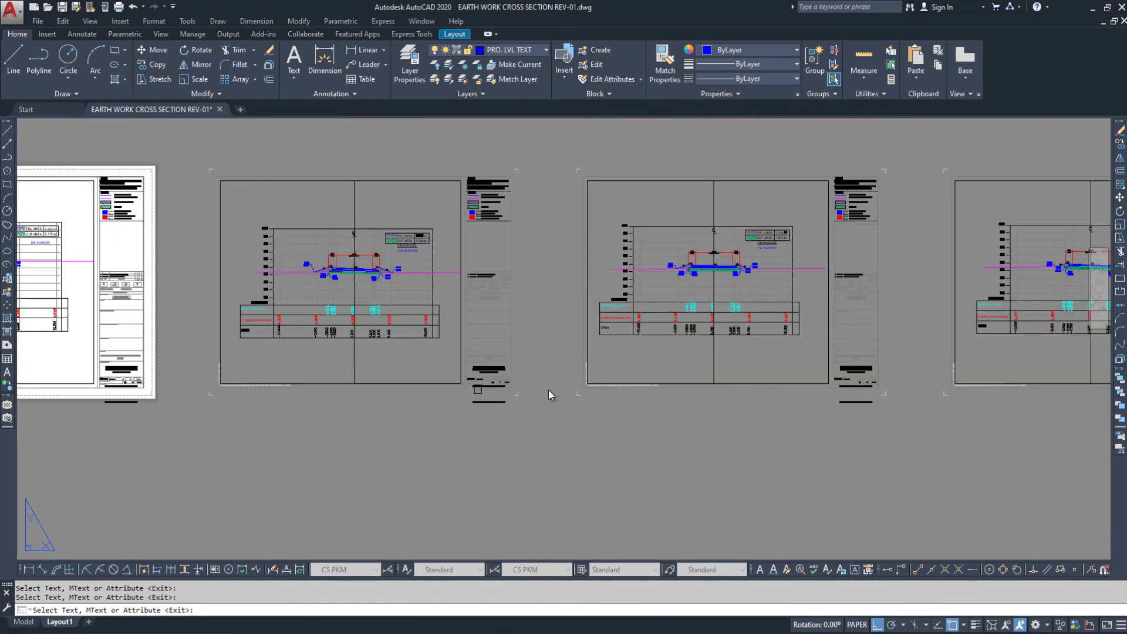
Replace the drawing numbers in the third and fourth sheets' title blocks with the following numbers of the sequence.
scroll(798, 398, "up", 5)
left_click(703, 433)
middle_click_drag(908, 431, 534, 408)
scroll(531, 399, "down", 5)
middle_click_drag(766, 379, 587, 384)
scroll(963, 377, "up", 5)
middle_click_drag(963, 377, 338, 397)
left_click(645, 409)
scroll(522, 399, "down", 6)
middle_click_drag(886, 396, 581, 403)
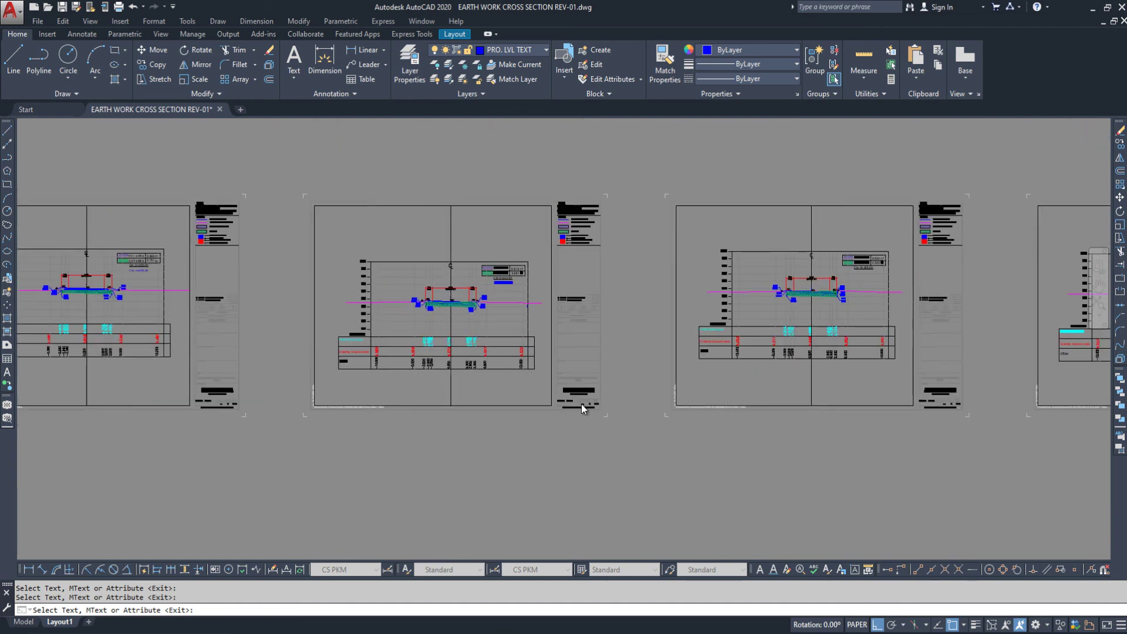
Replace the drawing number on the chainage 0+040.00 sheet with 57780-00SIT-ZZ-CGC-CIN-SPD-3009-01 and end the numbering.
scroll(589, 405, "up", 5)
left_click(571, 431)
mouse_move(591, 476)
middle_mouse_down()
mouse_move(602, 352)
mouse_move(592, 345)
middle_mouse_up()
key("Return")
scroll(601, 351, "up", 5)
key("Return")
scroll(596, 351, "down", 4)
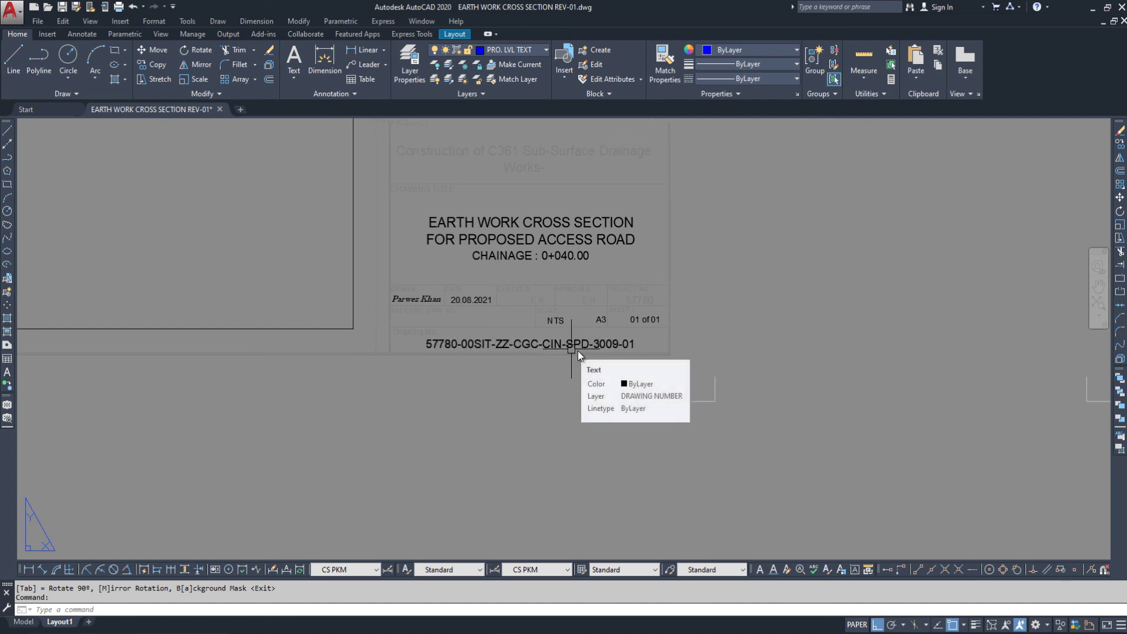
Review the drawing numbers on the preceding sheets, and minimise the open windows to show the desktop.
middle_click_drag(449, 362, 750, 374)
scroll(453, 376, "down", 2)
middle_click_drag(458, 379, 939, 400)
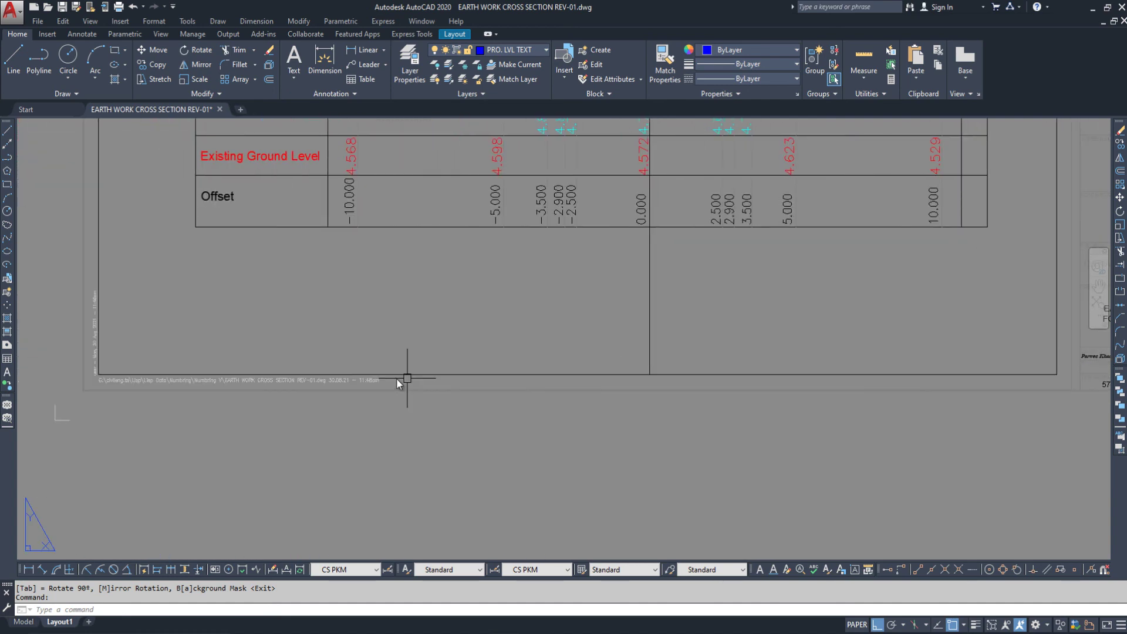
mouse_move(395, 378)
middle_mouse_down()
mouse_move(919, 388)
mouse_move(804, 396)
middle_mouse_up()
scroll(713, 400, "up", 4)
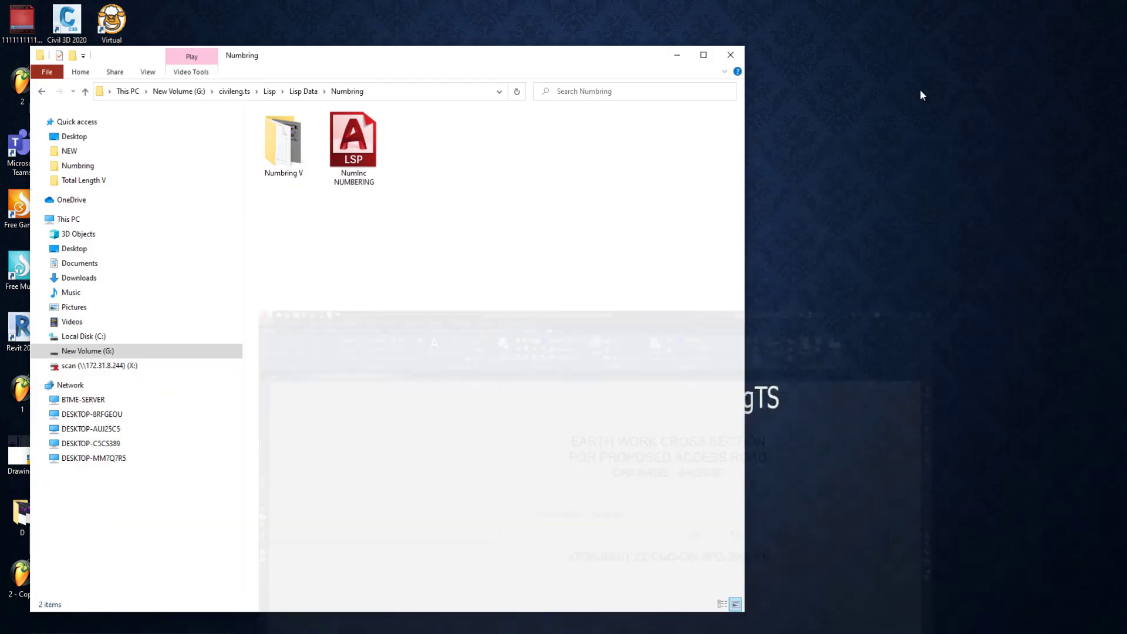
left_click(677, 55)
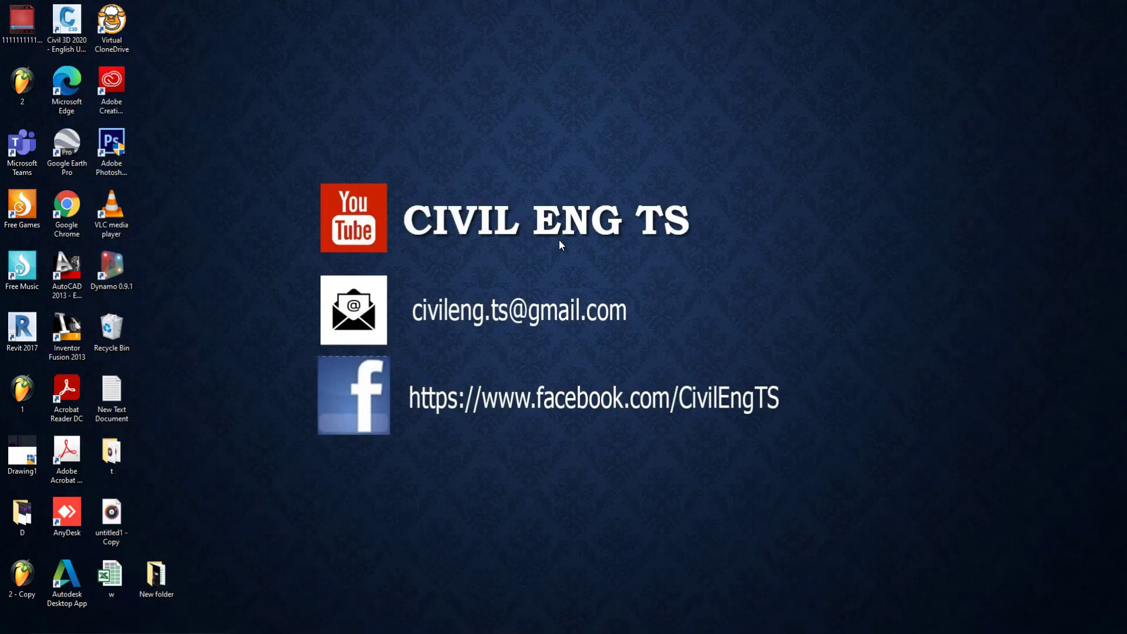